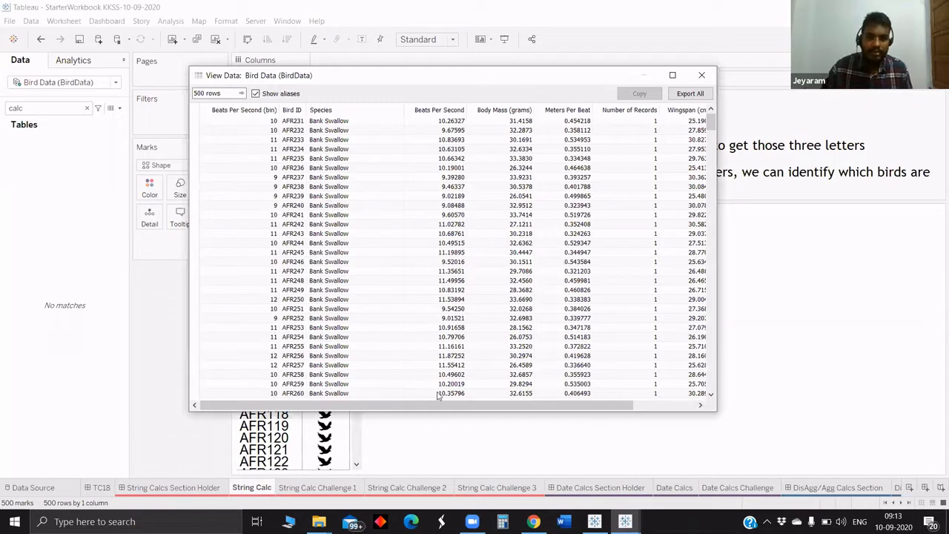
Review the remaining columns of the Bird Data records, through Wingspan (cm), and close the data view
drag(455, 407, 673, 152)
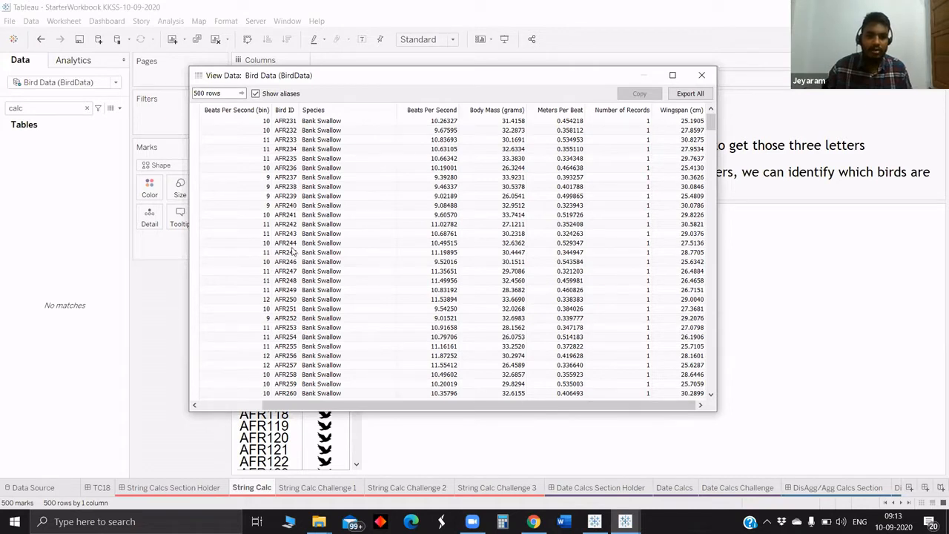
click(702, 76)
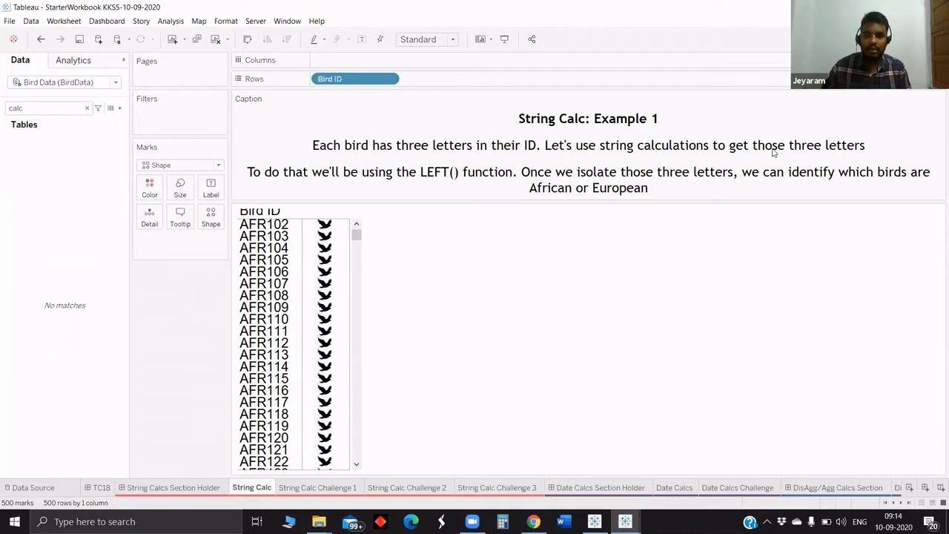
Create a new calculated field on the Bird Data source and begin its formula with the LEFT function
click(119, 109)
click(67, 120)
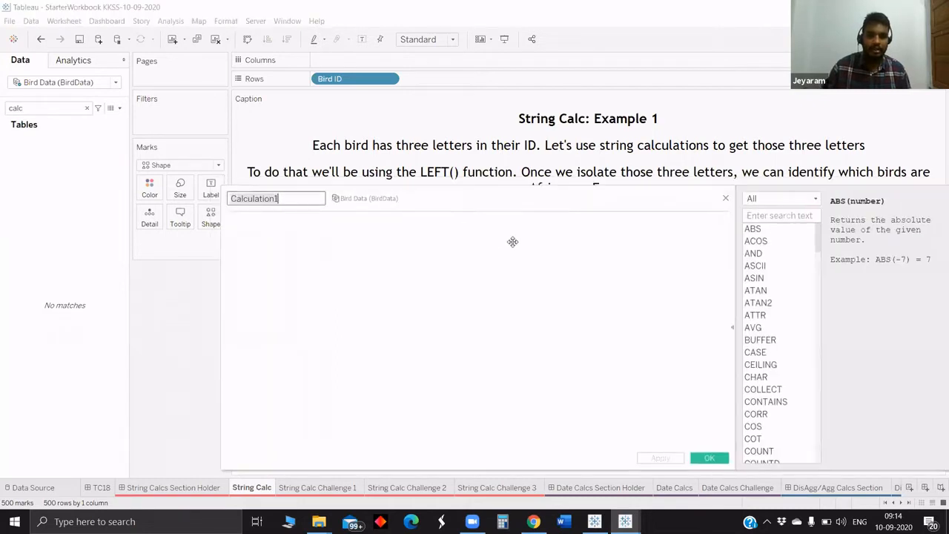
click(464, 284)
text(loe)
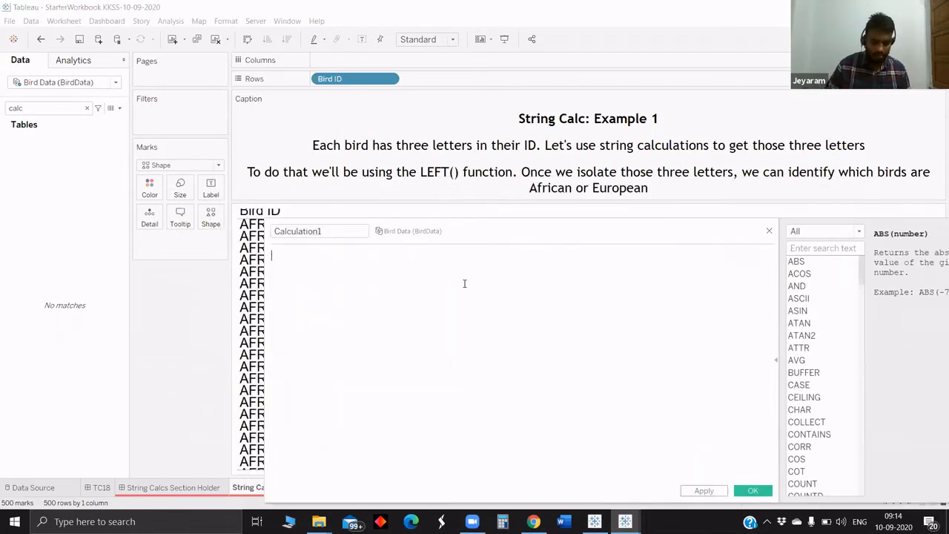
text(ft)
key(BackSpace)
key(BackSpace)
key(BackSpace)
key(BackSpace)
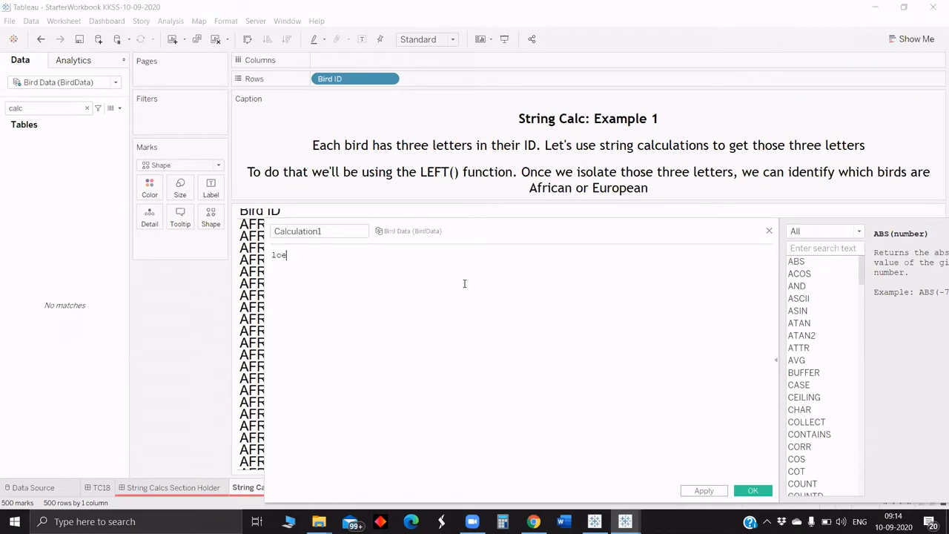
text(eft)
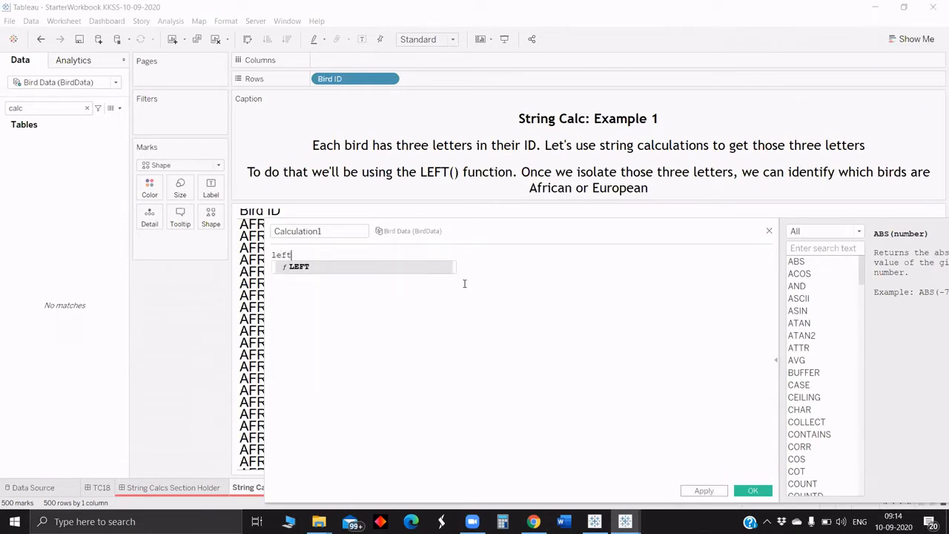
text(()
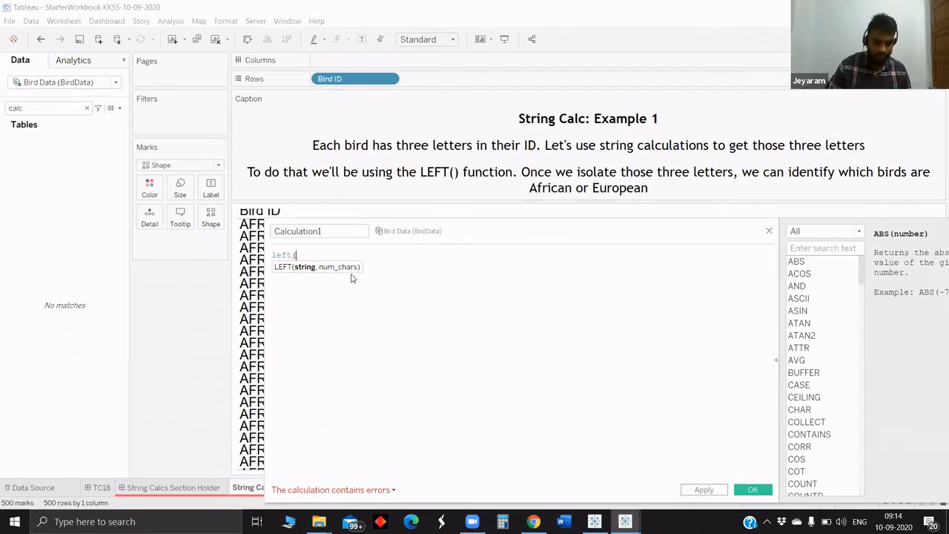
Complete the LEFT formula with the Bird ID field and 3 characters, giving left([Bird ID],3)
text(br)
key(BackSpace)
text(ie)
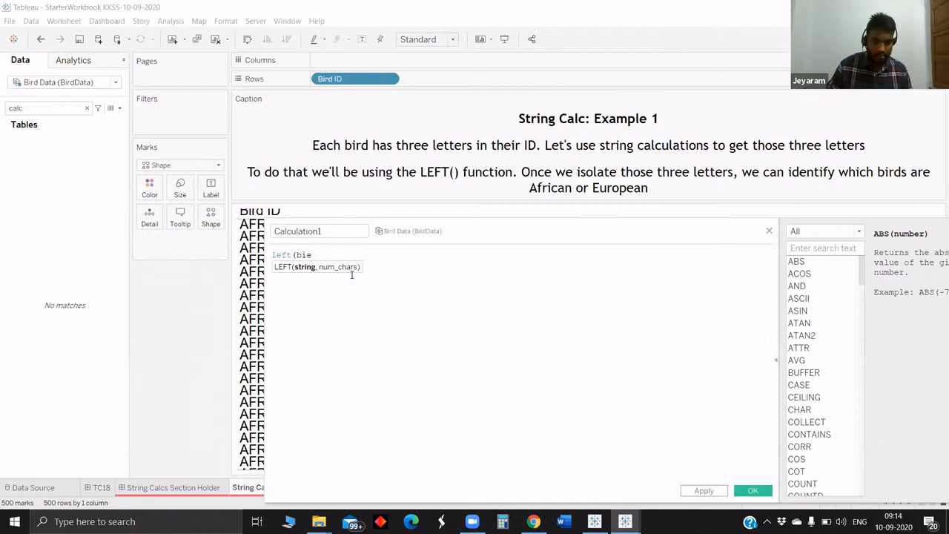
key(BackSpace)
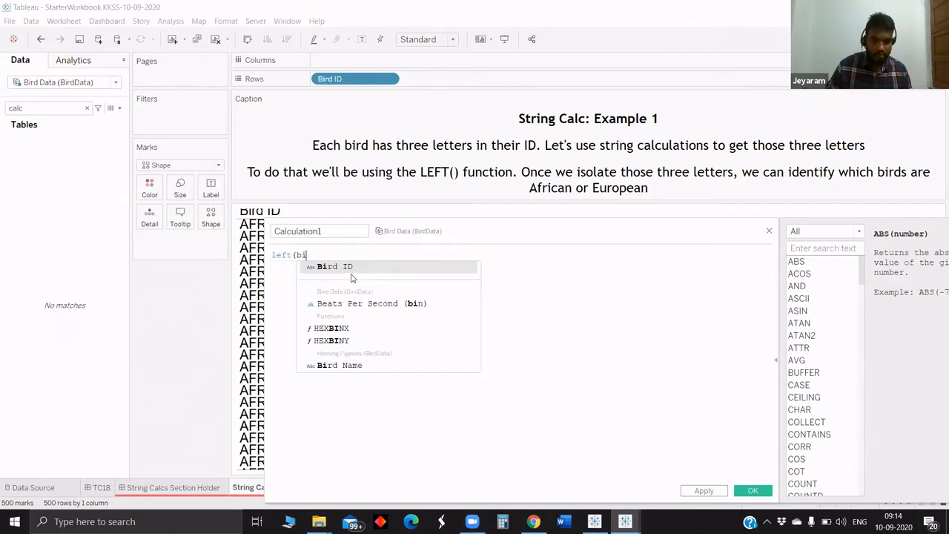
text(r)
click(348, 268)
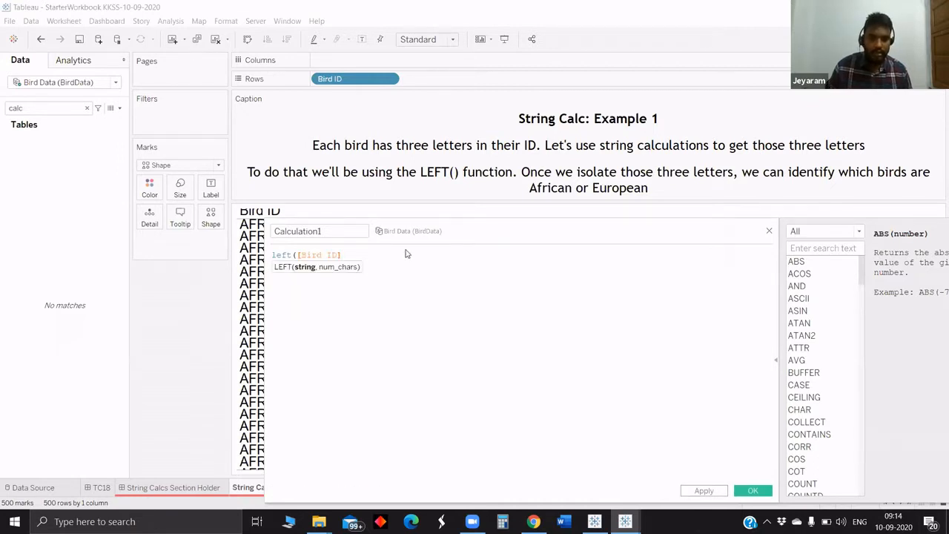
drag(548, 236, 577, 233)
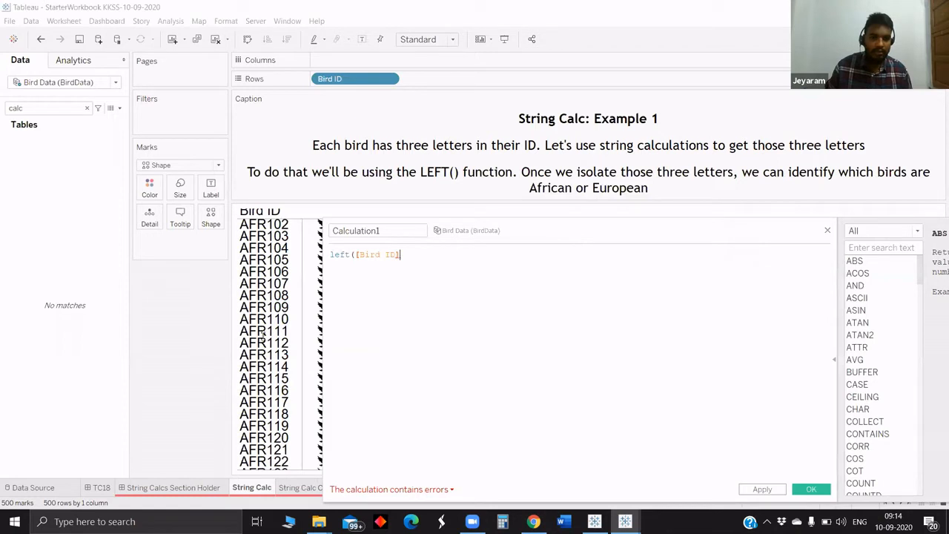
drag(326, 337, 342, 332)
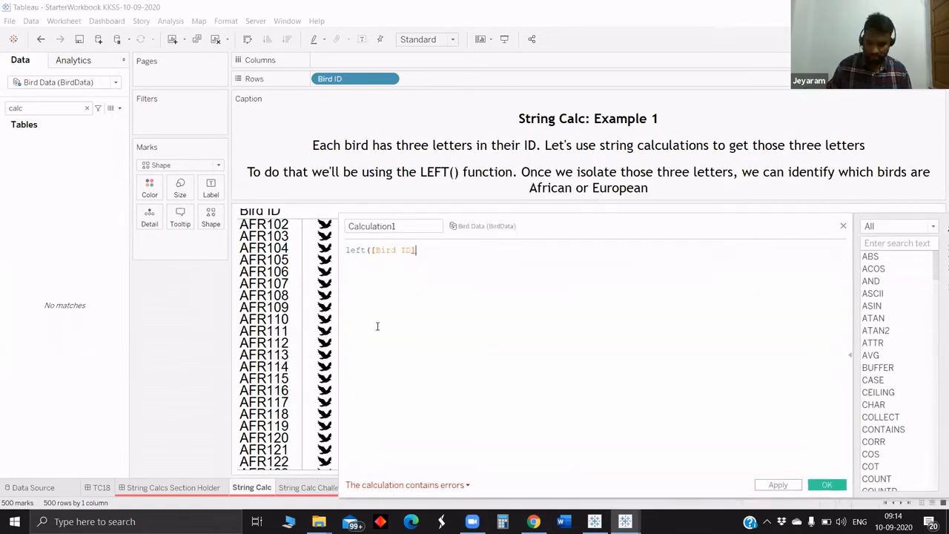
text(,3)
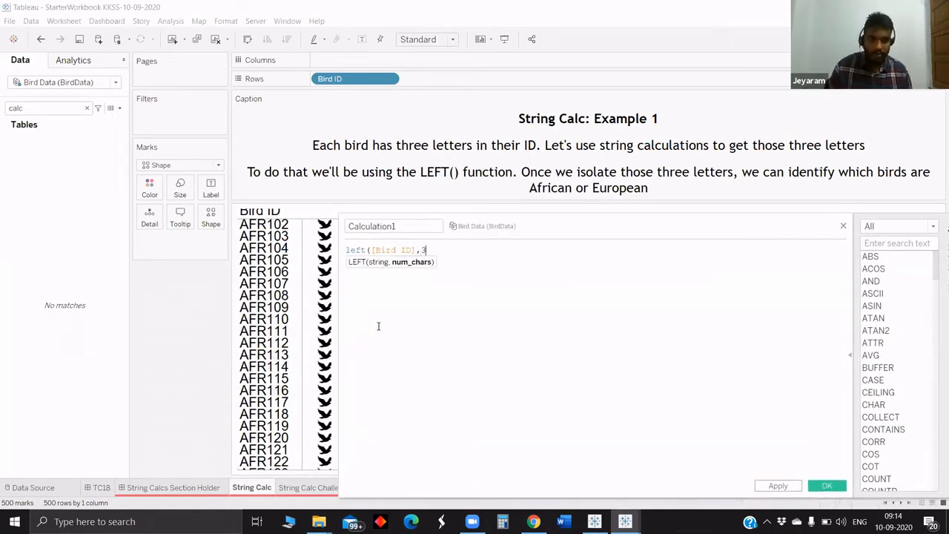
text())
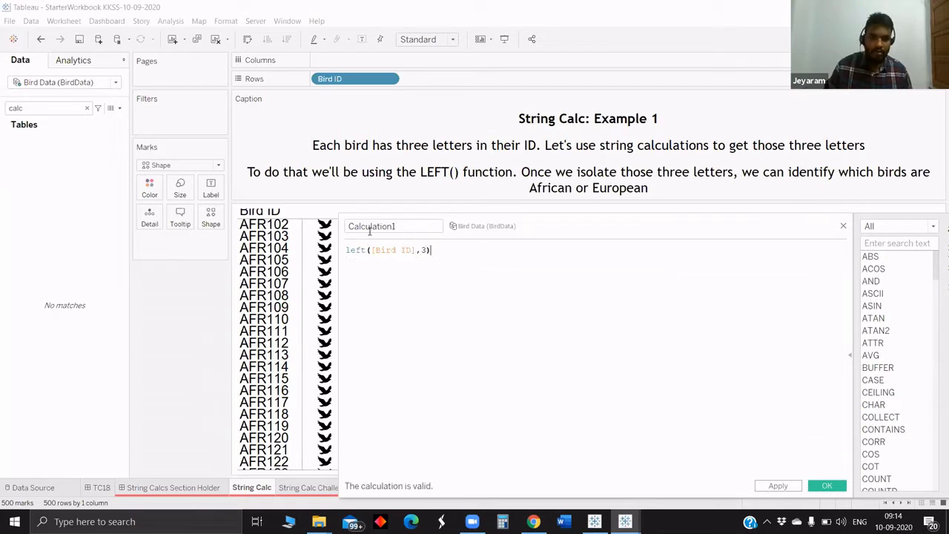
Name the calculated field A/E and save it
click(369, 229)
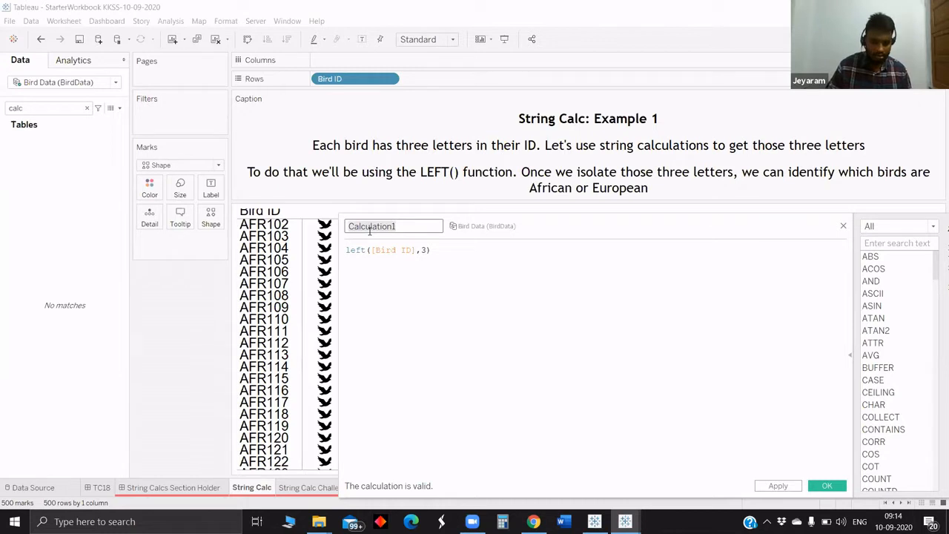
key(ctrl+a)
text(A/E)
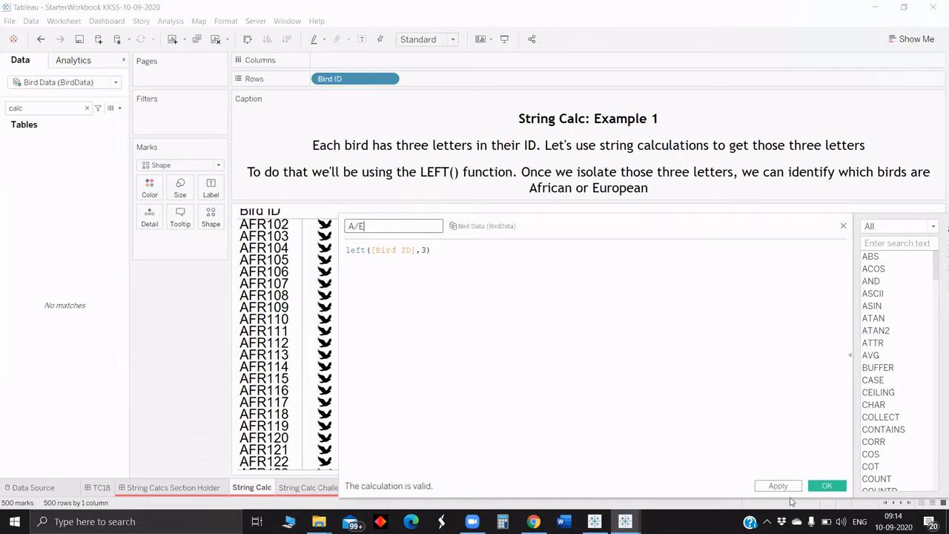
click(827, 486)
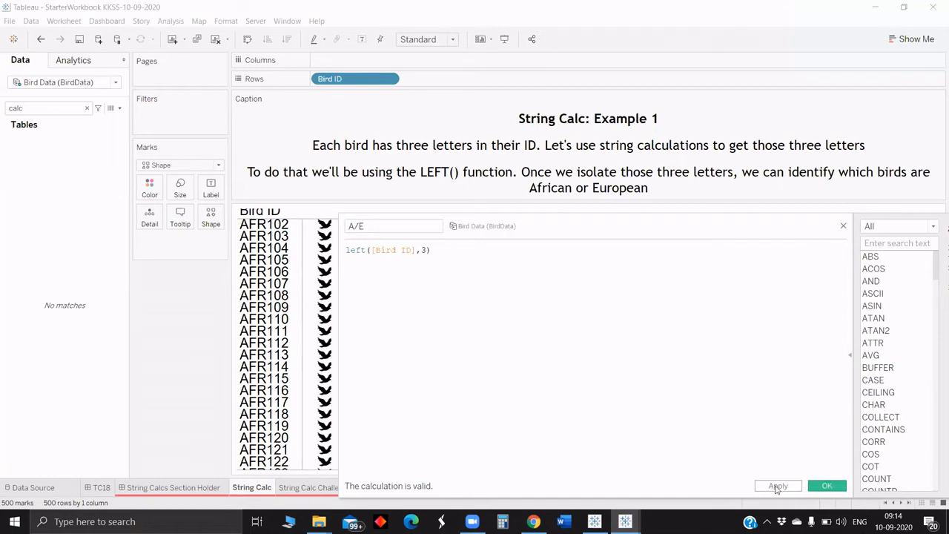
Clear the "calc" field search and add the A/E field to Rows after Bird ID
click(57, 109)
key(BackSpace)
key(BackSpace)
key(BackSpace)
key(BackSpace)
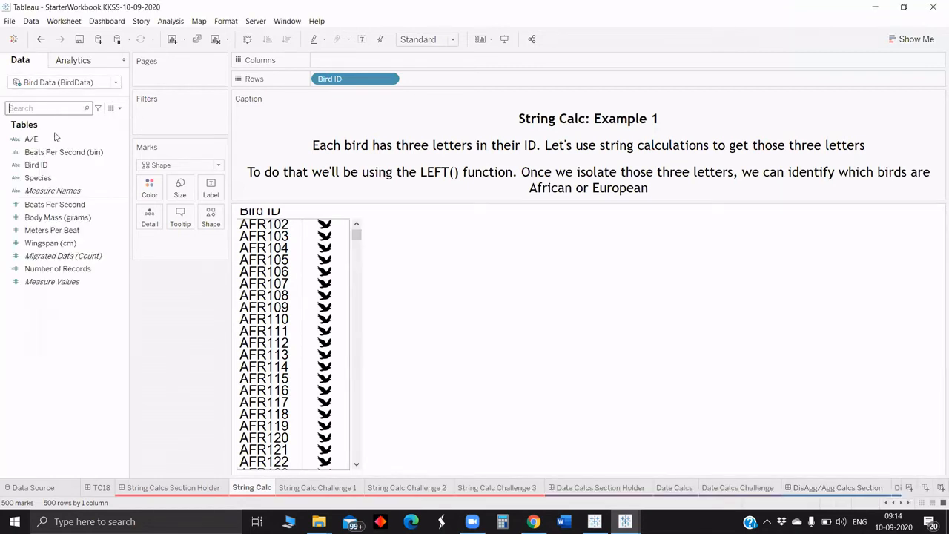
drag(57, 139, 449, 79)
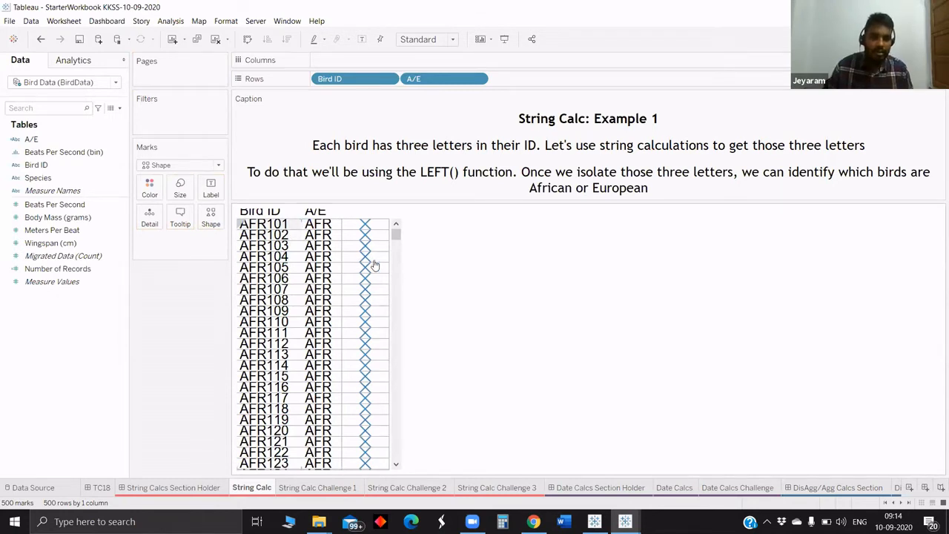
scroll(375, 264, down, 15)
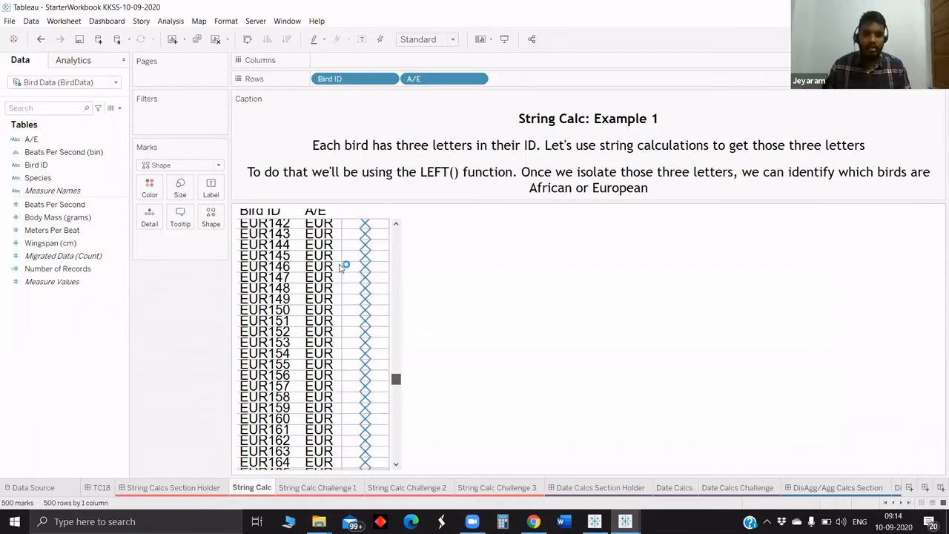
scroll(363, 266, down, 8)
On the String Calc Challenge 1 sheet, create a calculated field with the formula RIGHT([Bird ID],3)
key(ctrl+Tab)
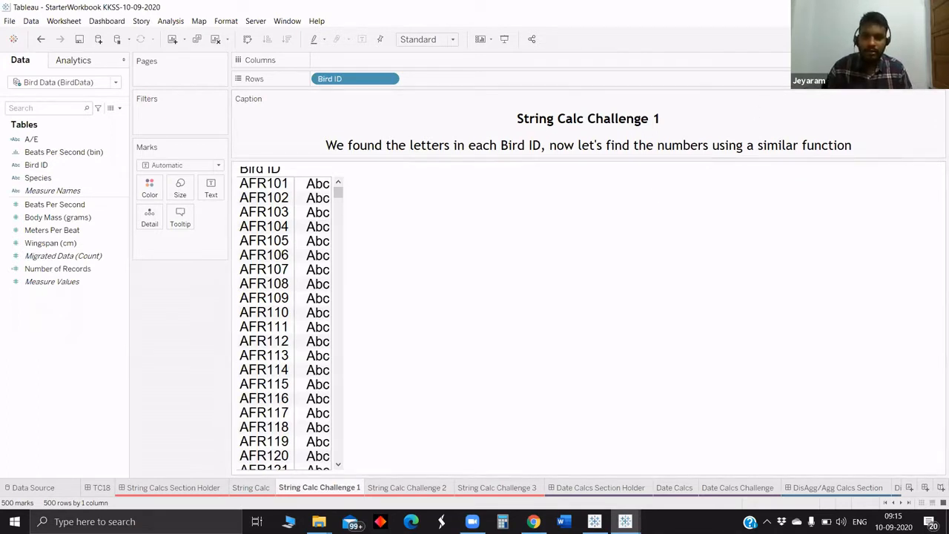
click(118, 111)
click(96, 120)
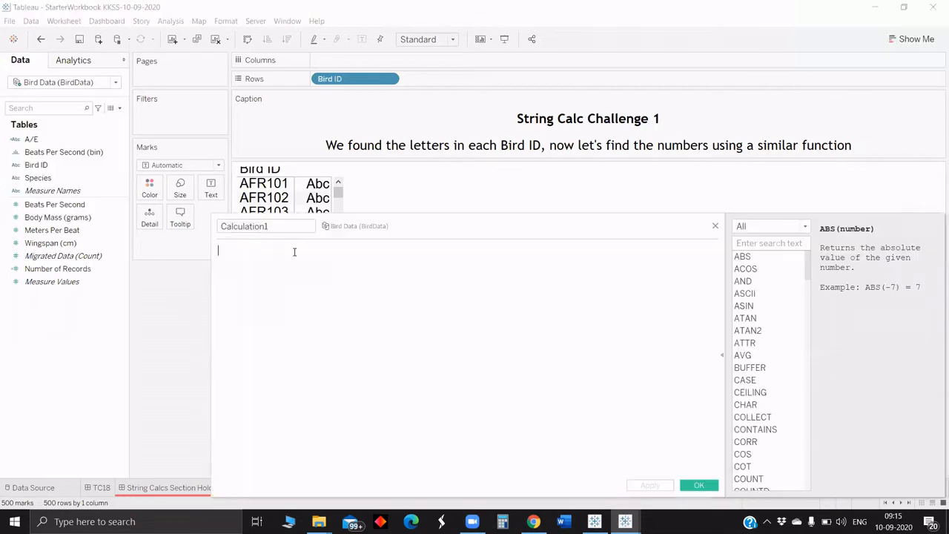
text(righ)
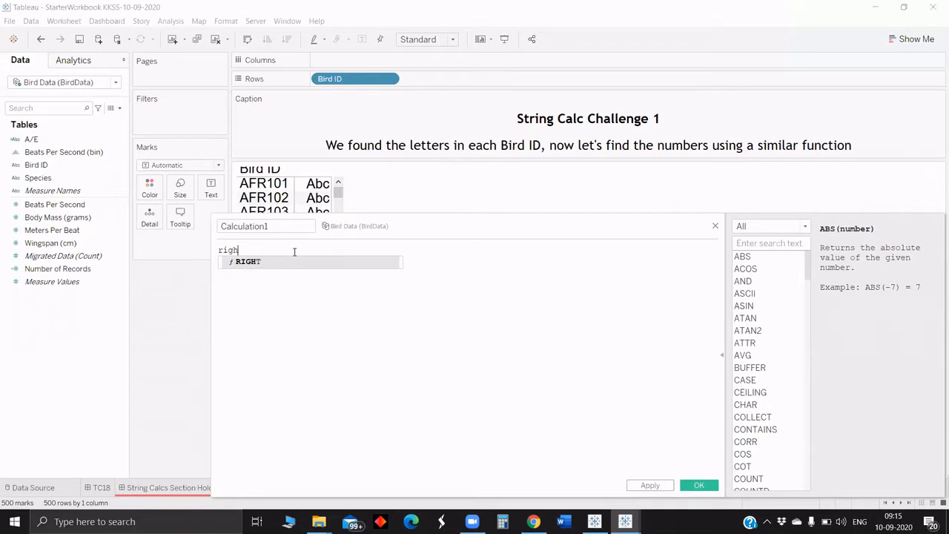
key(Return)
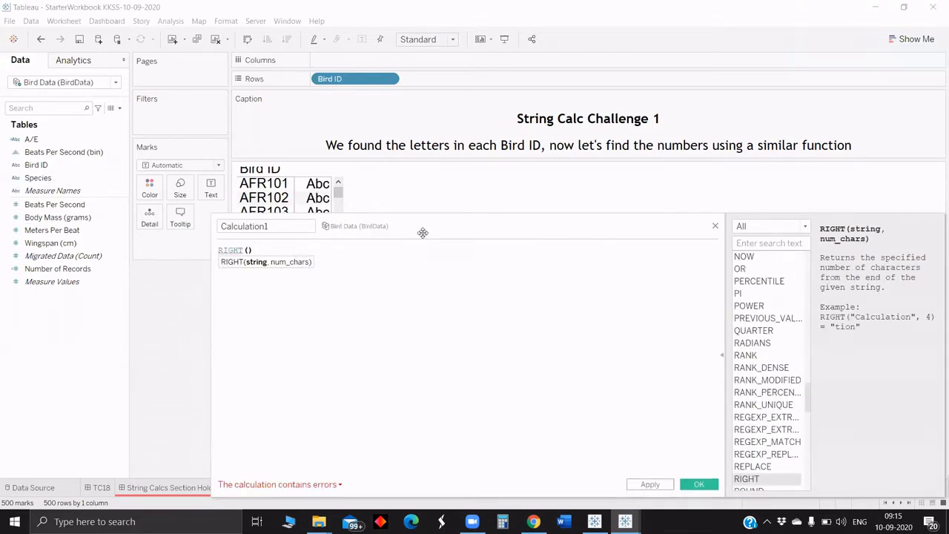
text(bir)
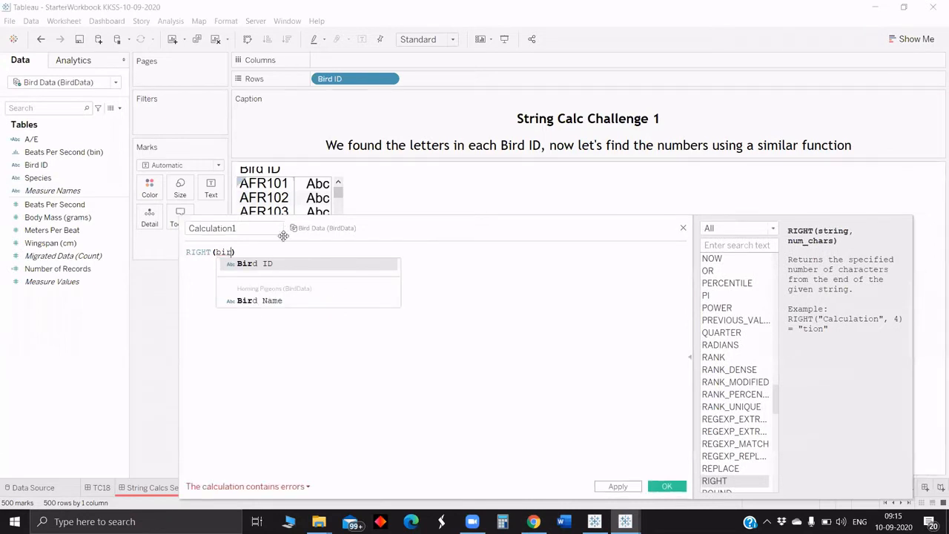
click(287, 265)
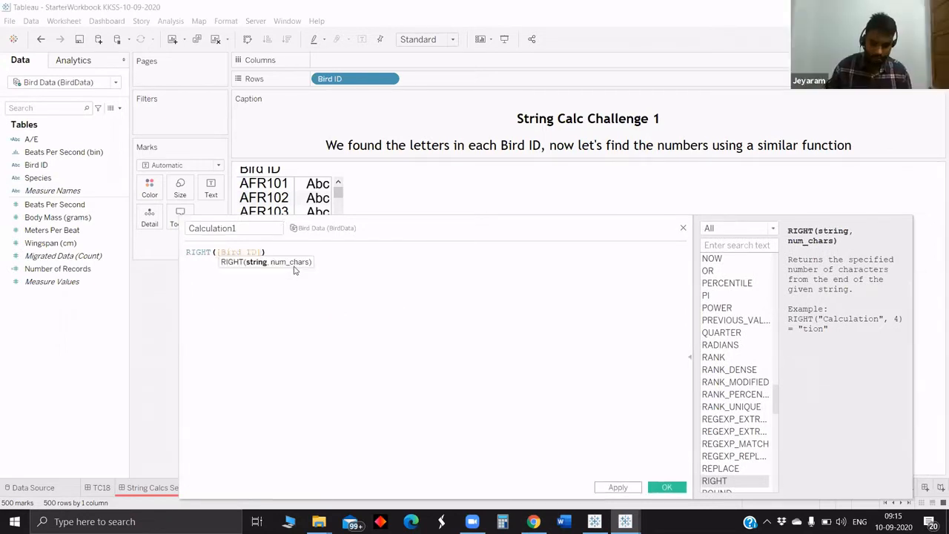
text(,3)
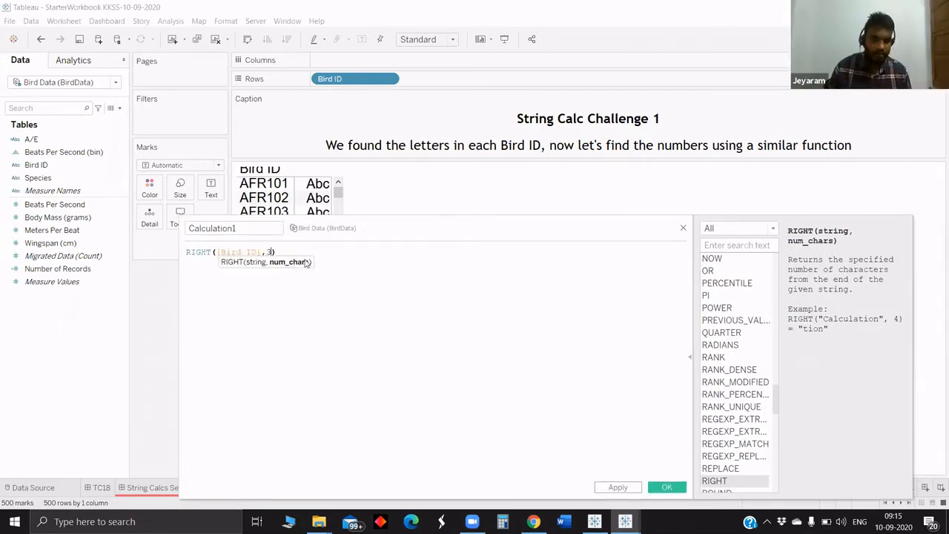
Name the new calculated field ID and save it
click(249, 229)
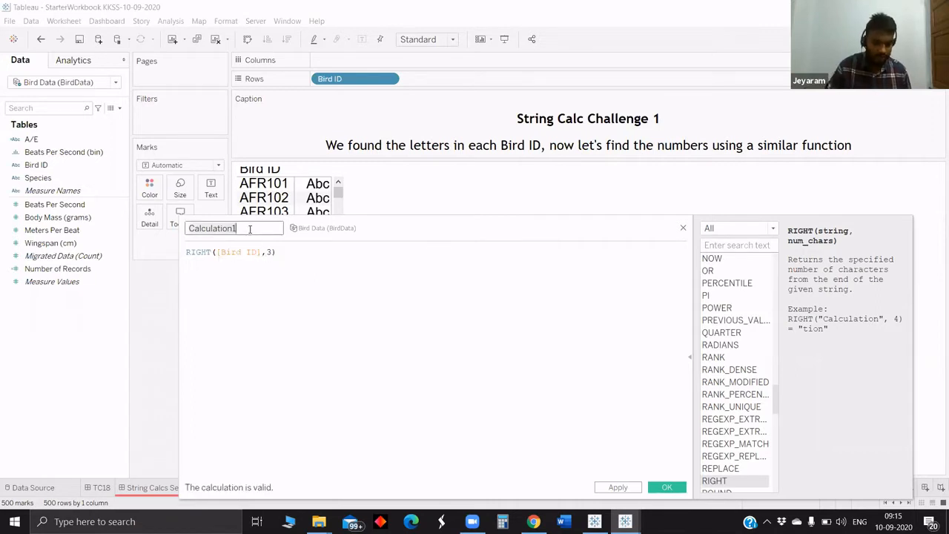
key(ctrl+a)
key(BackSpace)
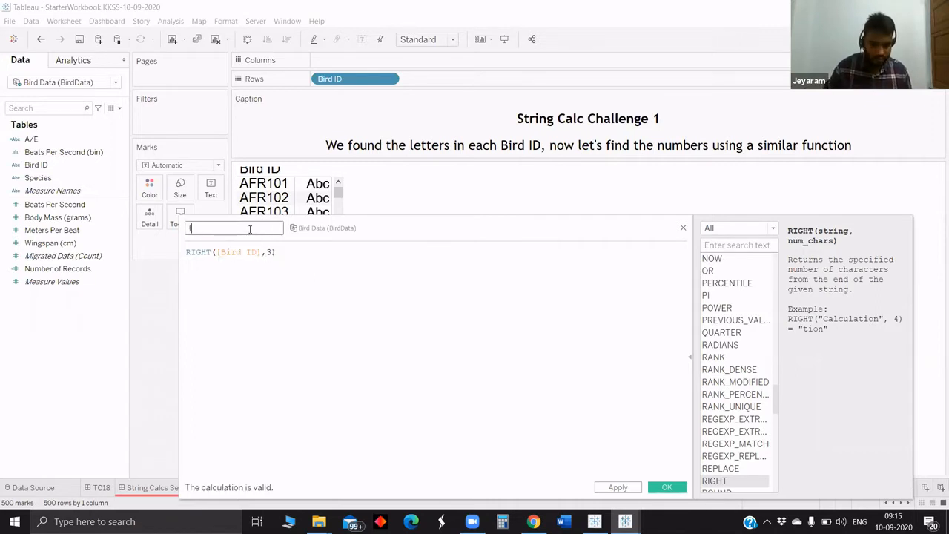
text(ID)
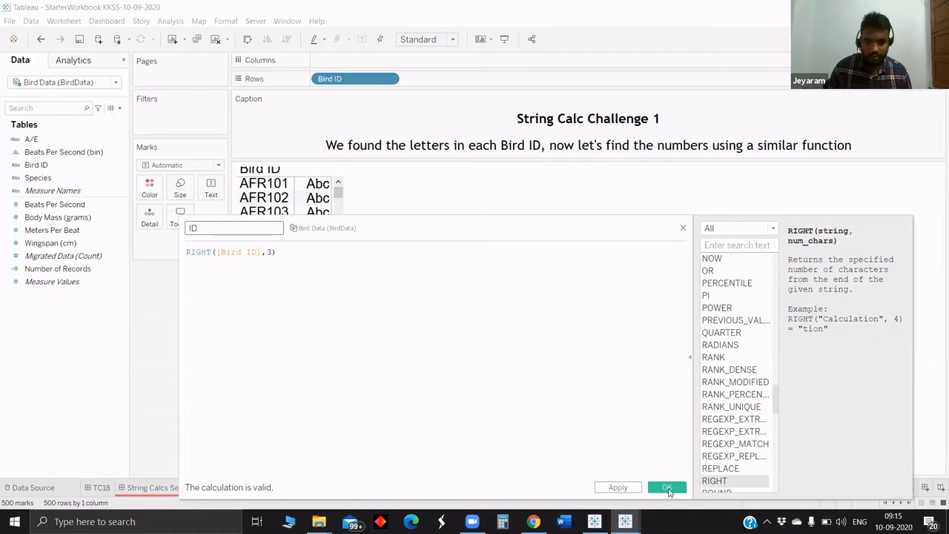
click(666, 488)
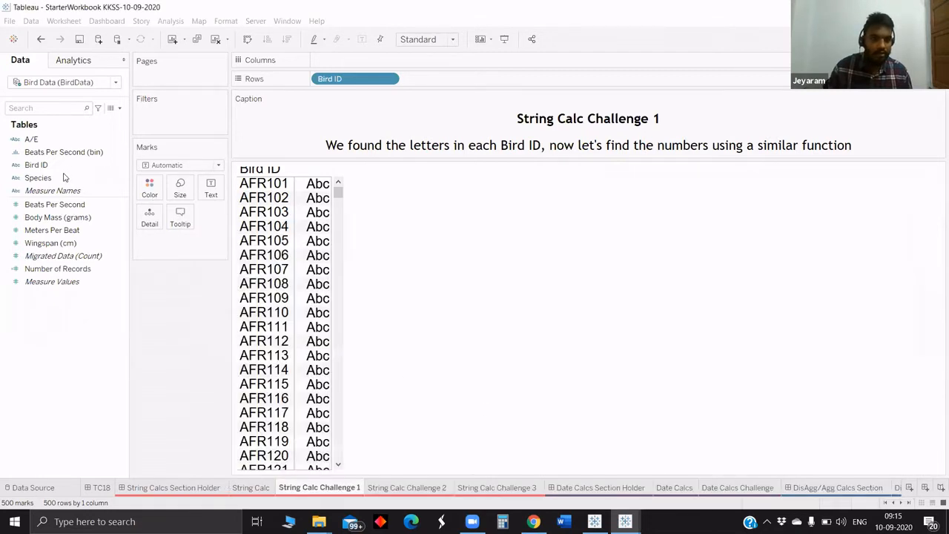
Add the ID field to Rows after Bird ID and check the extracted numbers against the bird IDs
drag(97, 178, 292, 188)
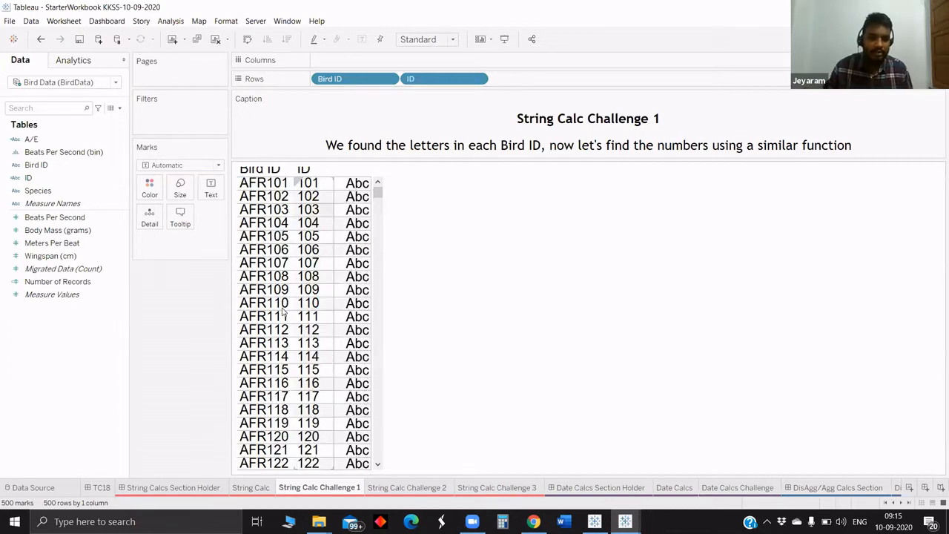
scroll(284, 312, down, 5)
scroll(282, 296, up, 5)
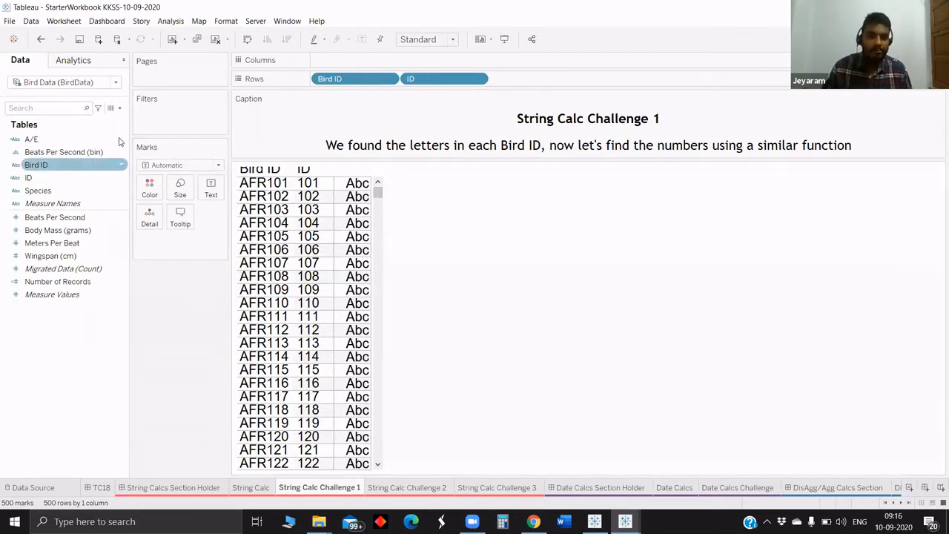
Create a calculated field with the formula MID([Bird ID],4,5) and save it under its default name
drag(120, 140, 126, 118)
click(120, 108)
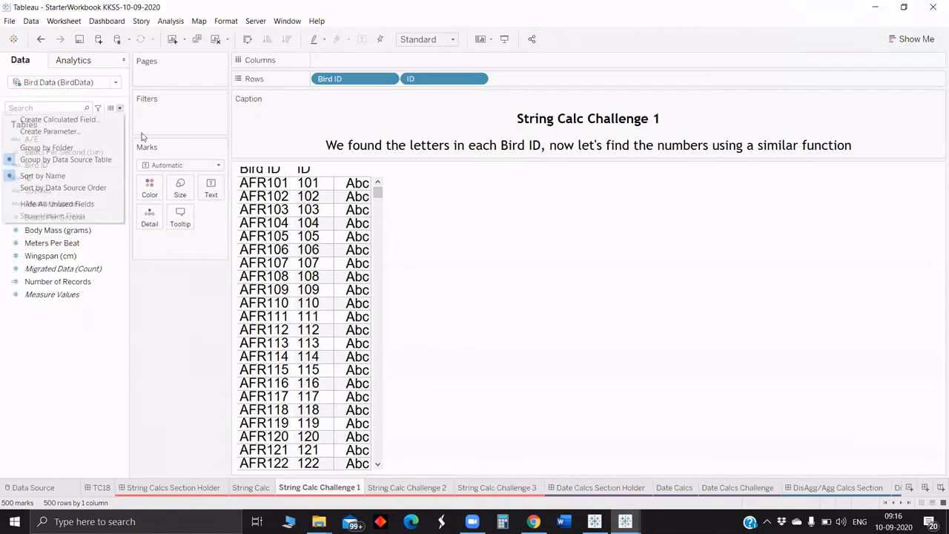
key(Return)
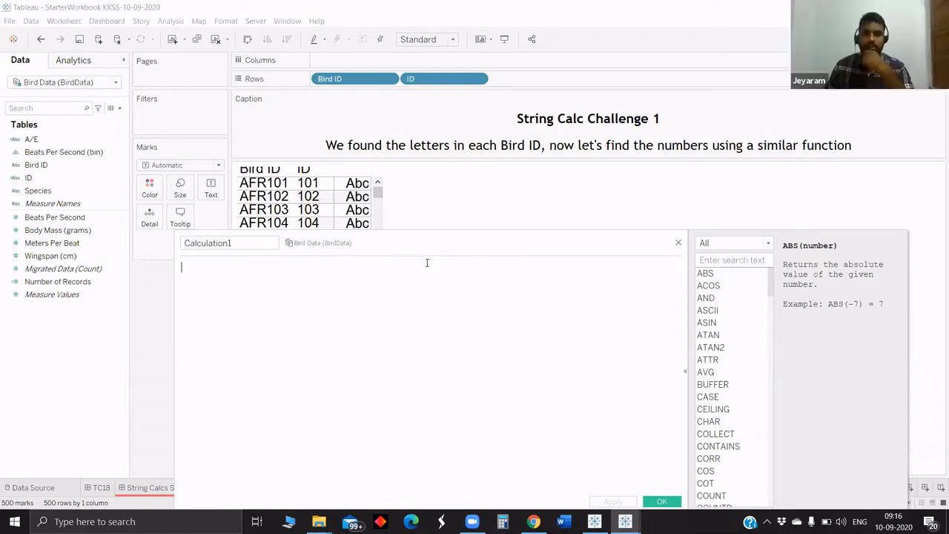
drag(431, 244, 414, 219)
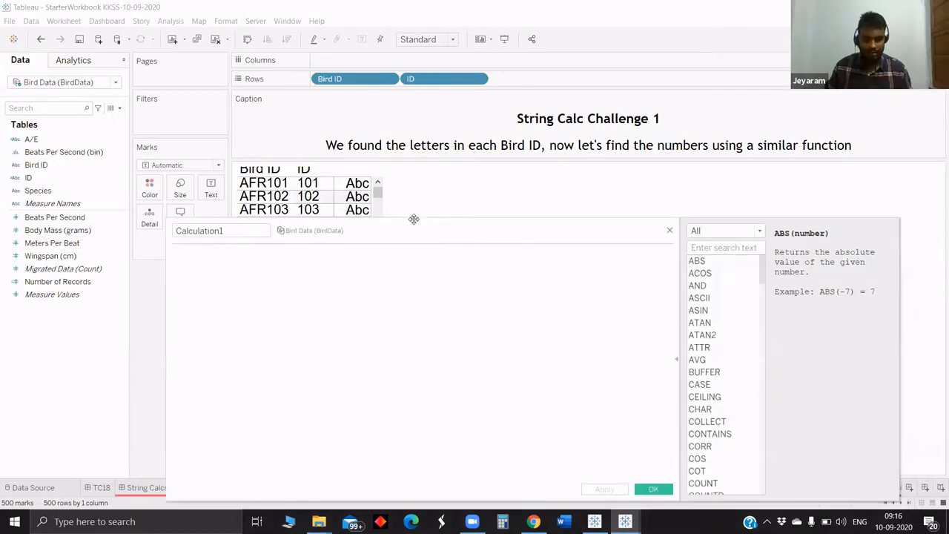
text(mid)
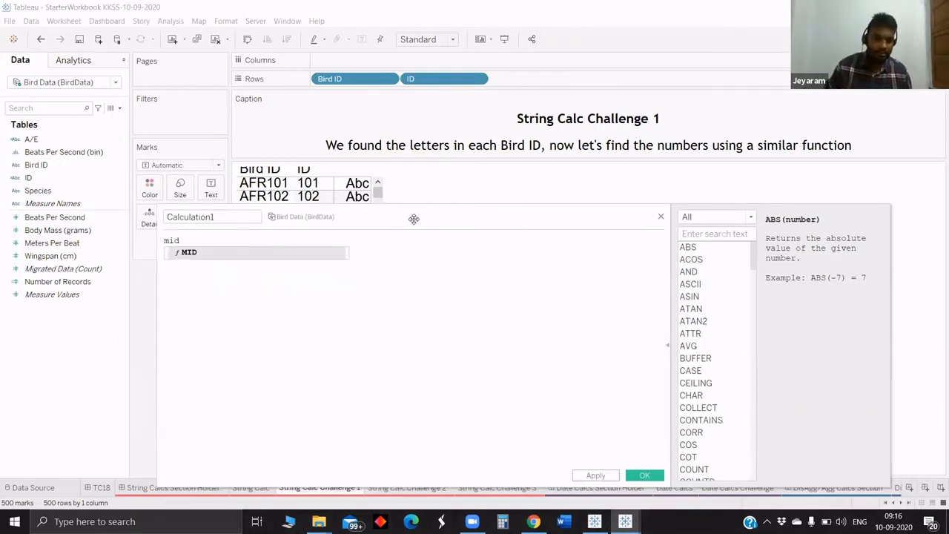
key(Return)
text(bir)
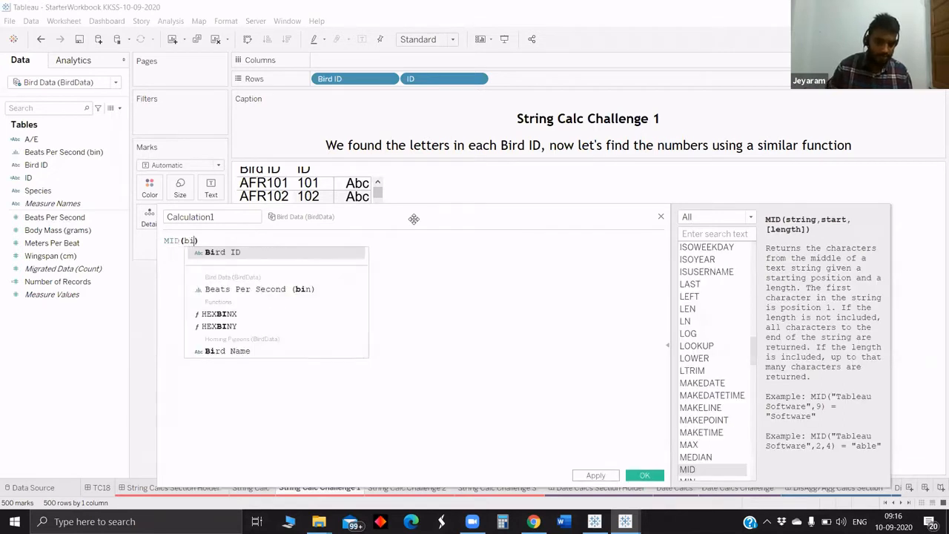
click(237, 254)
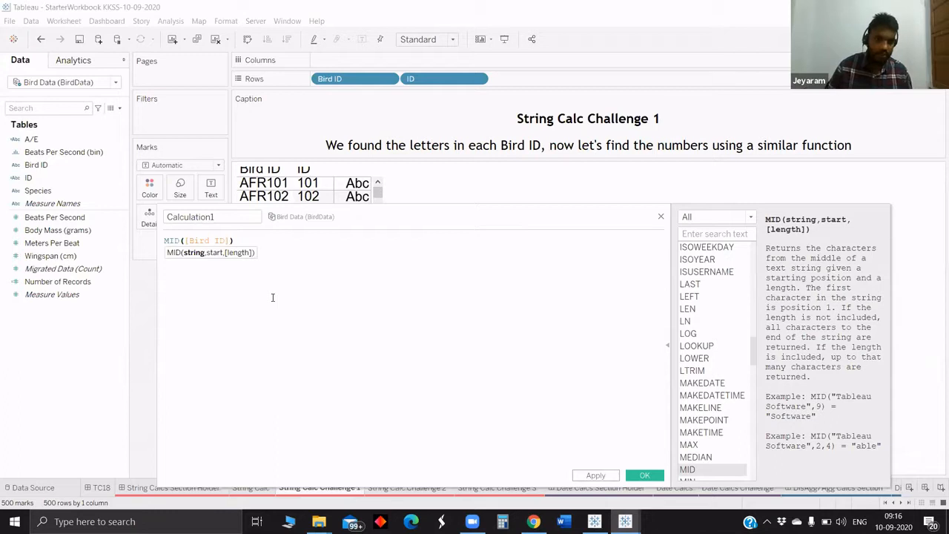
text(,)
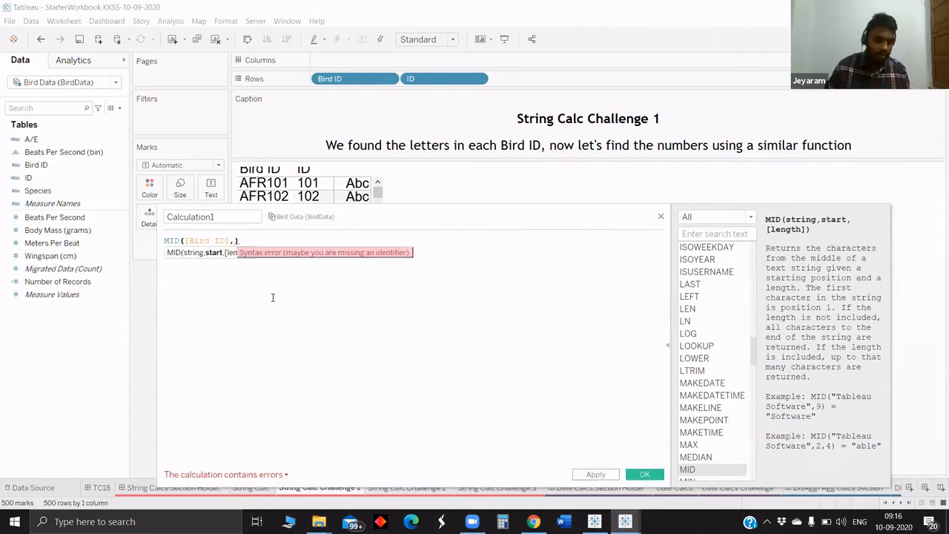
text(4)
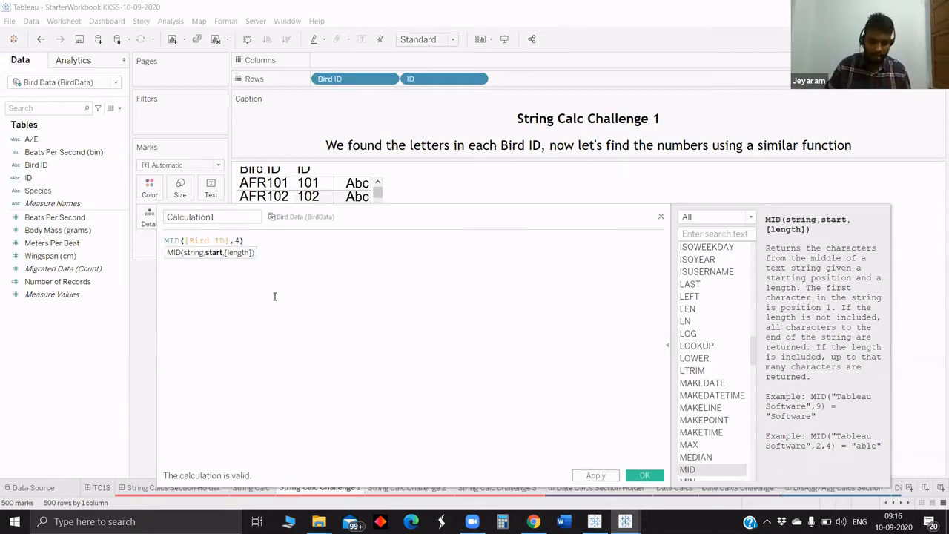
text(,5)
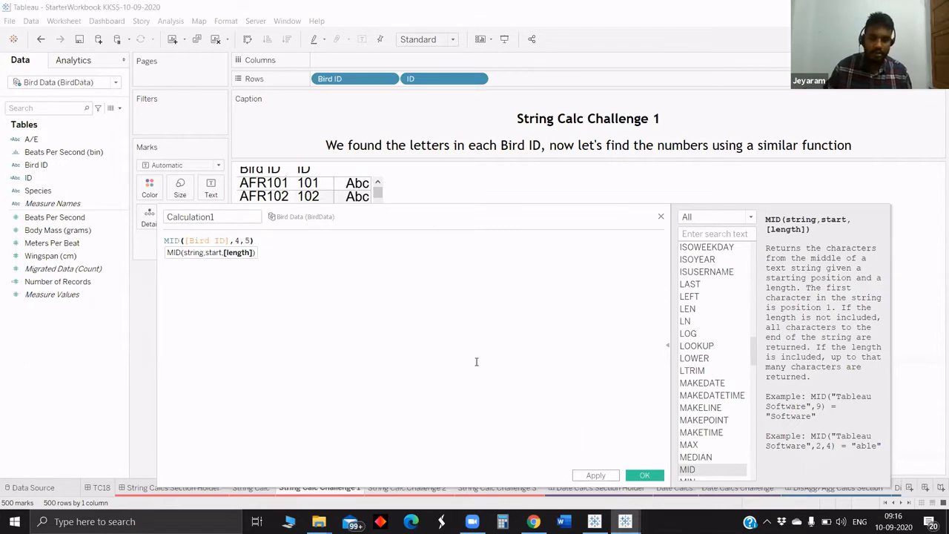
click(643, 479)
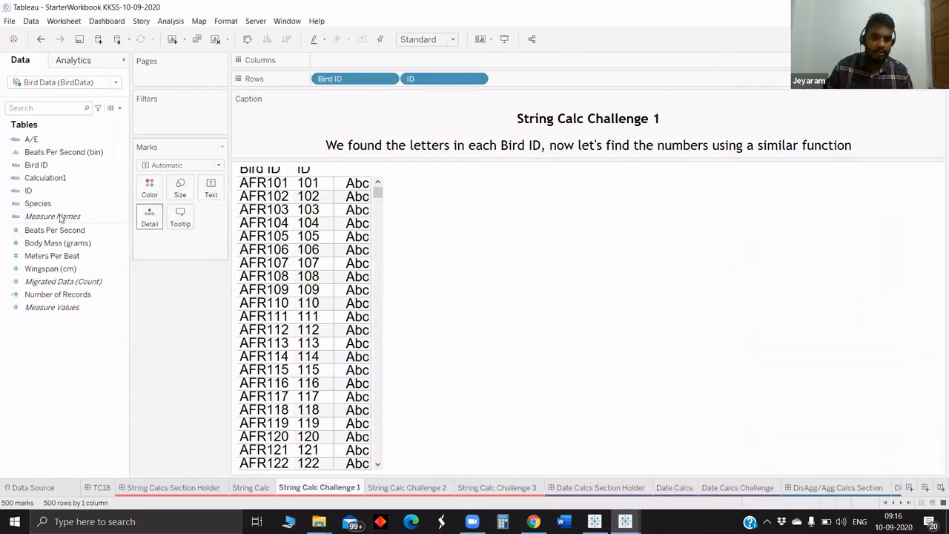
Show the new MID calculation as the table's text to compare it with ID, and take it off the view again
click(60, 178)
drag(104, 197, 211, 194)
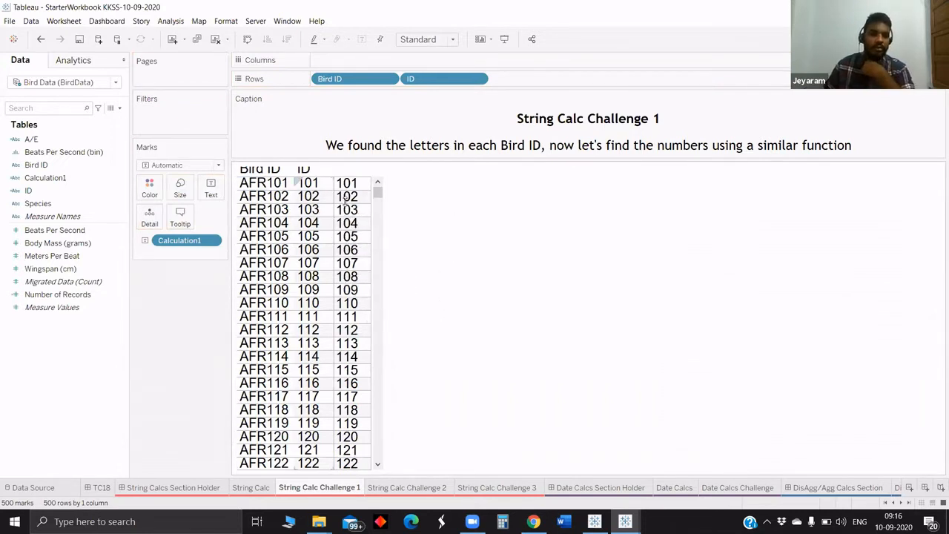
drag(178, 241, 184, 294)
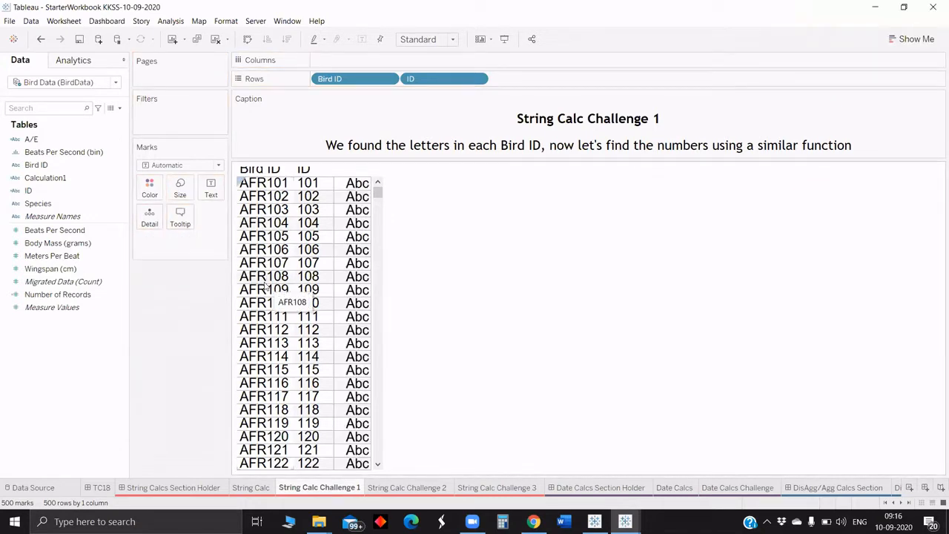
Look through the bird IDs and their extracted numbers, and remove the ID field from Rows
scroll(265, 285, down, 10)
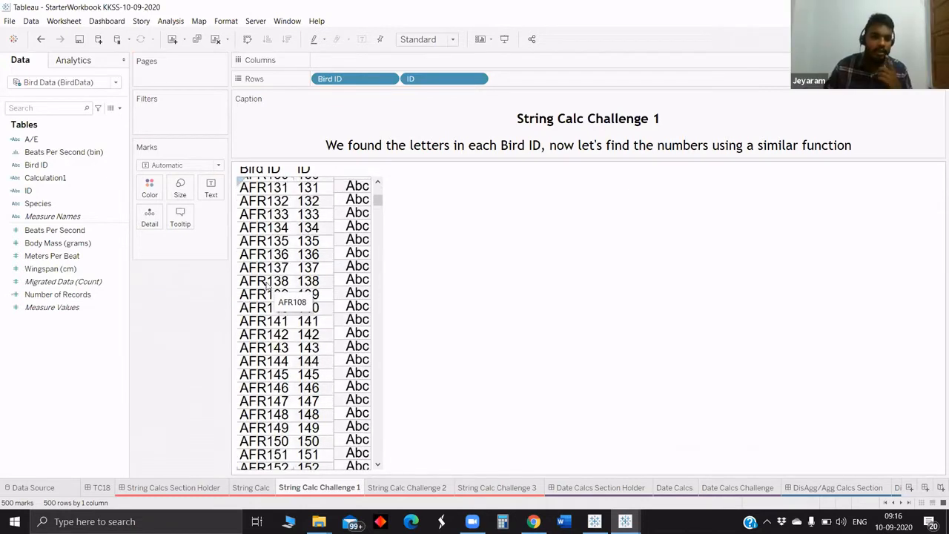
scroll(266, 285, up, 10)
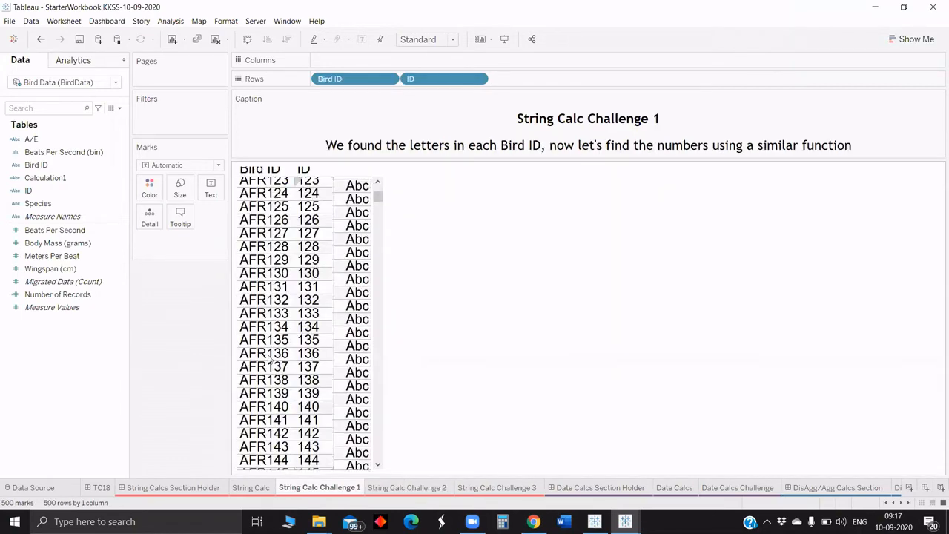
scroll(237, 326, up, 5)
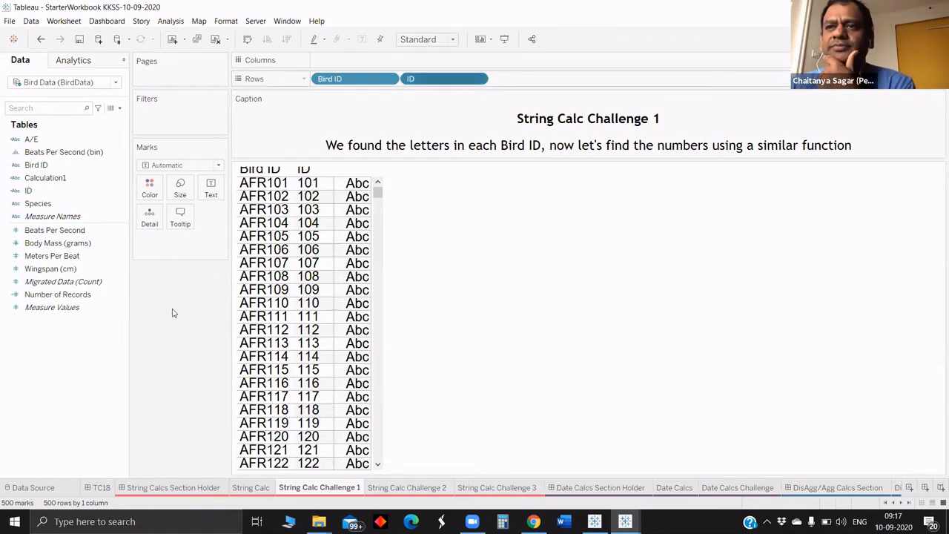
drag(443, 79, 159, 217)
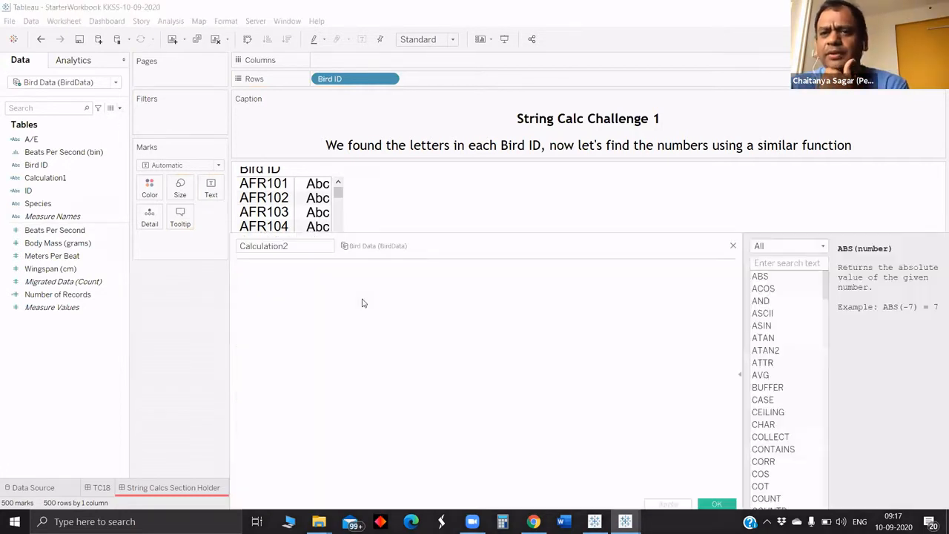
Try a calculated field with the formula [Bird ID]- [A/E], inspect its error and discard the calculation
text(bir)
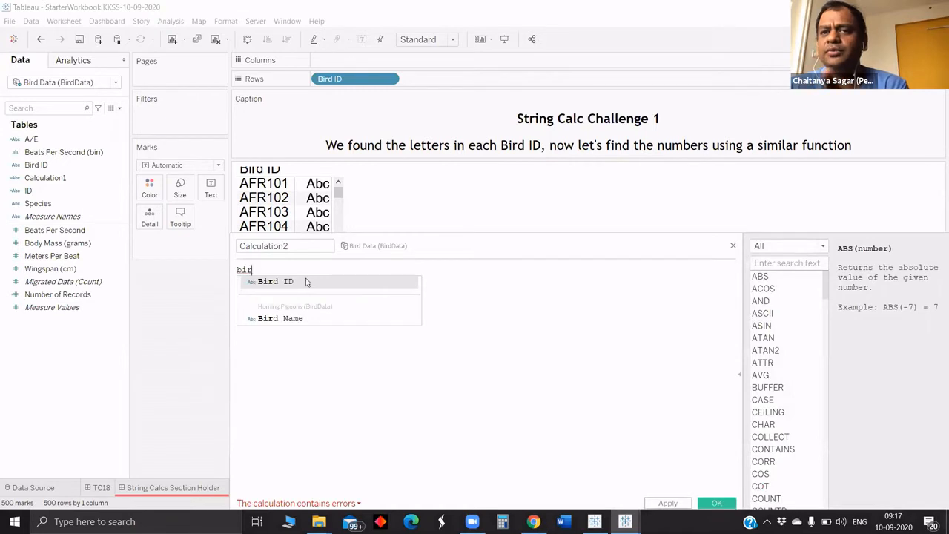
click(306, 279)
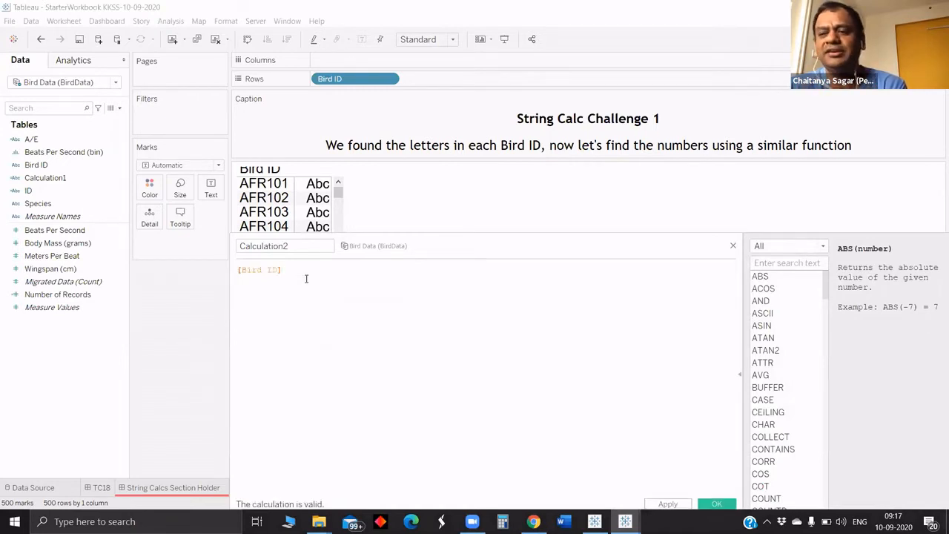
text(- a)
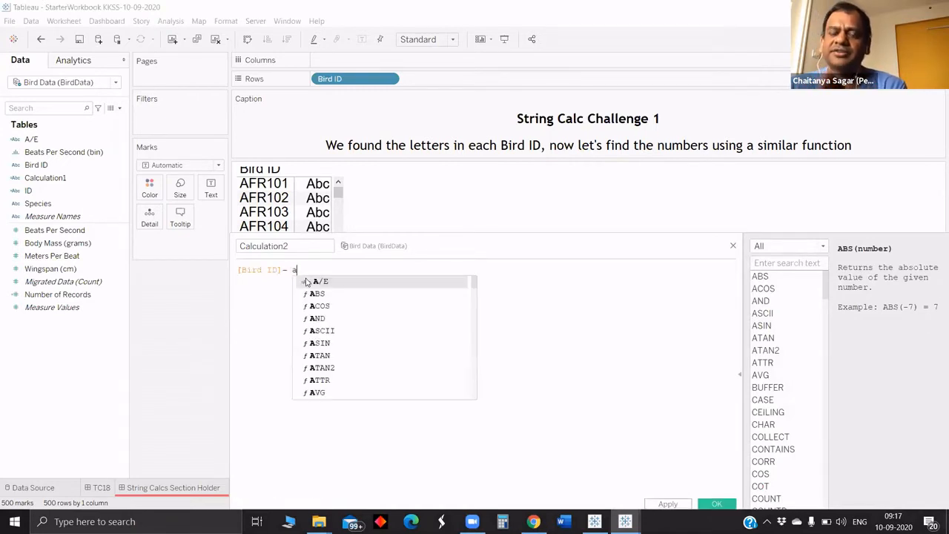
click(334, 281)
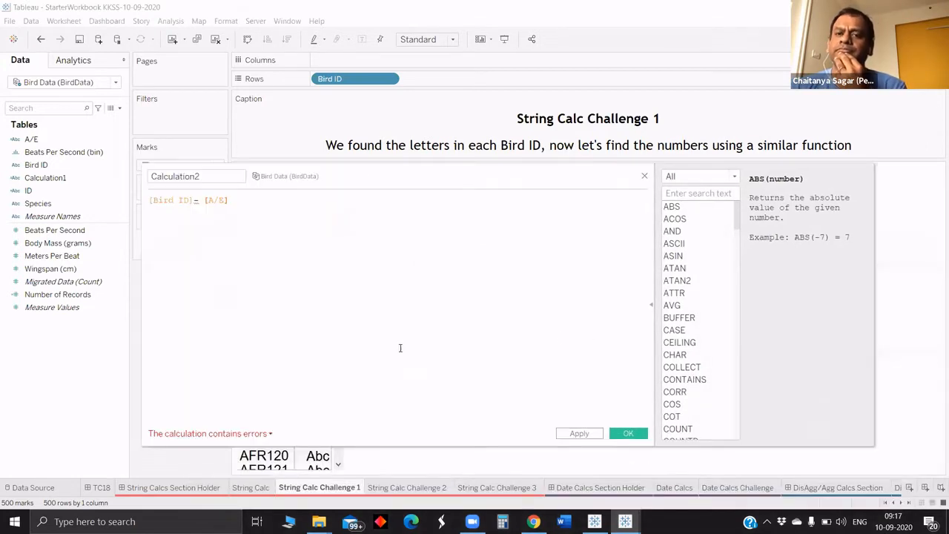
click(204, 435)
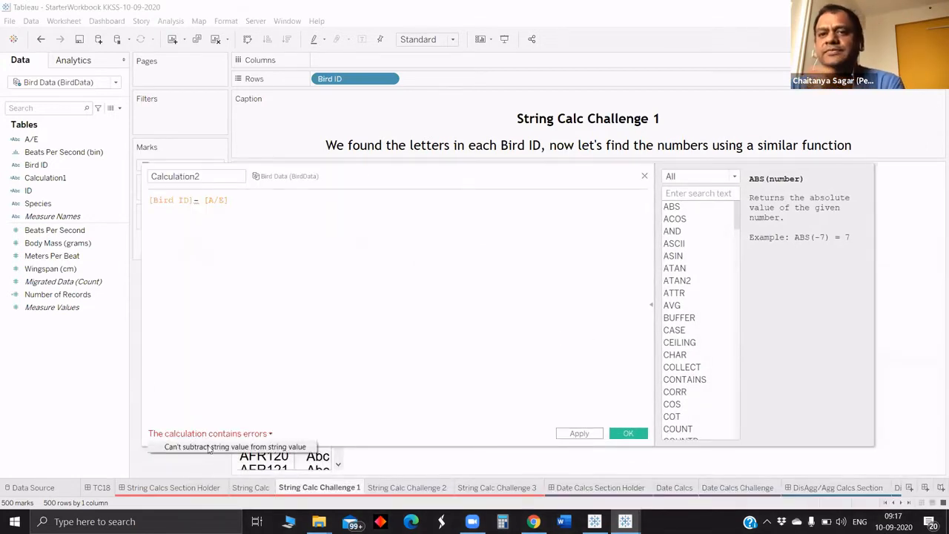
click(259, 447)
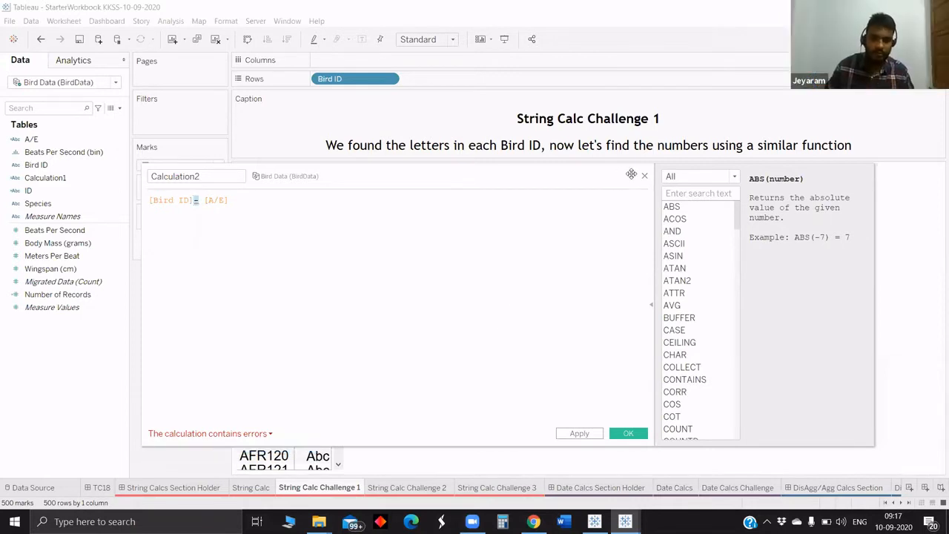
click(644, 176)
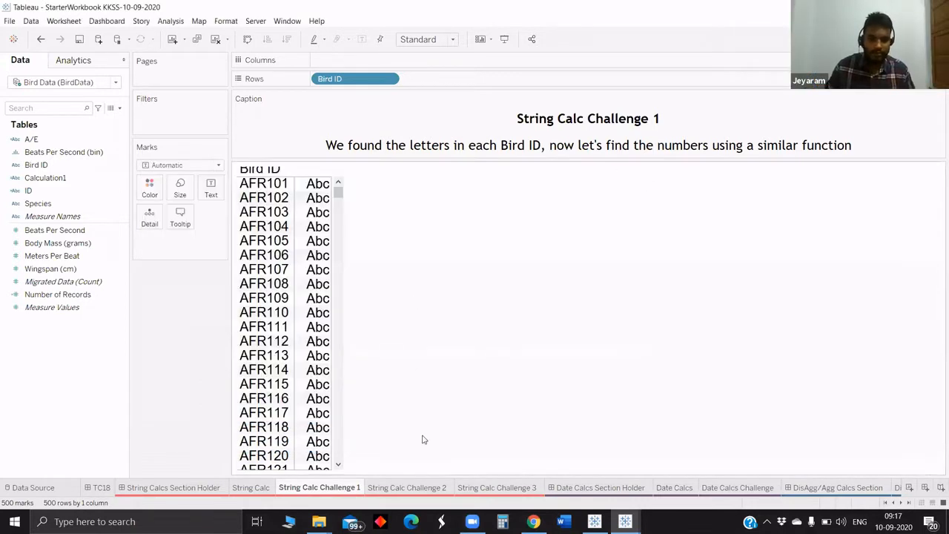
Open the String Calc Challenge 2 sheet and widen the Species column to fit the full species names
click(389, 488)
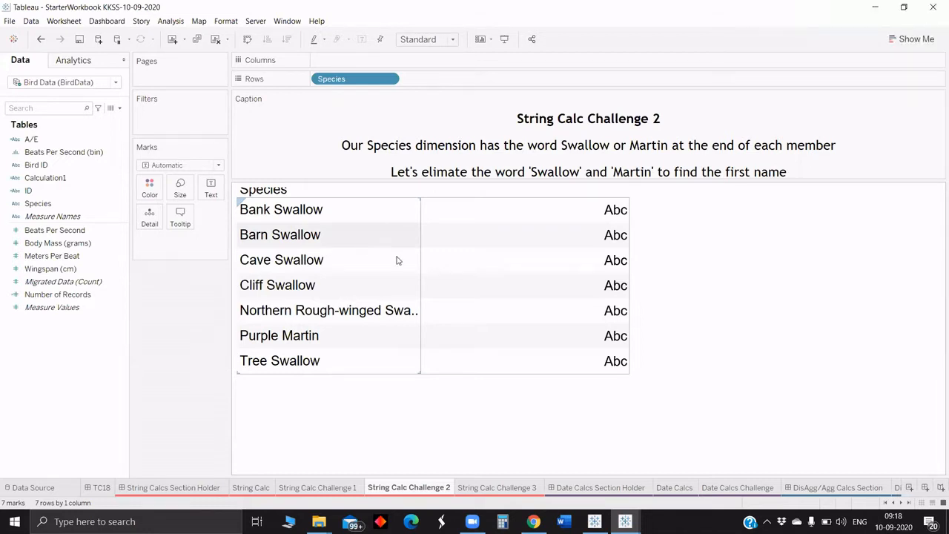
click(420, 286)
drag(421, 287, 514, 286)
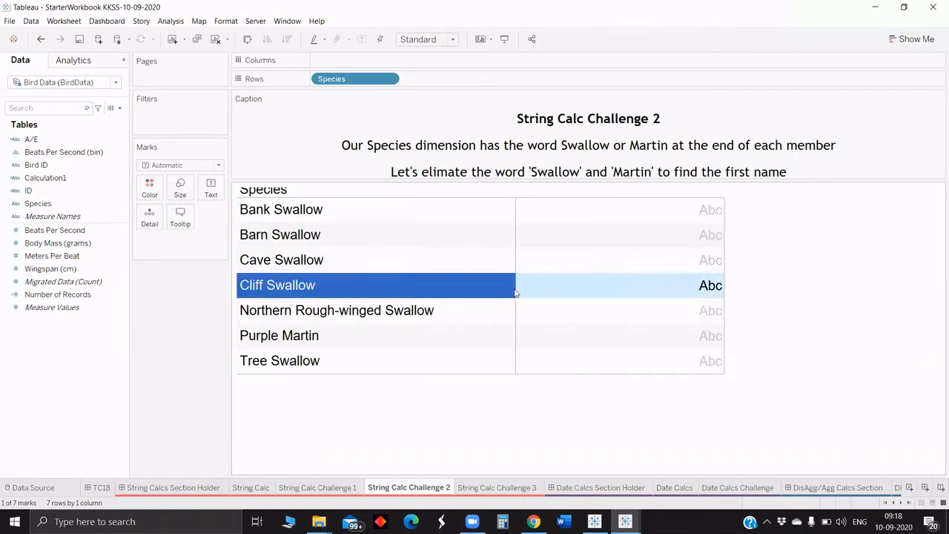
click(384, 399)
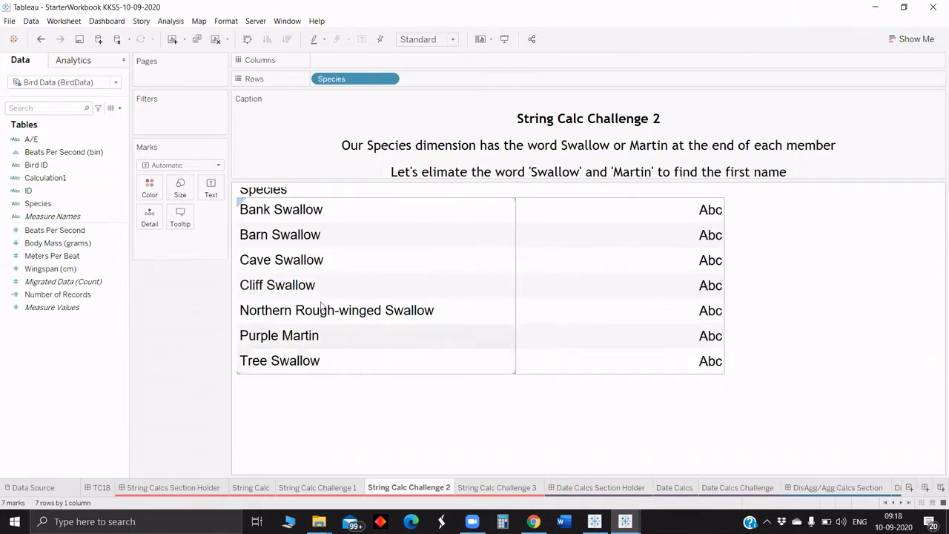
Start a new calculated field and place its editor below the challenge instructions
click(119, 108)
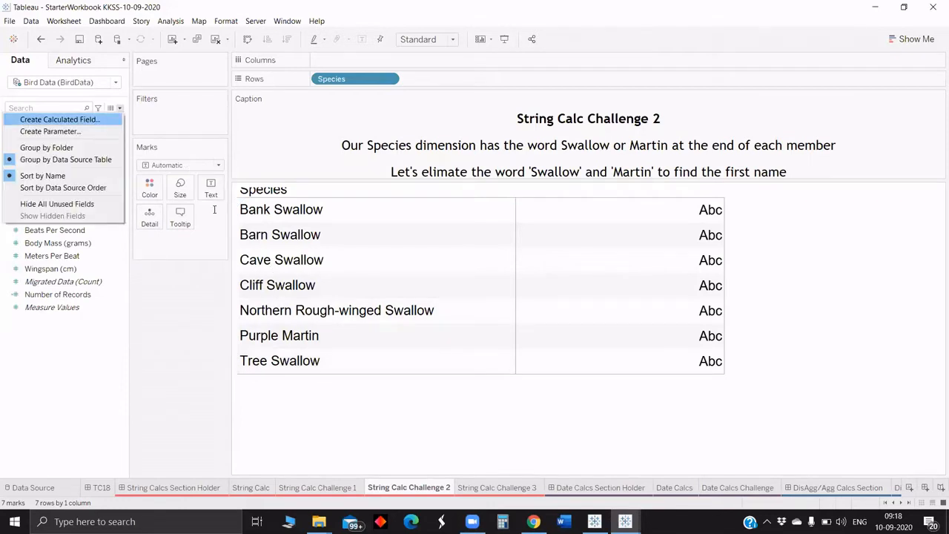
click(63, 120)
drag(379, 188, 338, 233)
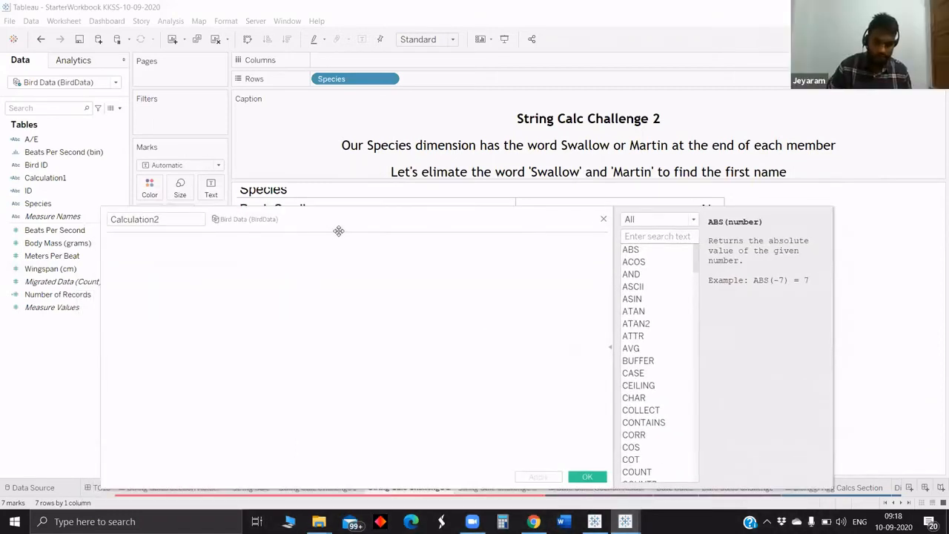
text(fin)
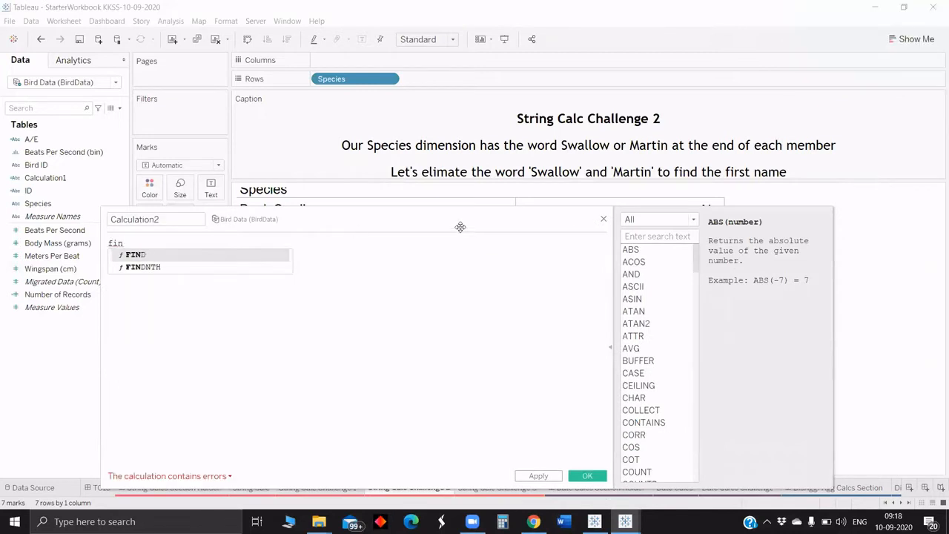
drag(319, 307, 376, 263)
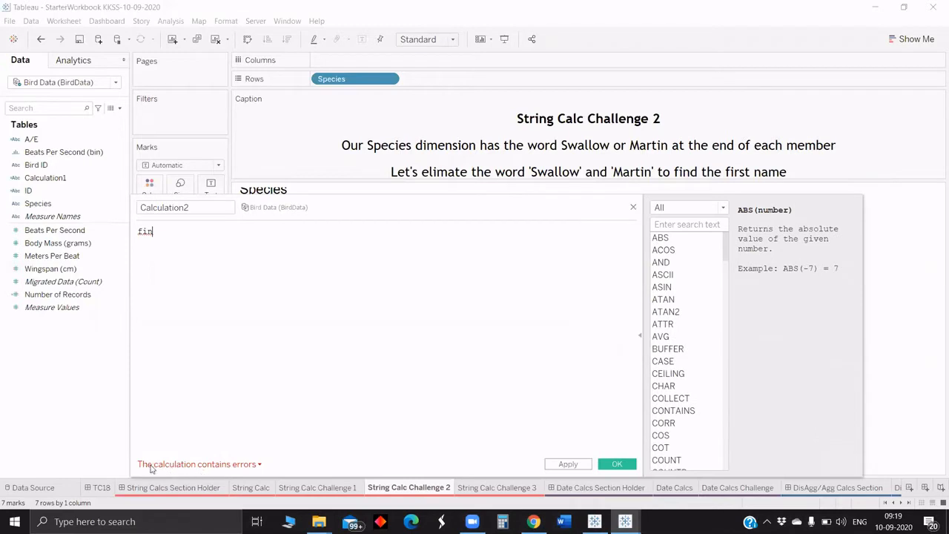
drag(131, 477, 225, 452)
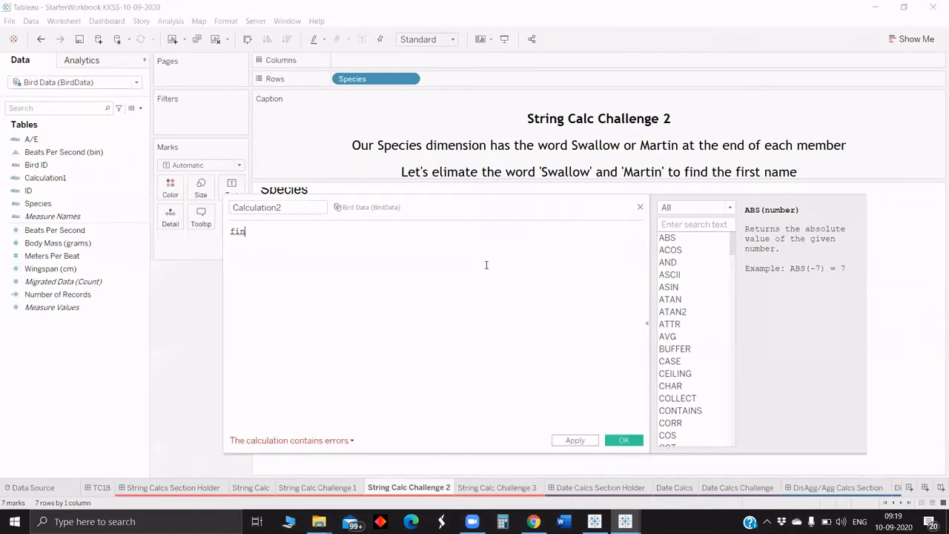
drag(482, 210, 481, 263)
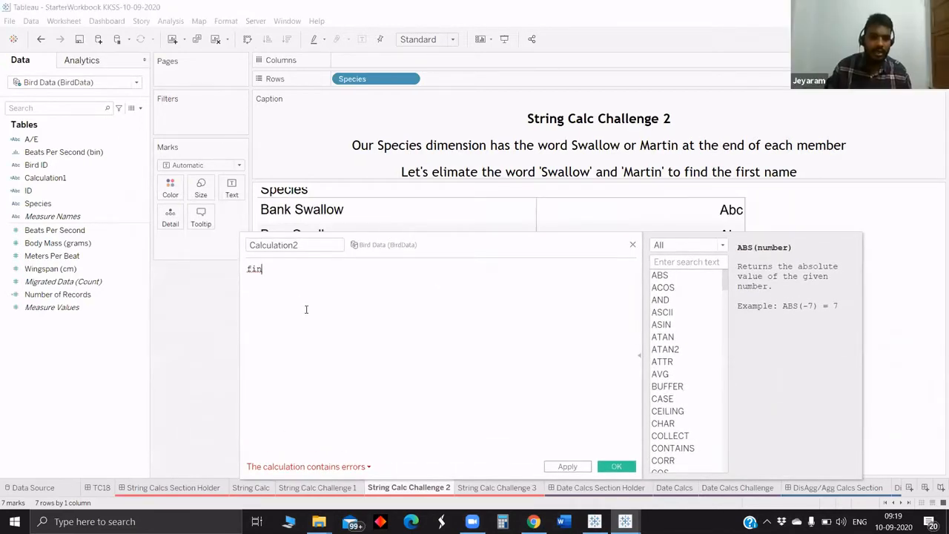
key(BackSpace)
key(BackSpace)
key(BackSpace)
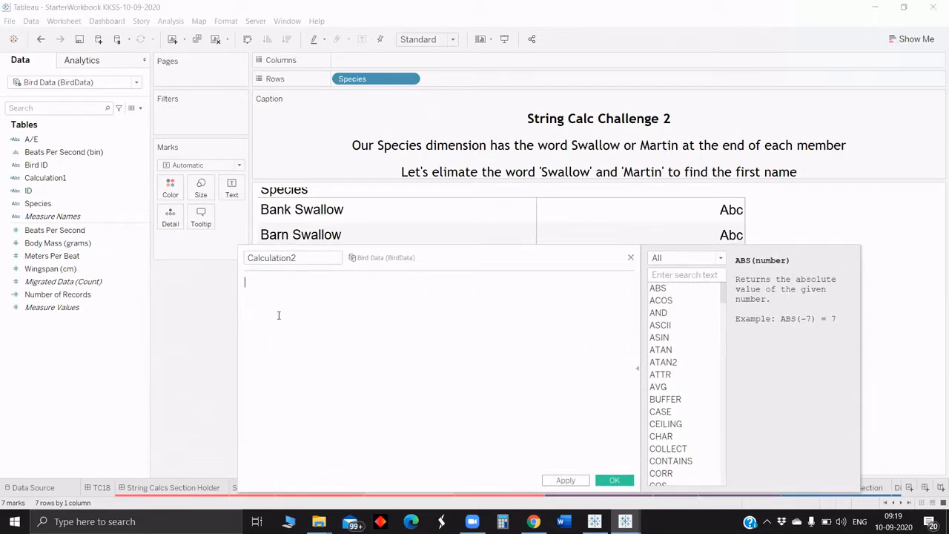
Begin the formula with the LEFT function using the Species field as its string
text(le)
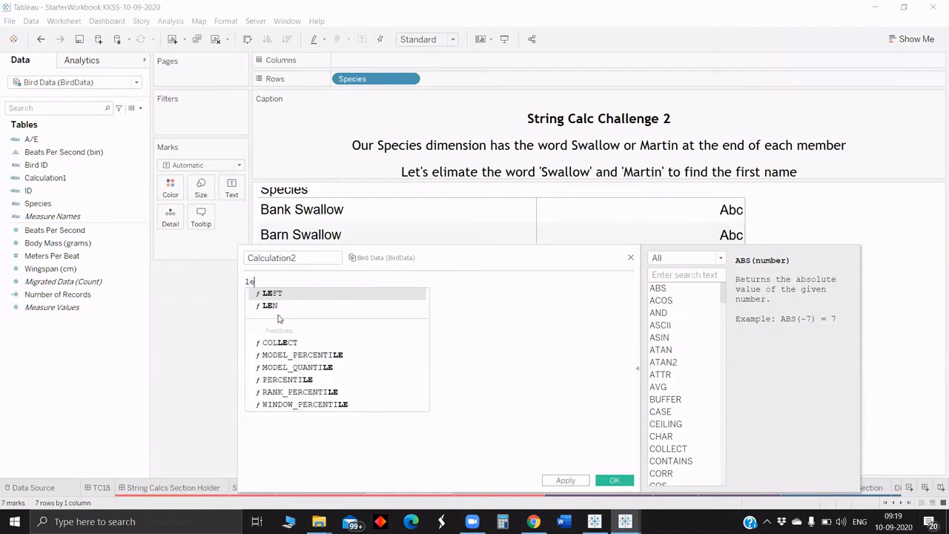
key(Return)
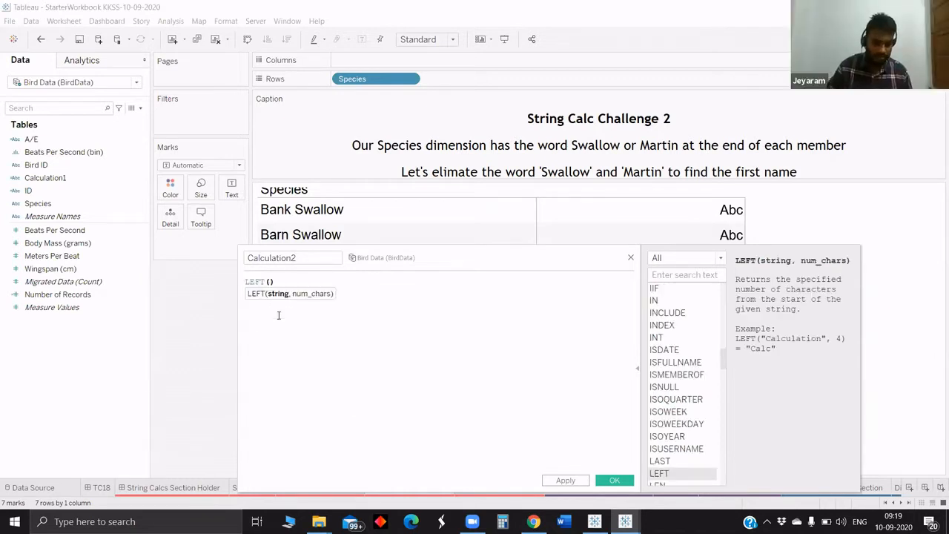
text(spe)
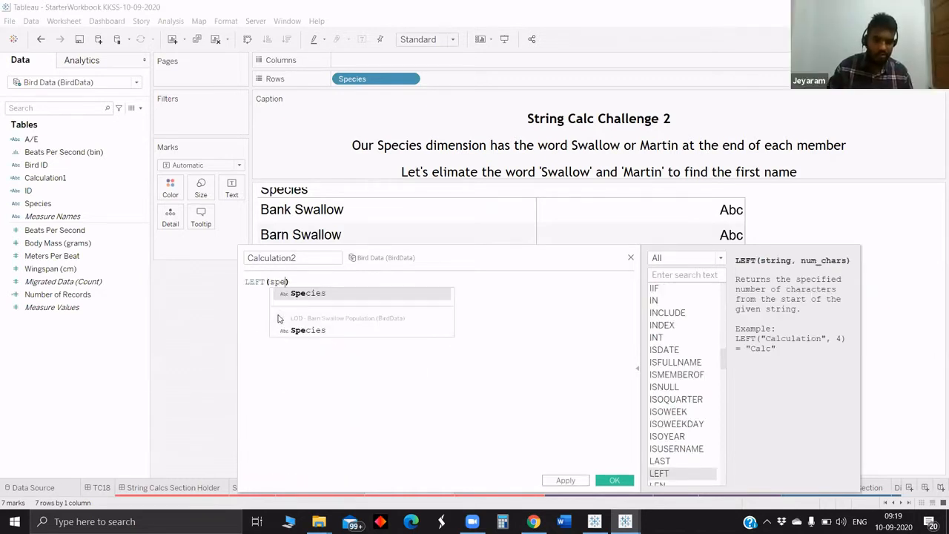
key(Return)
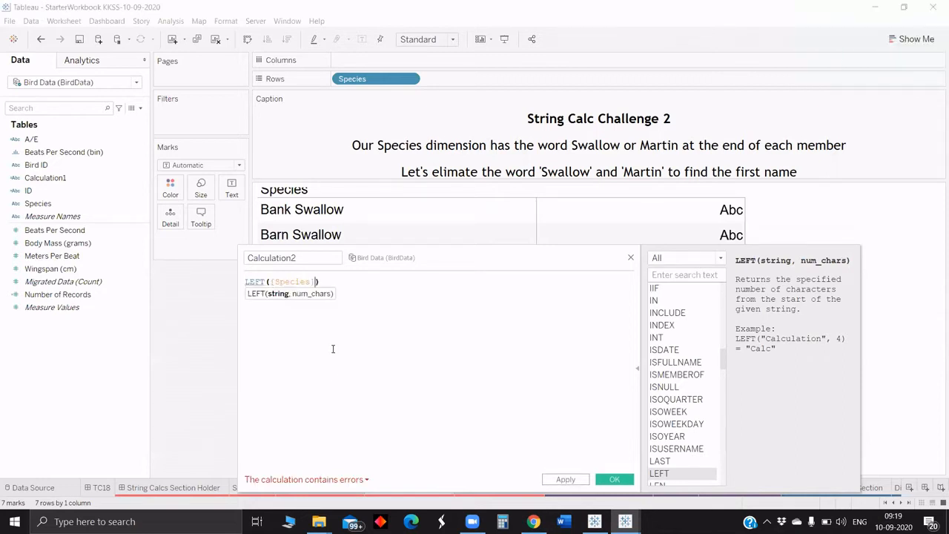
Nest a FIND function as LEFT's character count, searching Species for Swallow from start position 1
text(,fi)
text(r)
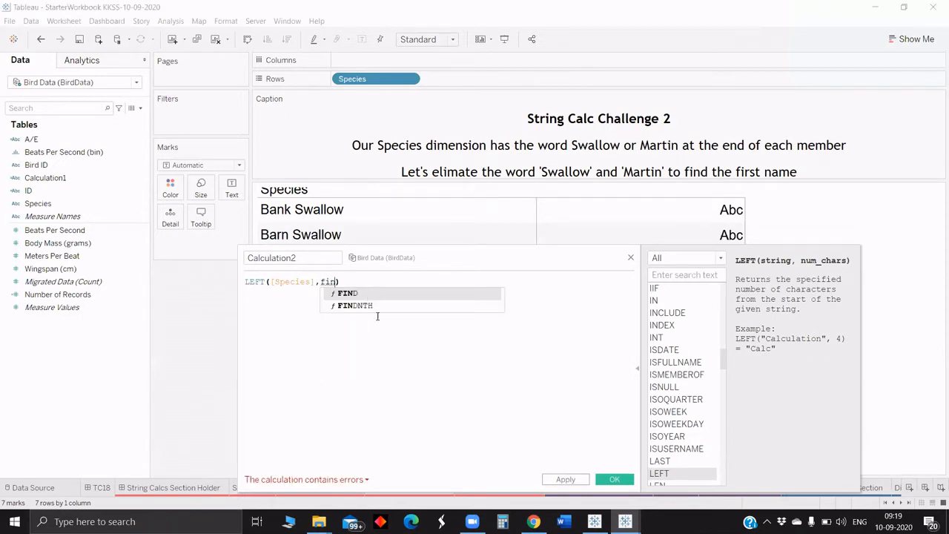
key(Return)
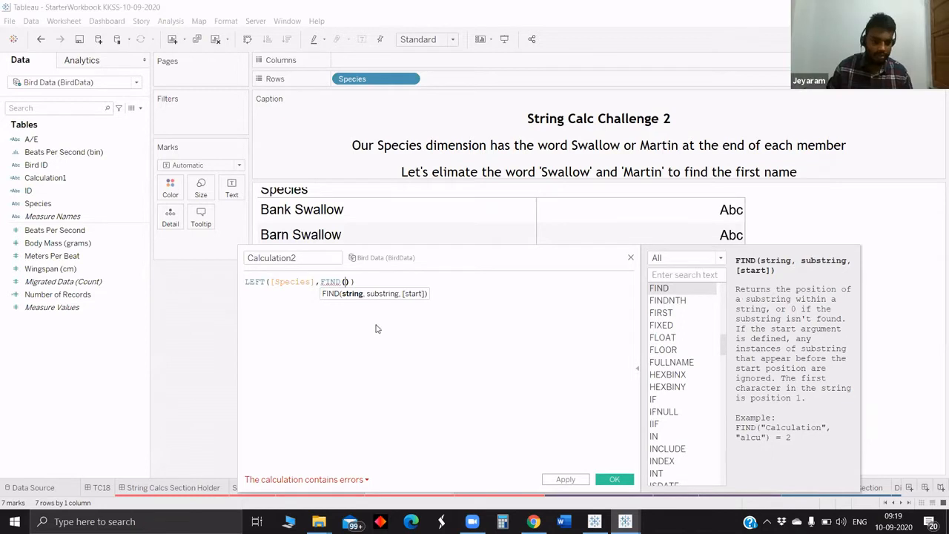
text(spec)
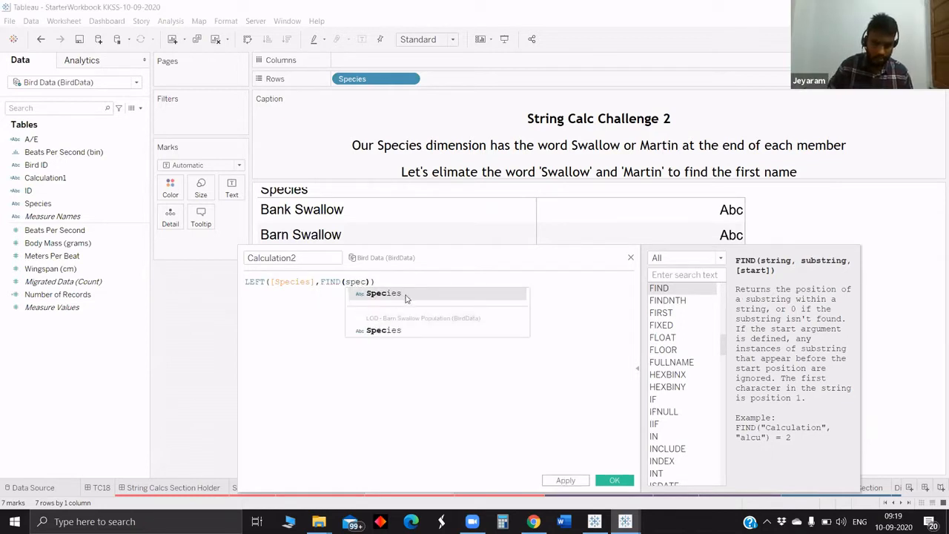
click(405, 294)
text(,)
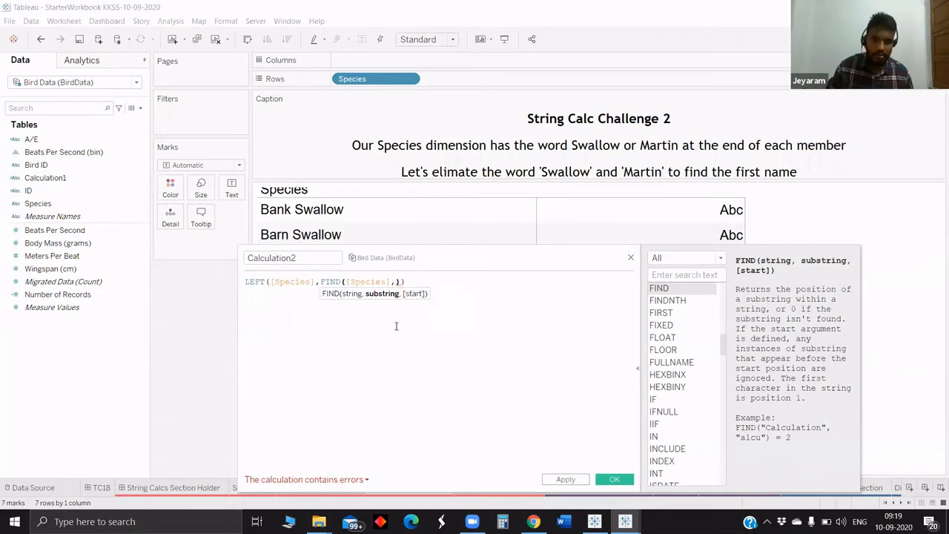
text(S)
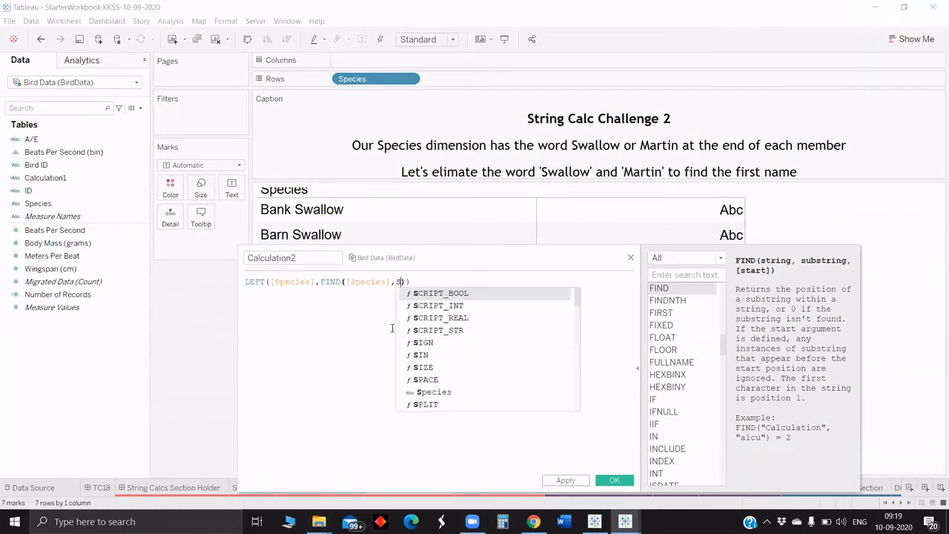
text(wallo)
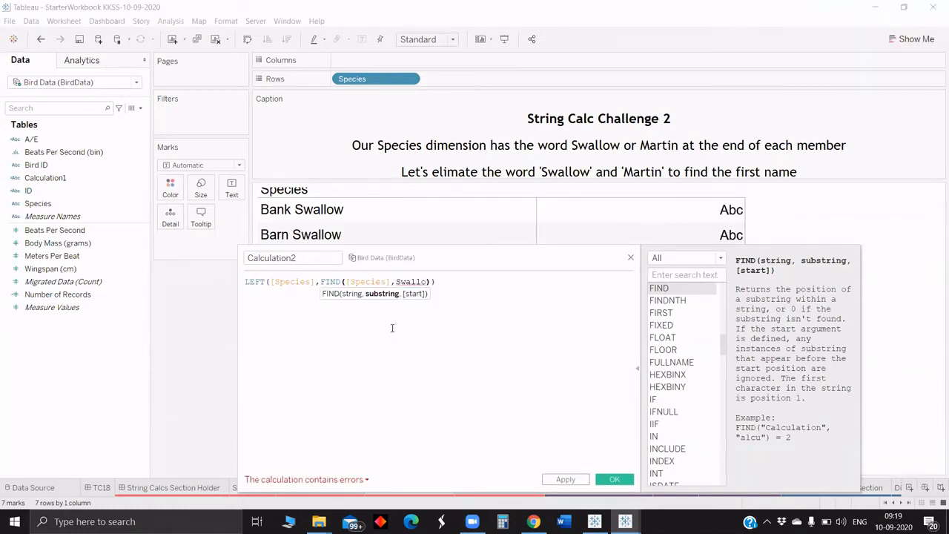
text(w,)
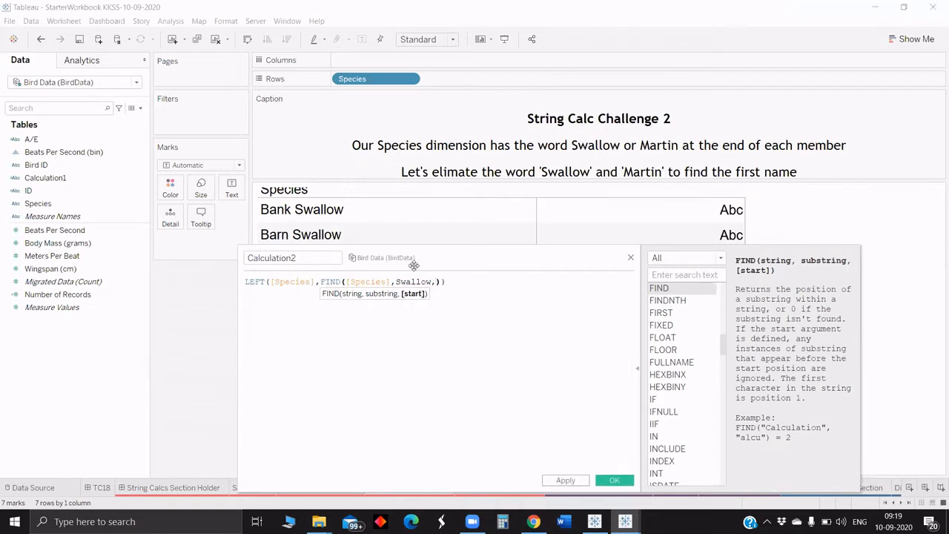
drag(427, 267, 424, 273)
drag(424, 273, 422, 277)
text(1)
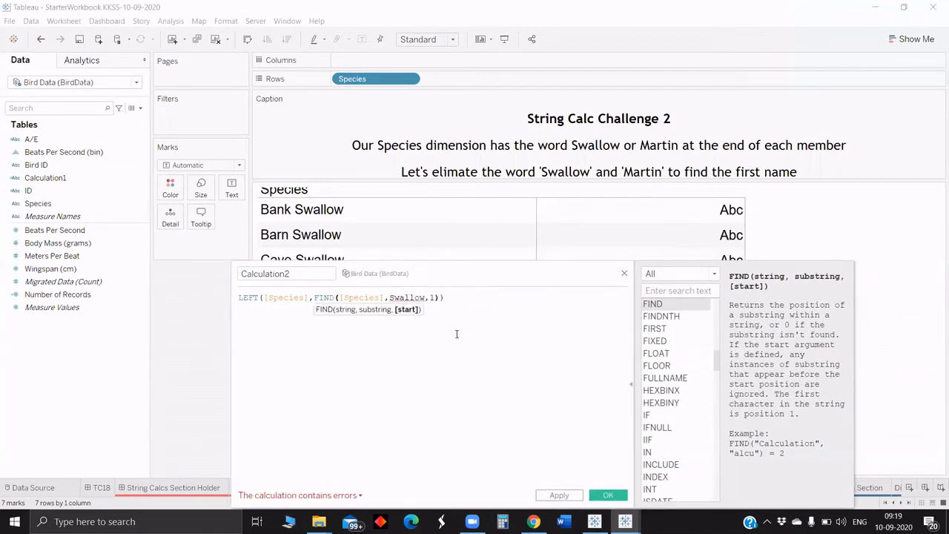
Check the formula's error details and enclose Swallow in double quotes within the FIND function
click(300, 496)
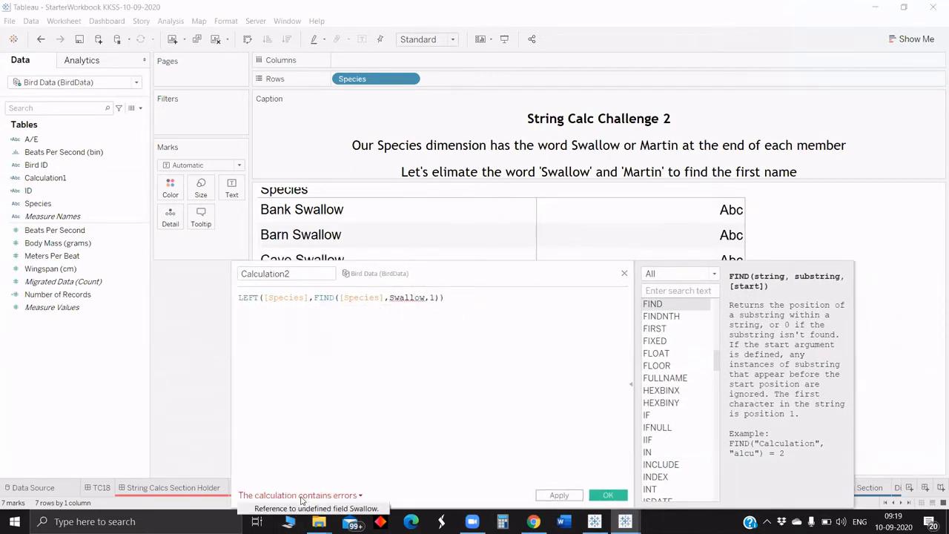
click(381, 372)
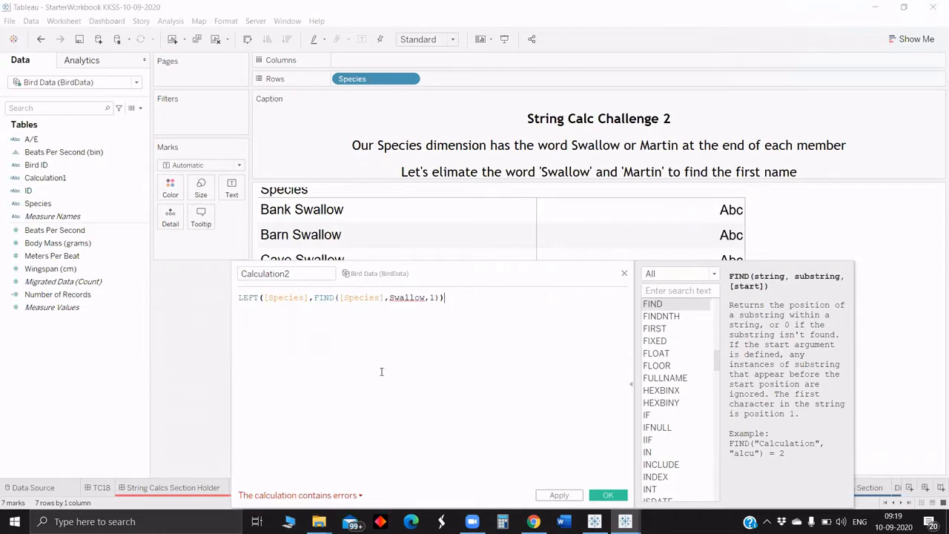
click(391, 299)
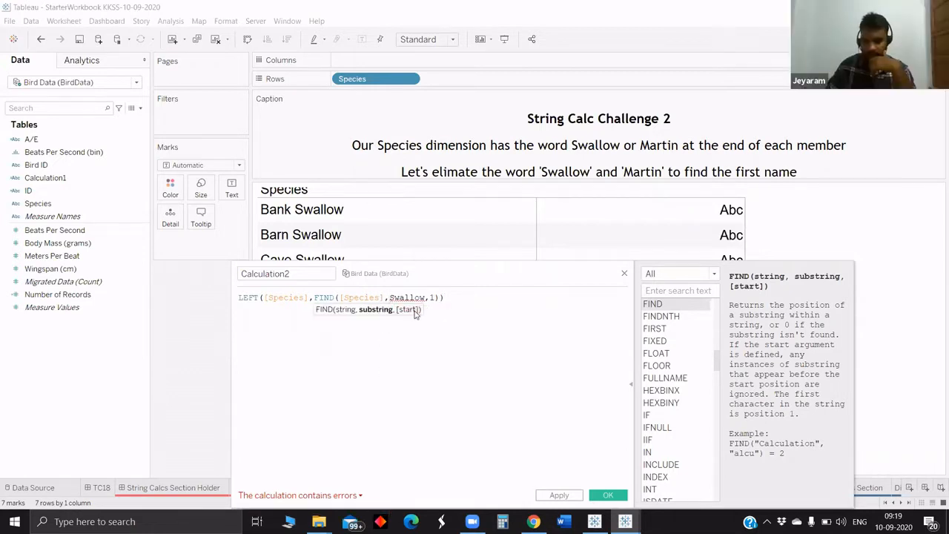
text(")
key(Right)
key(Right)
key(Right)
key(Right)
key(Right)
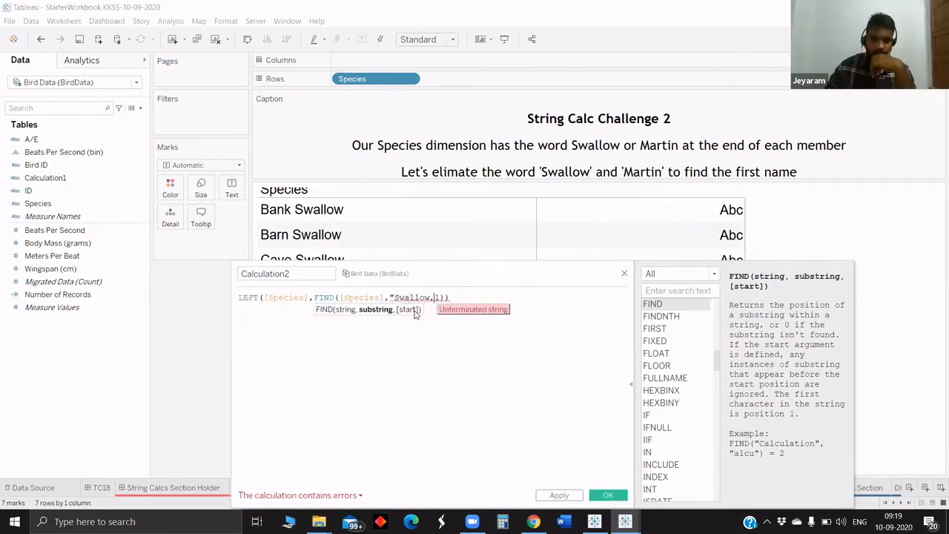
key(Left)
text(")
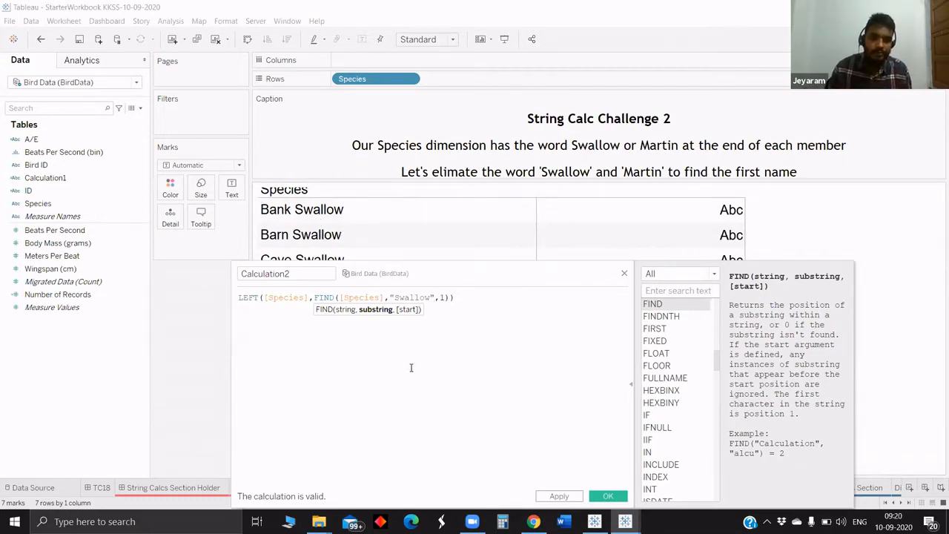
click(465, 342)
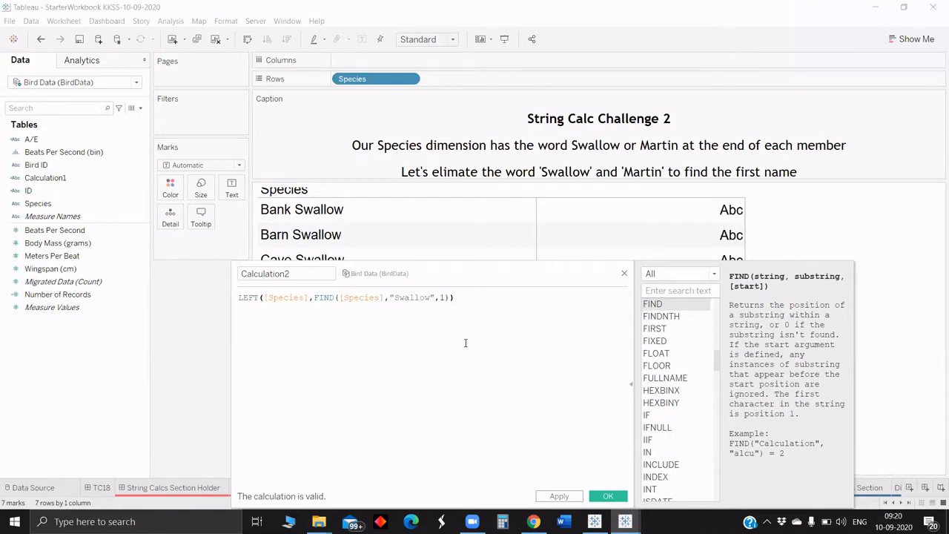
Insert a line above the LEFT expression and start it with IF and the CONTAINS function
click(238, 298)
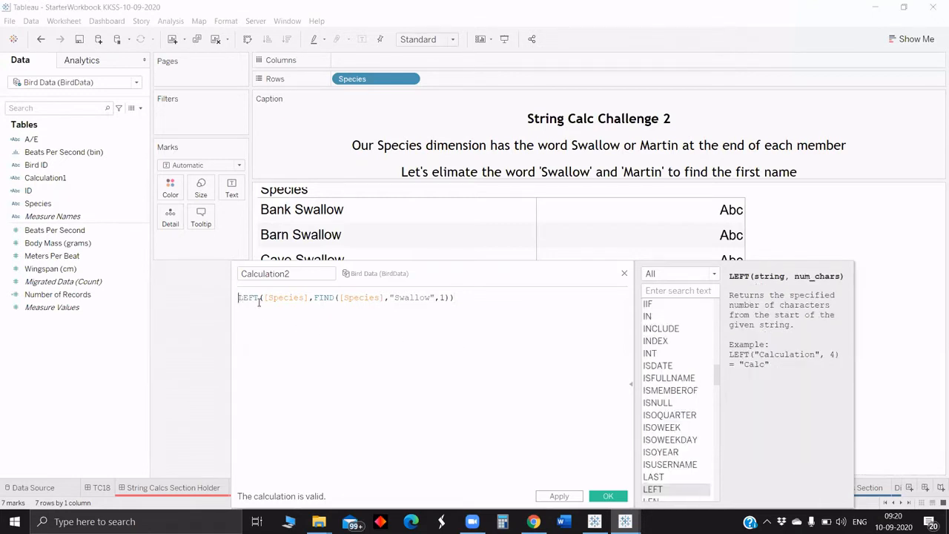
key(Return)
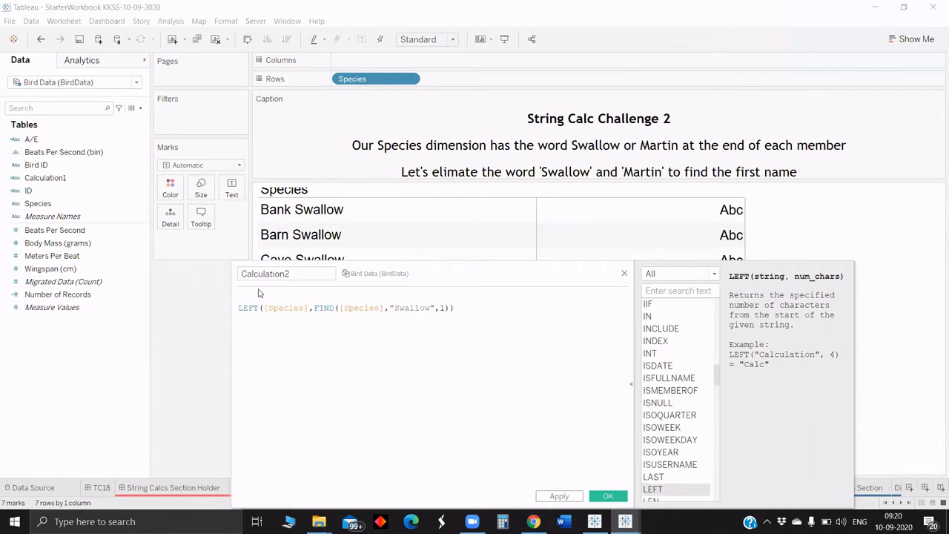
click(249, 294)
text(IF)
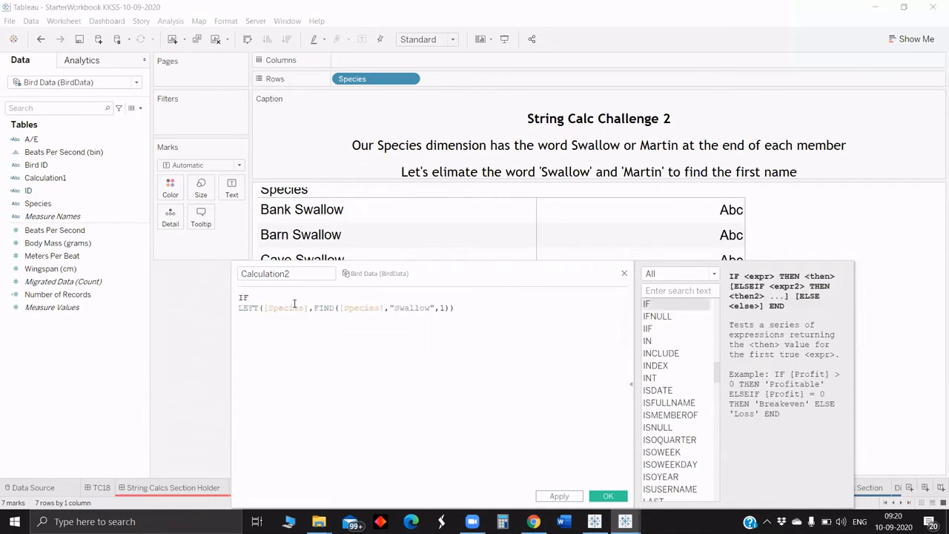
text( con)
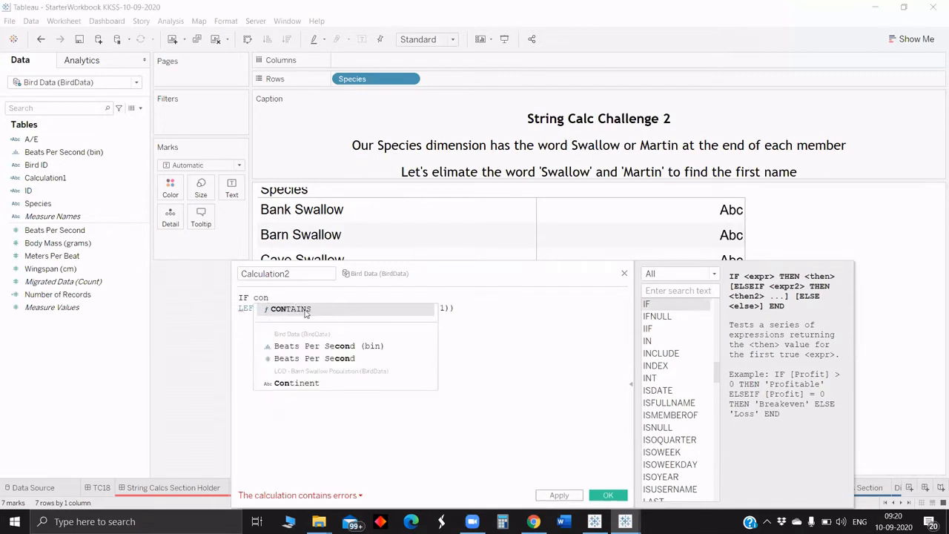
click(305, 309)
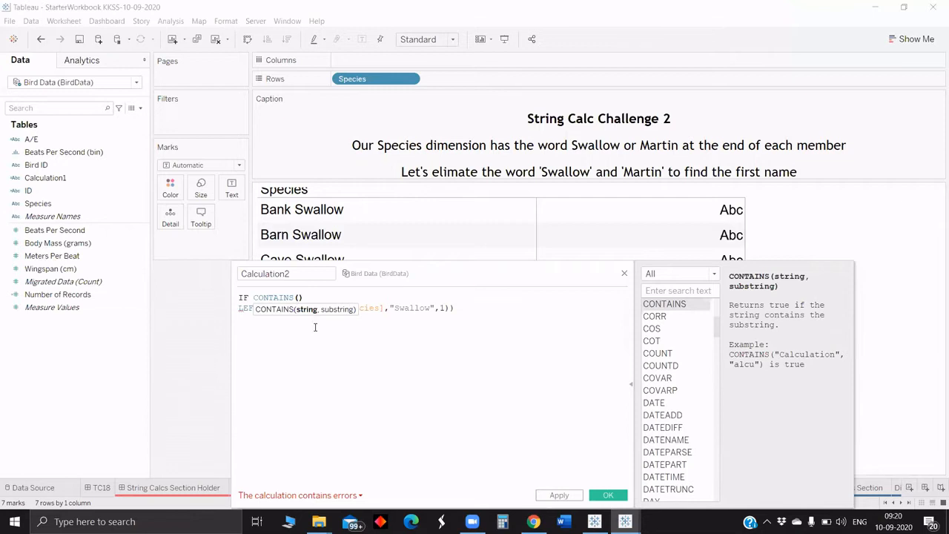
Have CONTAINS look for Swallow in the Species field, compare it with = true, and add a line below
text(spe)
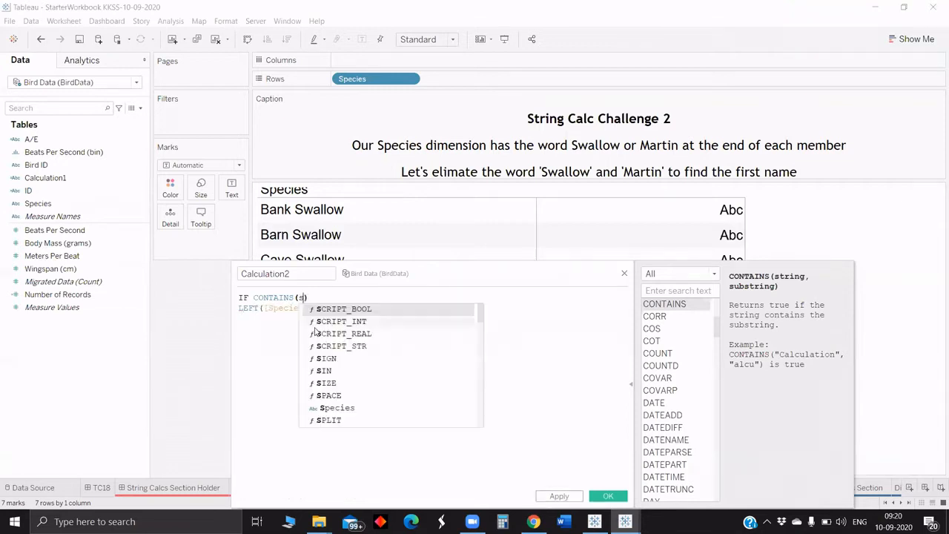
click(343, 311)
text(,)
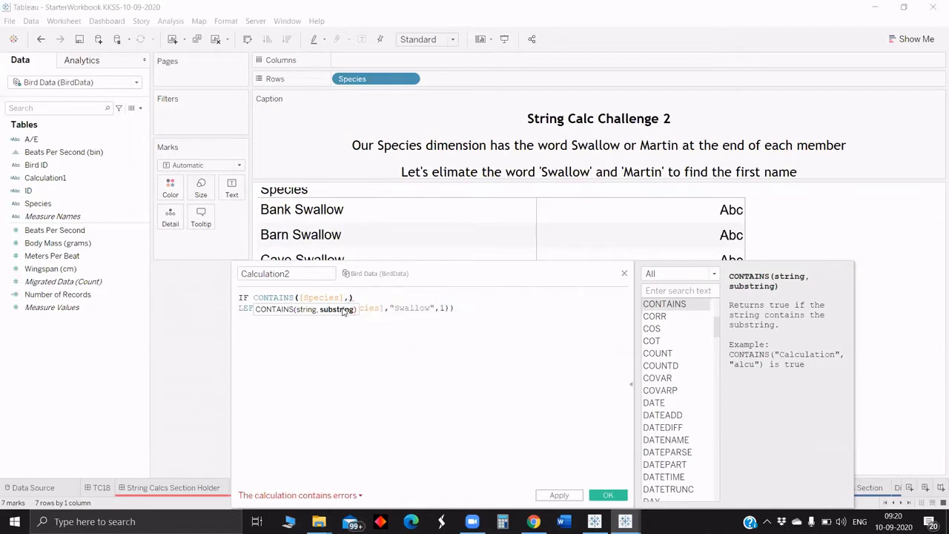
text("Swallow)
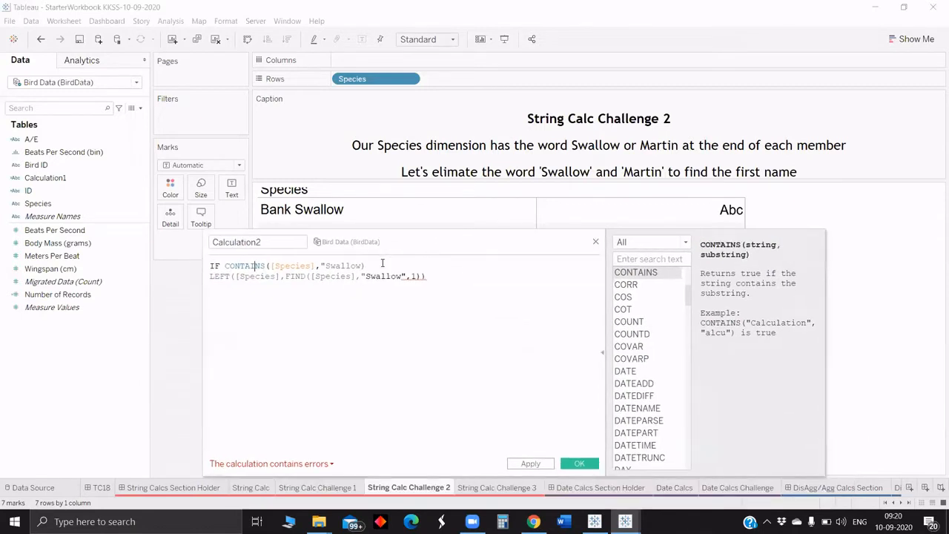
click(382, 263)
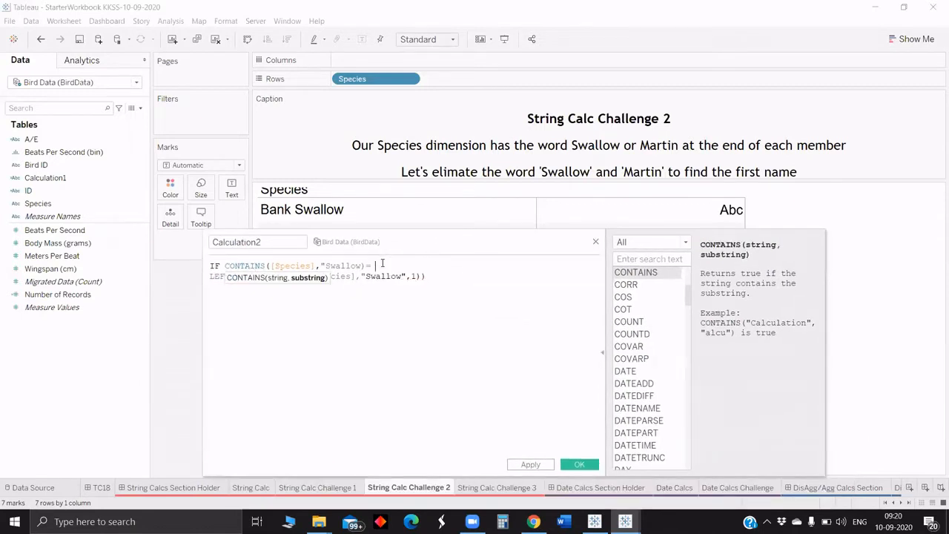
text(= true)
key(Return)
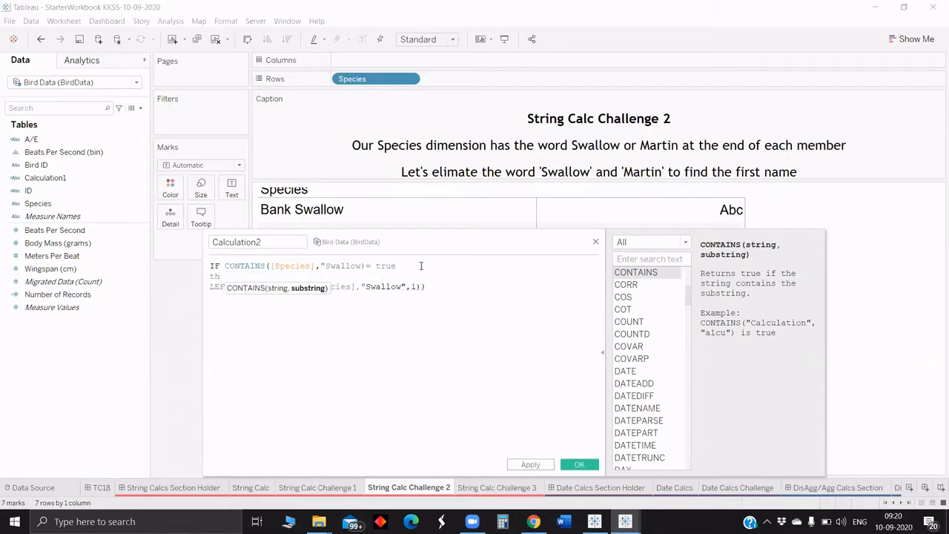
text(th)
key(Return)
key(BackSpace)
key(BackSpace)
text(en)
key(BackSpace)
key(BackSpace)
key(BackSpace)
key(BackSpace)
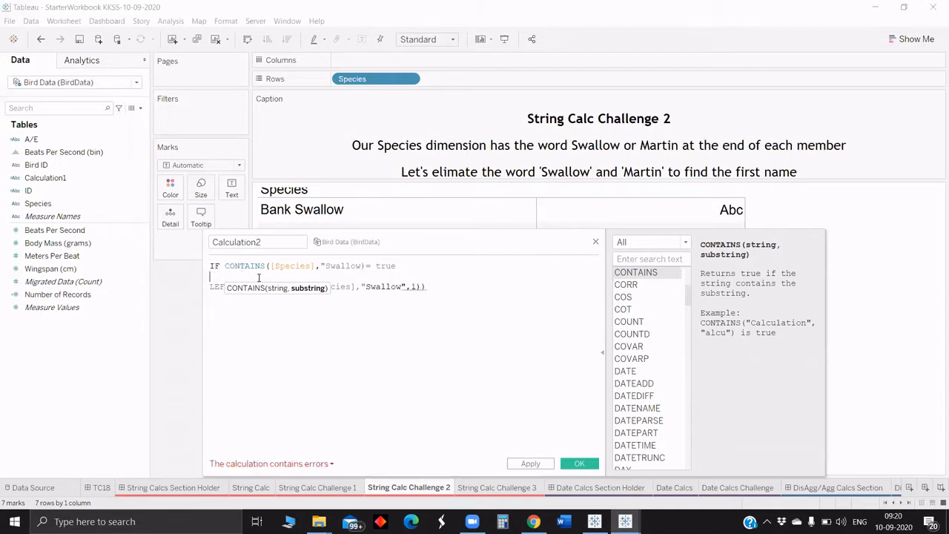
Enclose the whole CONTAINS = true condition in parentheses and add the missing closing quote after Swallow
key(Up)
key(Right)
key(Right)
key(Right)
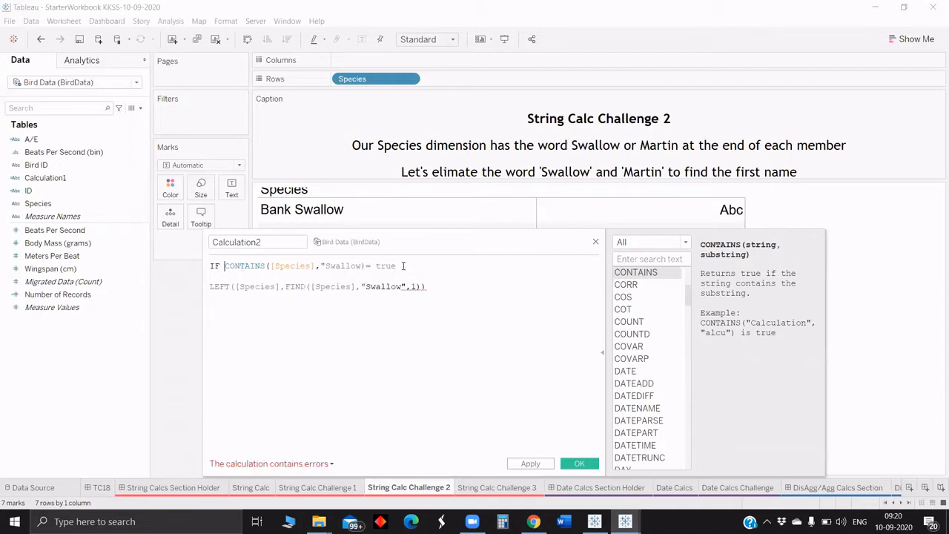
text(()
click(403, 265)
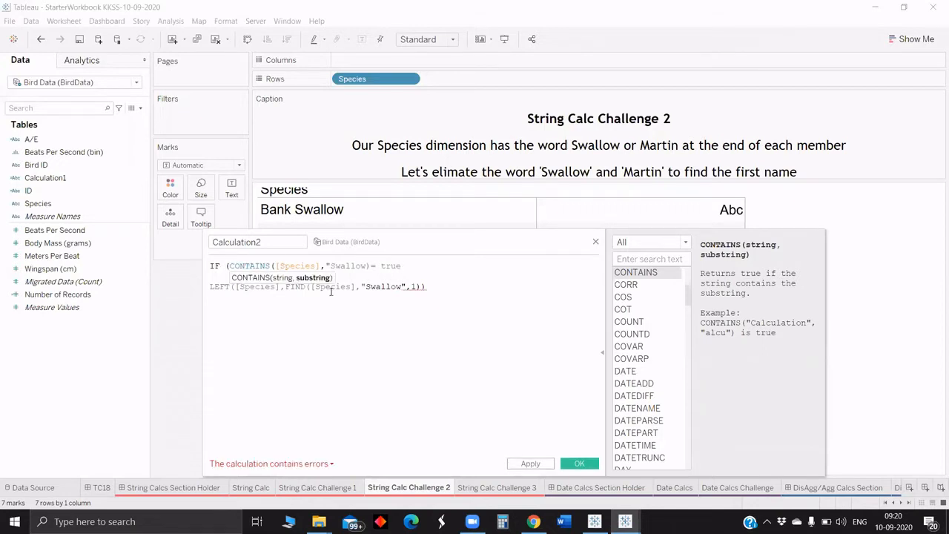
text())
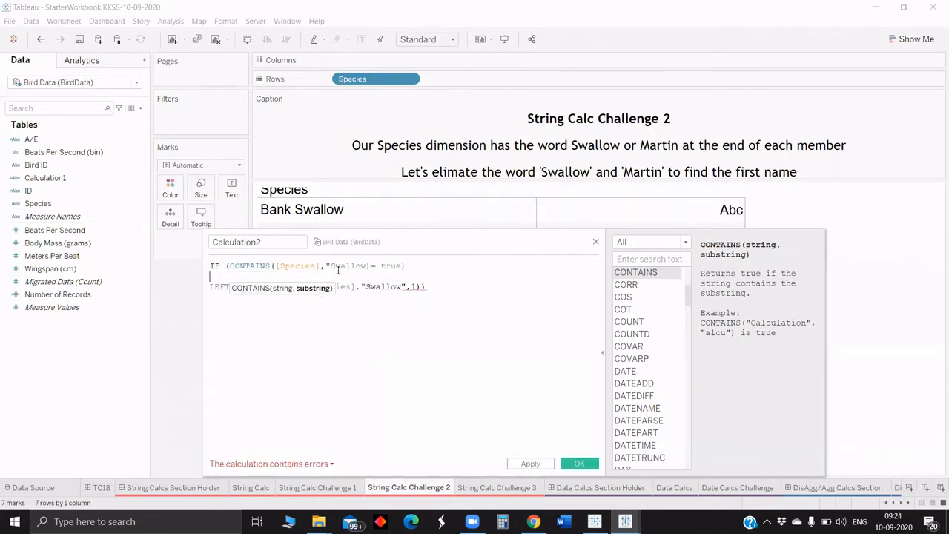
click(367, 266)
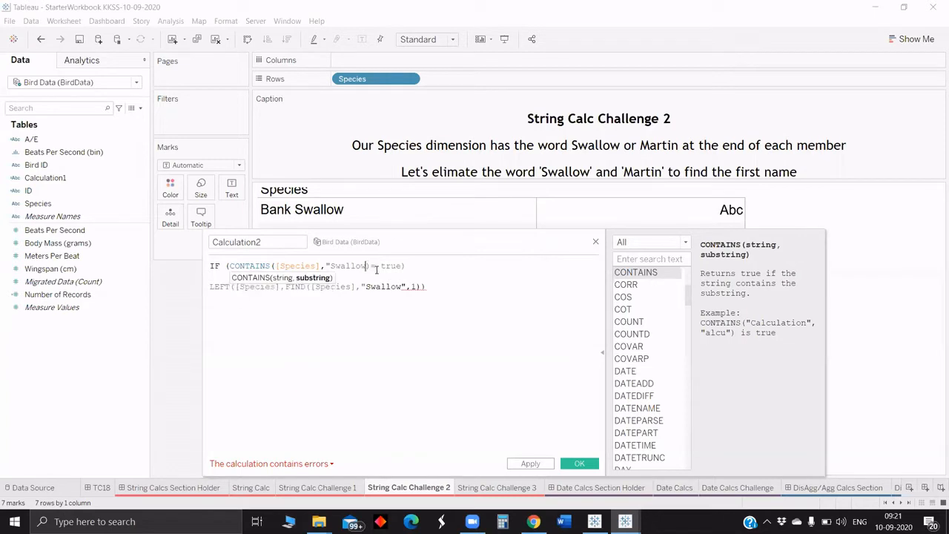
text(")
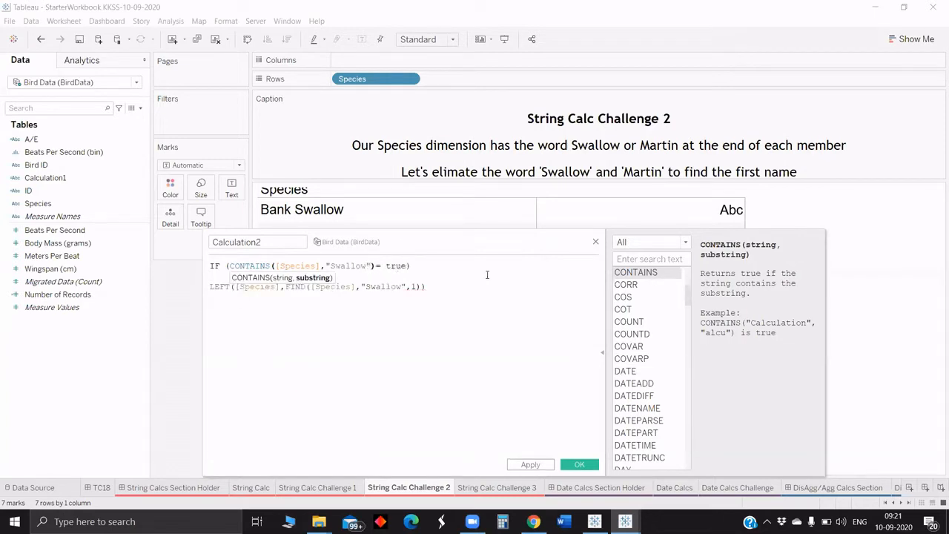
Insert THEN on its own line between the CONTAINS condition and the LEFT expression
click(436, 262)
key(Return)
text(th)
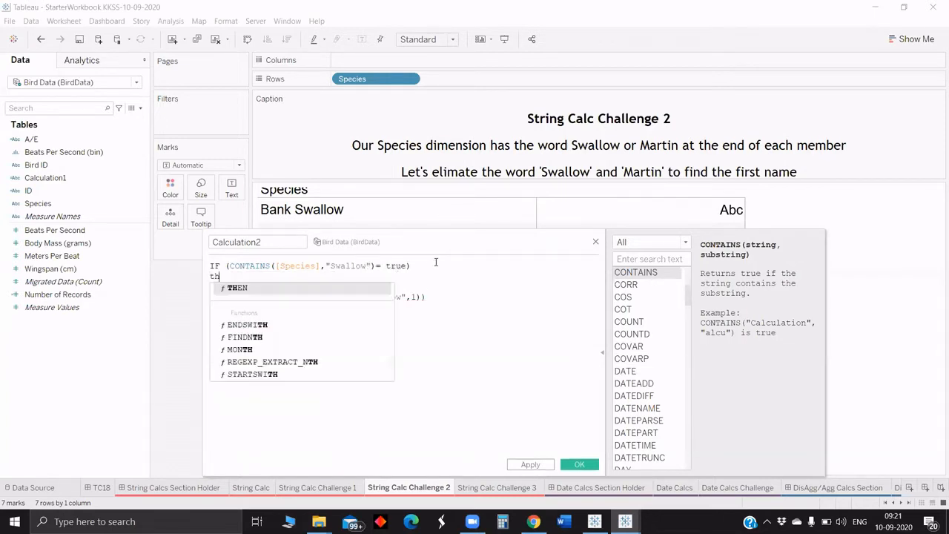
key(Delete)
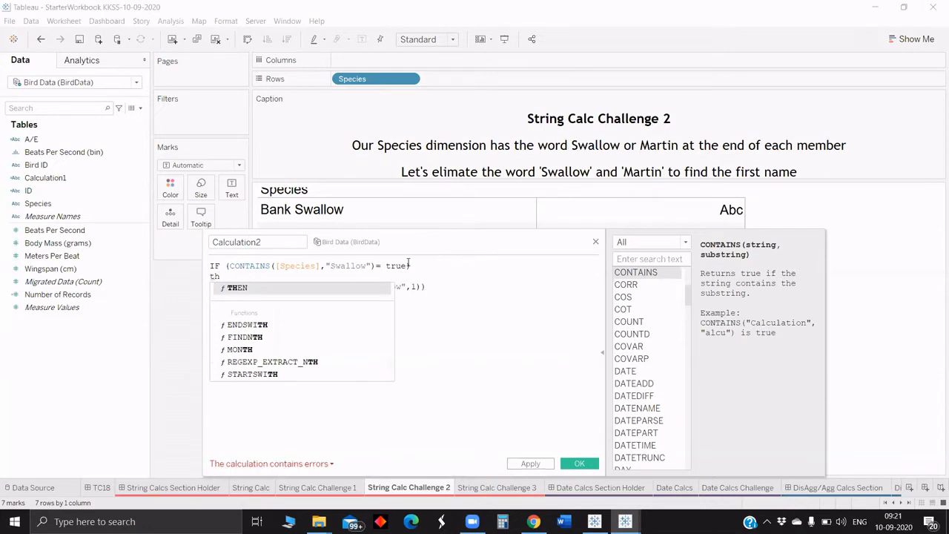
click(269, 292)
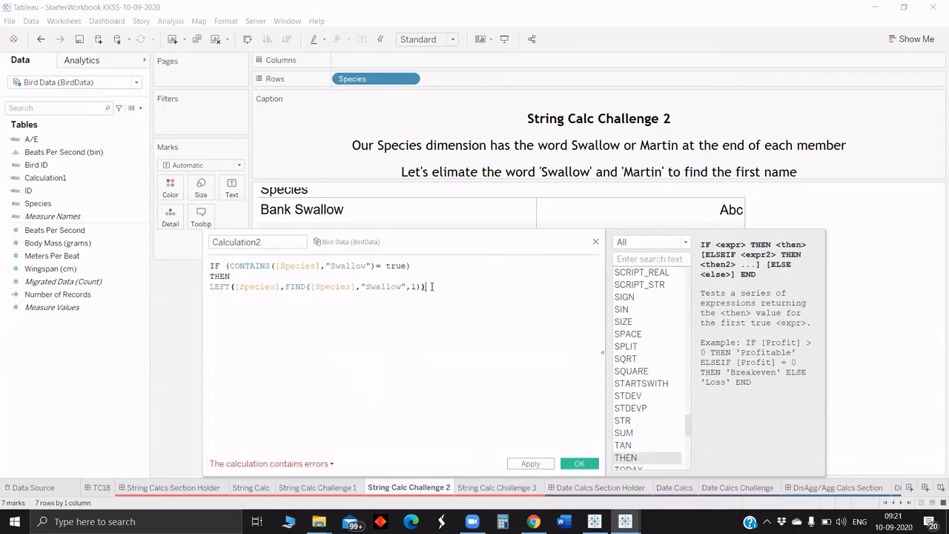
Remove the last closing parenthesis from the LEFT expression and add ELSE on a new line below it
key(BackSpace)
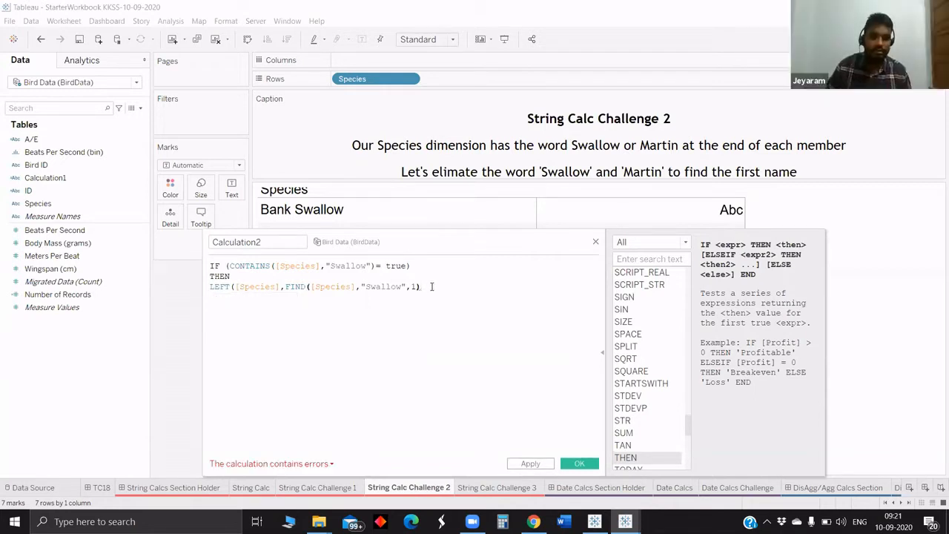
key(Return)
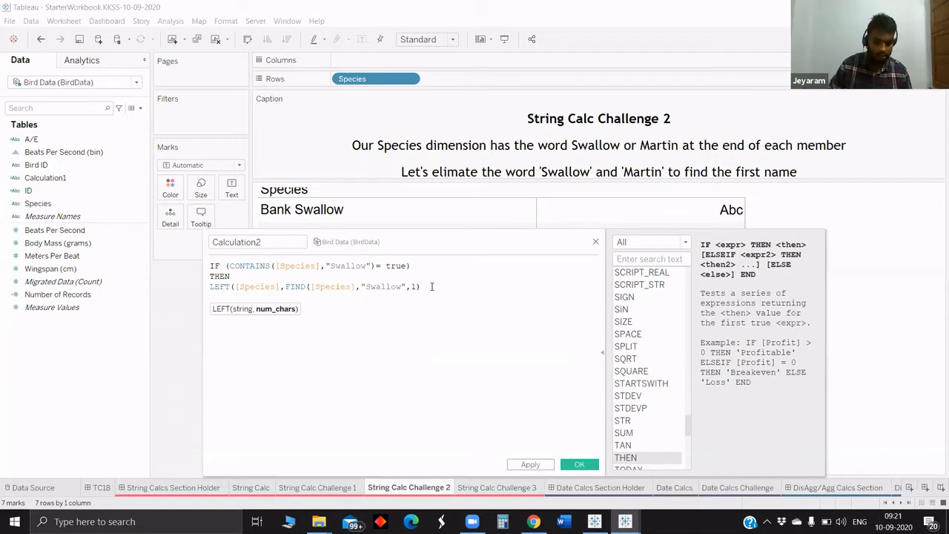
text(el)
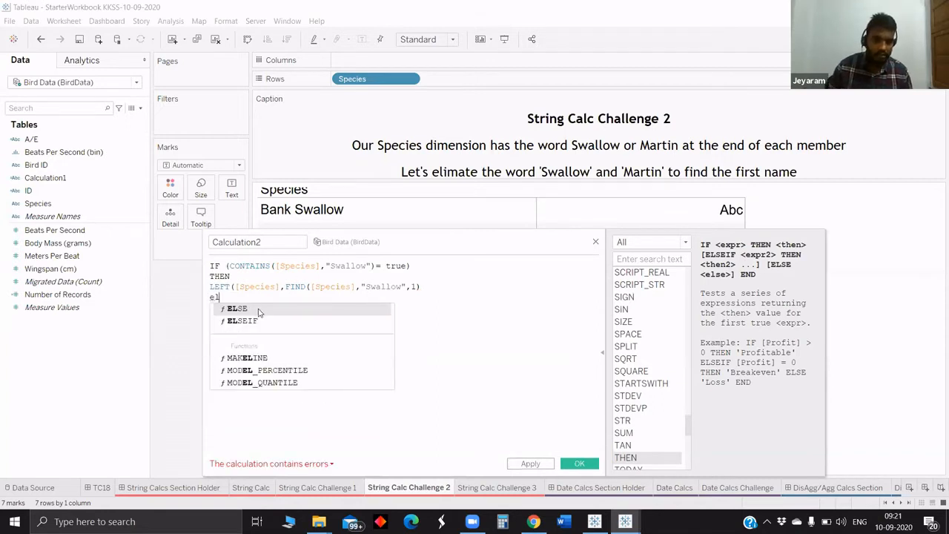
double_click(261, 310)
Copy the LEFT expression onto a new line below ELSE and replace Swallow with Martin in the copy
triple_click(245, 287)
key(ctrl+c)
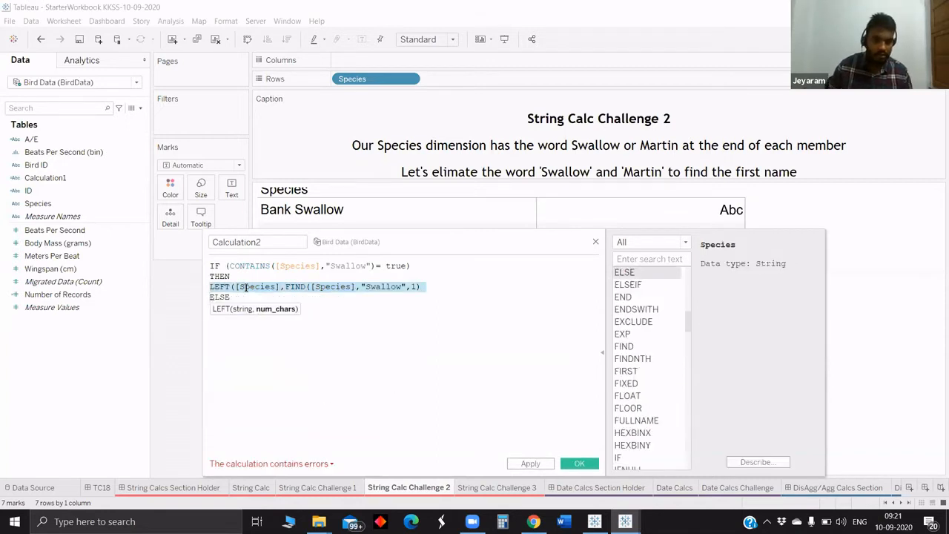
click(246, 314)
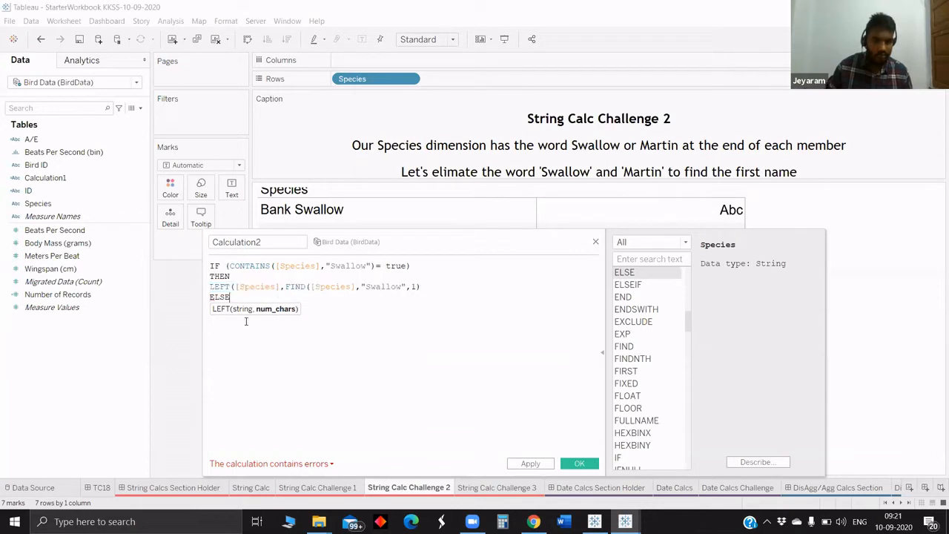
key(Return)
key(ctrl+v)
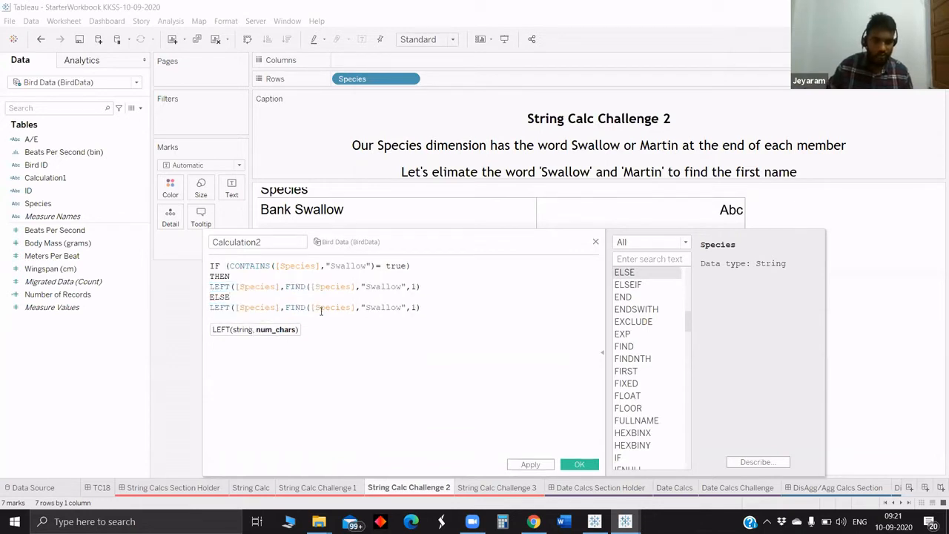
mouse_move(369, 308)
mouse_down()
mouse_move(389, 307)
mouse_move(378, 307)
mouse_up()
double_click(397, 308)
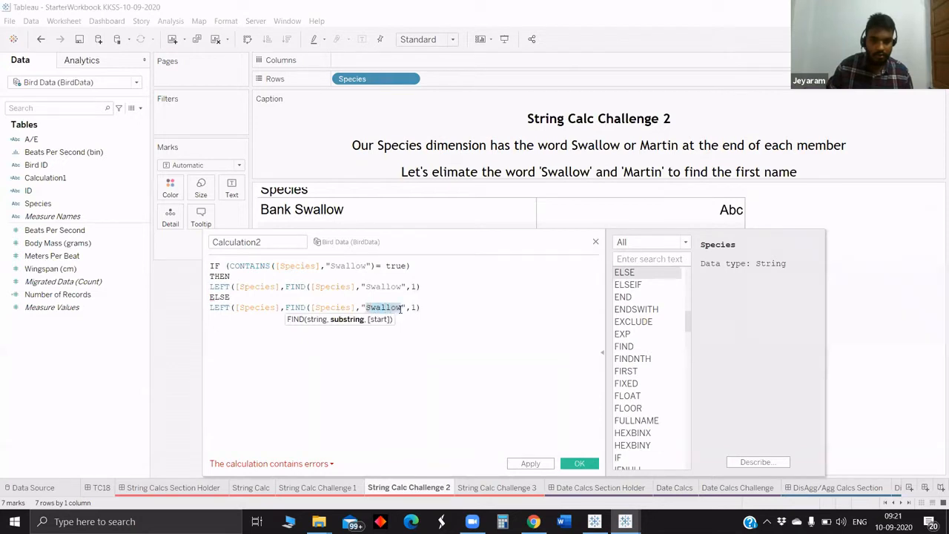
text(Mar)
text(tin)
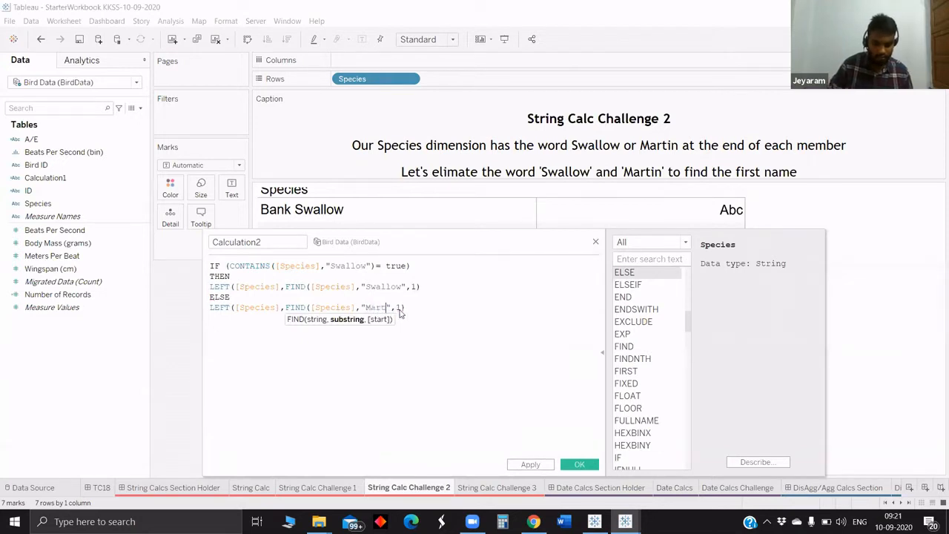
Add the END keyword after the Martin expression to close the IF statement
click(428, 312)
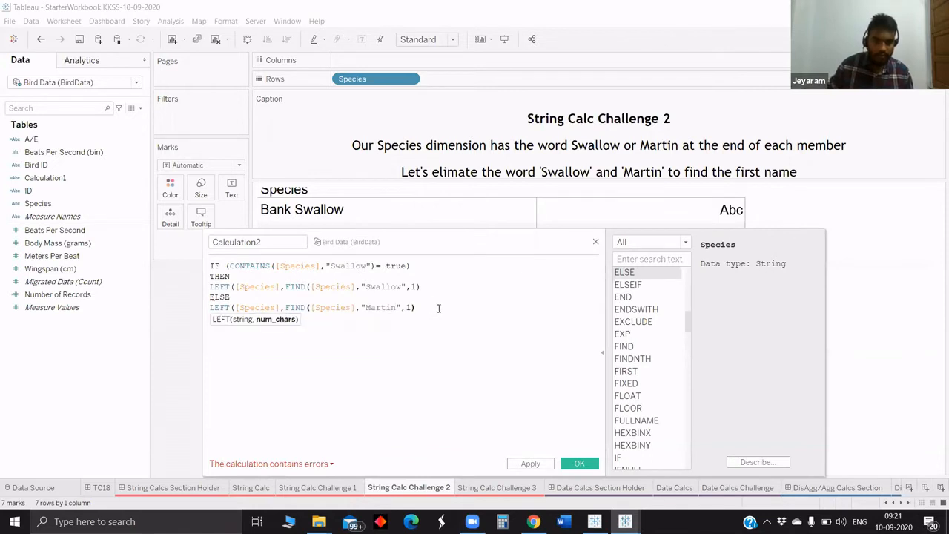
text(en)
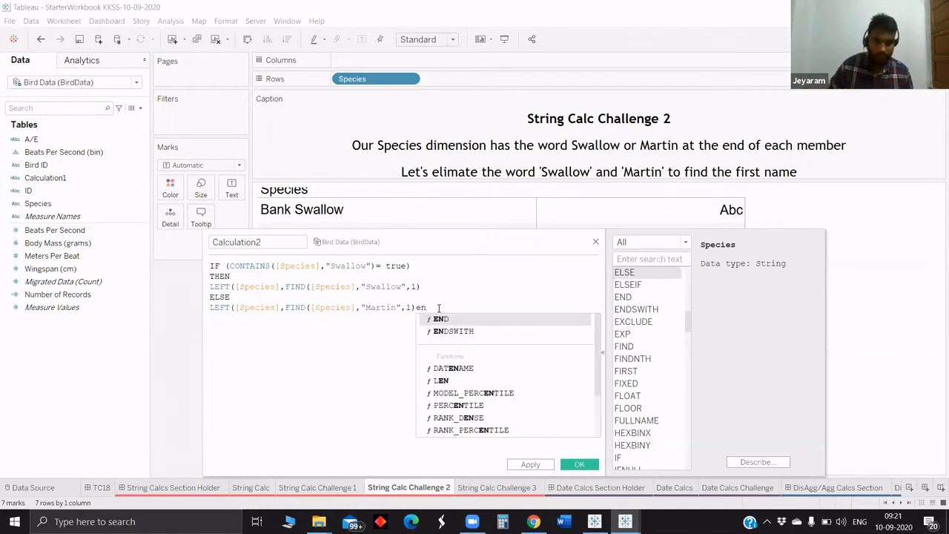
key(Return)
key(Return)
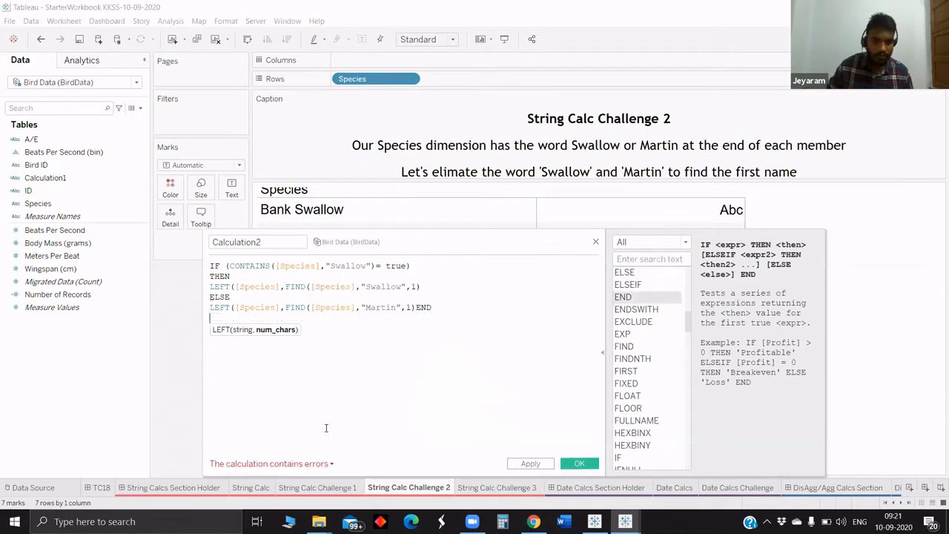
Check the formula's error details, add a closing parenthesis to both LEFT expressions, and put END on its own line
click(291, 463)
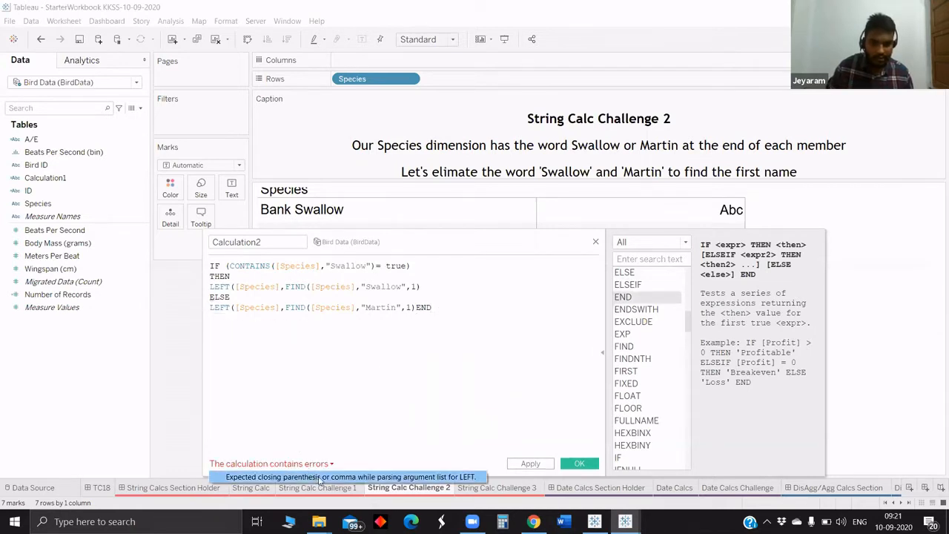
click(320, 478)
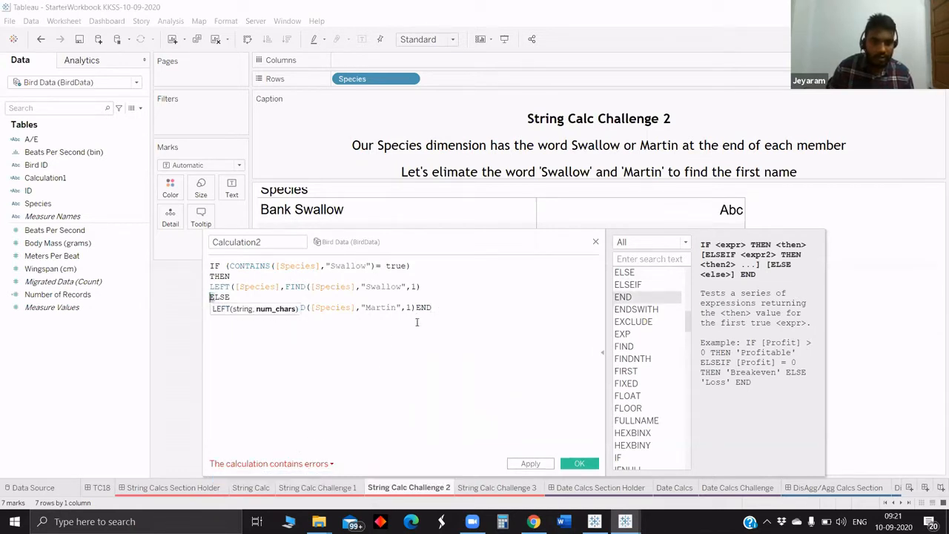
click(428, 290)
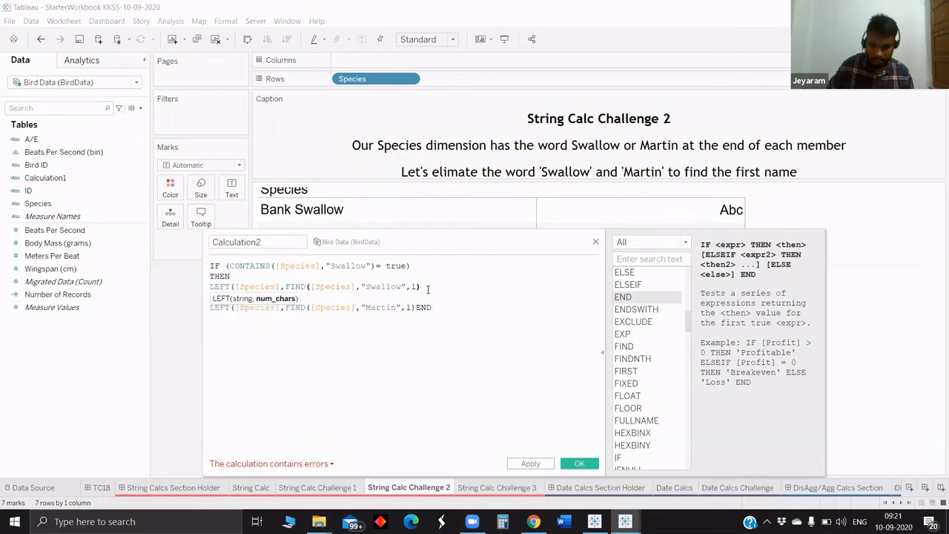
text())
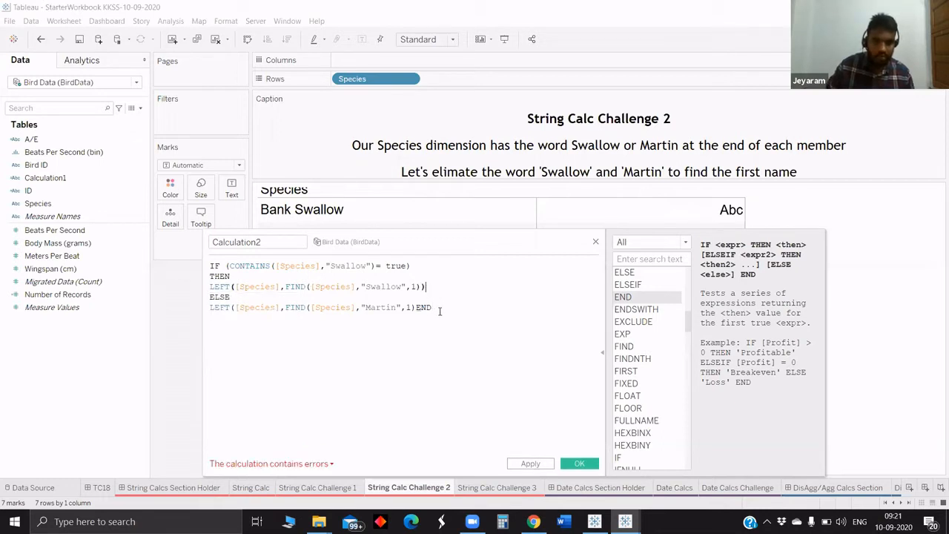
click(416, 308)
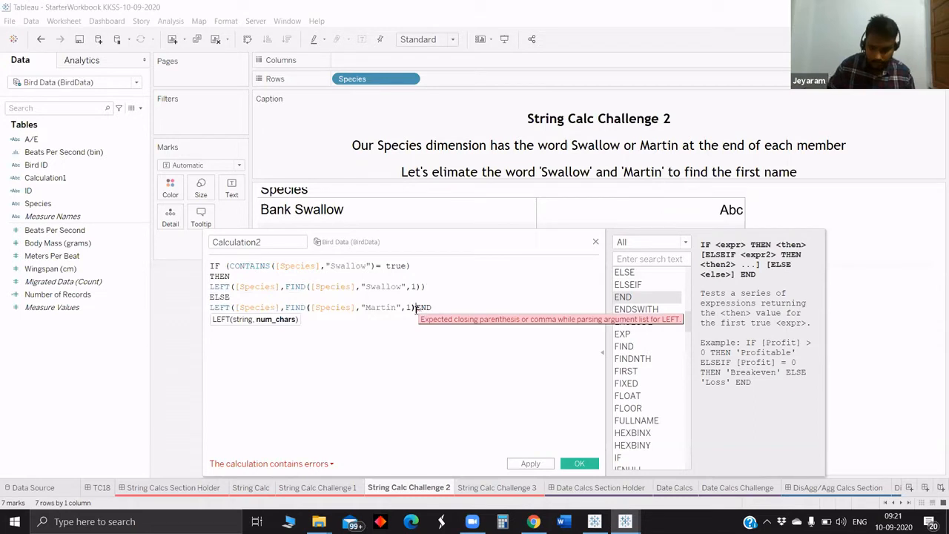
text())
key(Return)
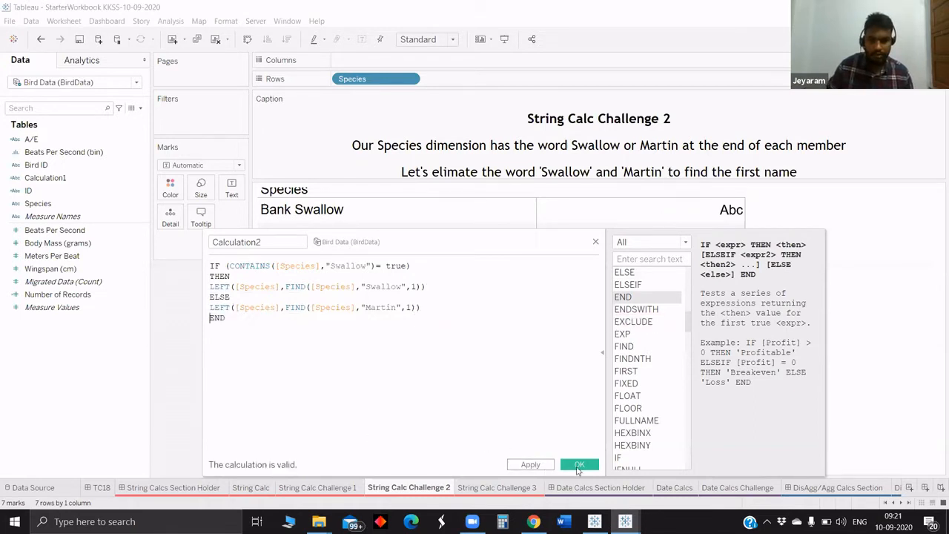
Save the calculated field and display Calculation2 as the text mark beside each species
click(585, 466)
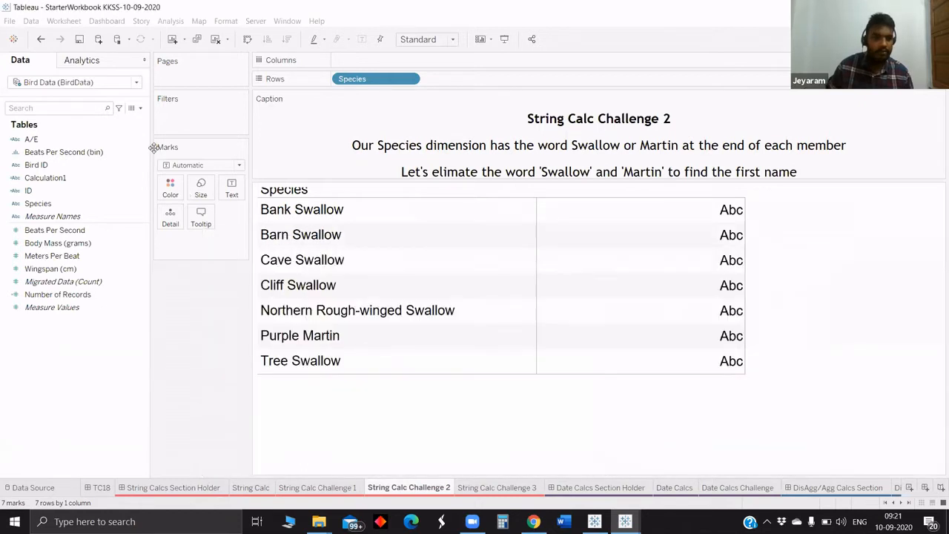
drag(73, 191, 237, 195)
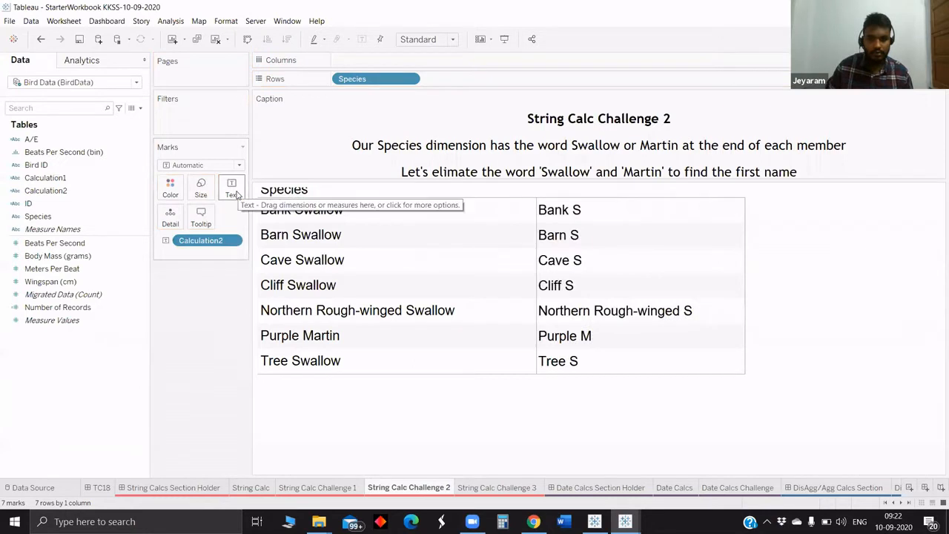
Edit Calculation2 to use 0 as the start argument in both FIND functions, and save it
right_click(63, 190)
click(101, 253)
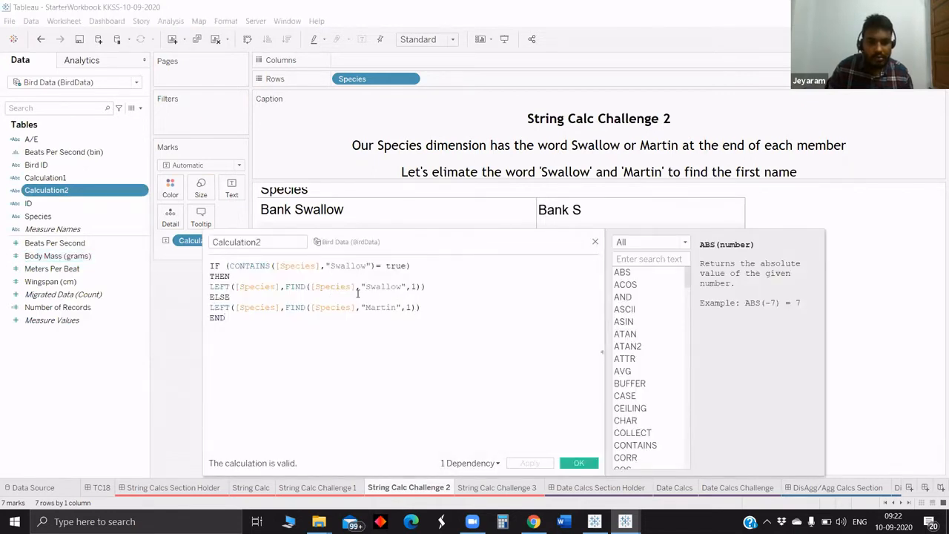
click(405, 286)
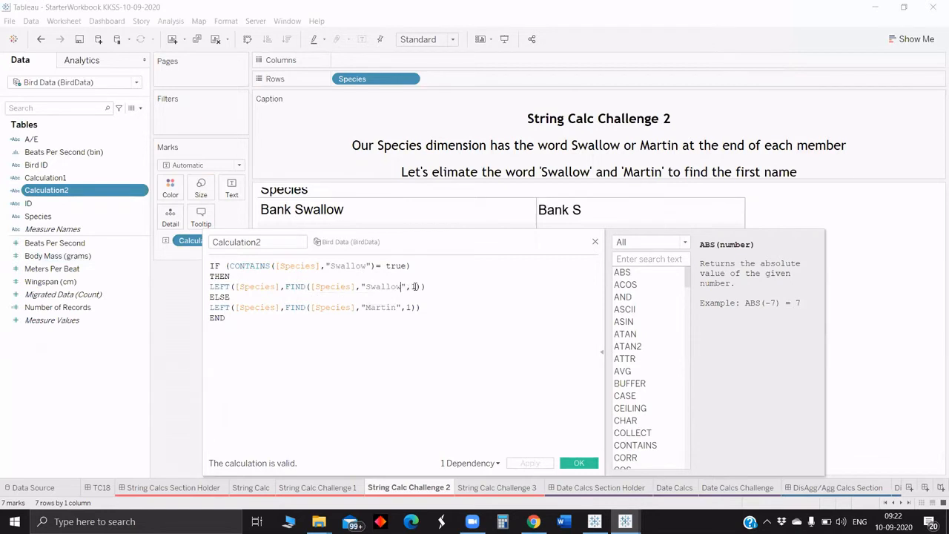
click(416, 287)
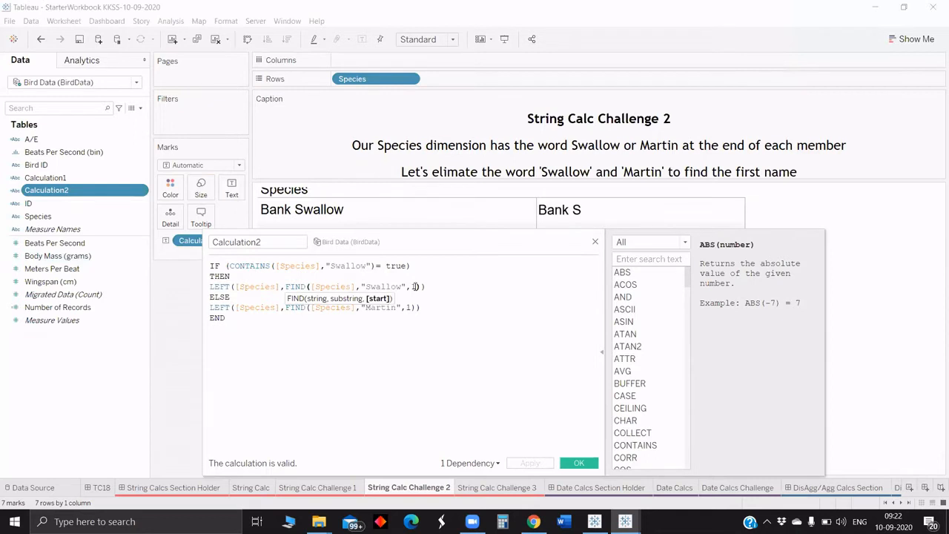
key(BackSpace)
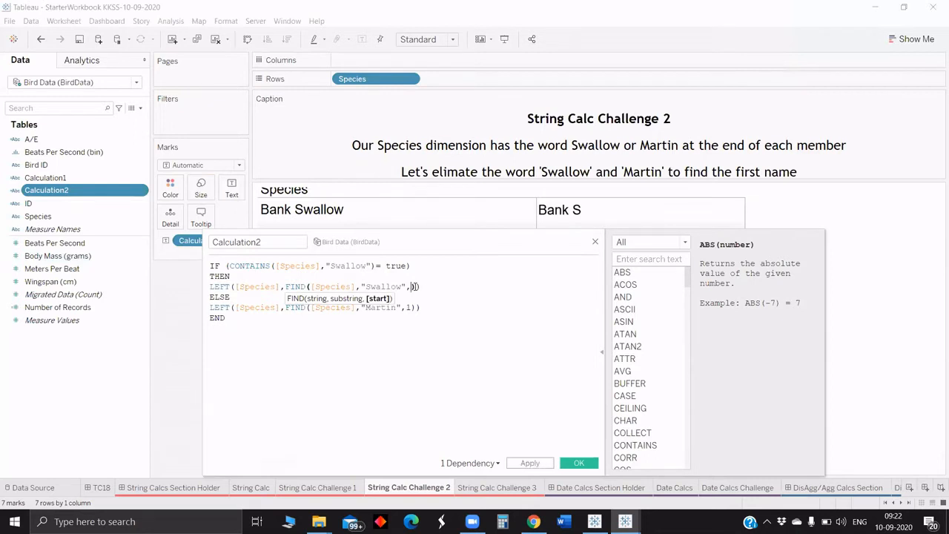
text(0)
click(407, 307)
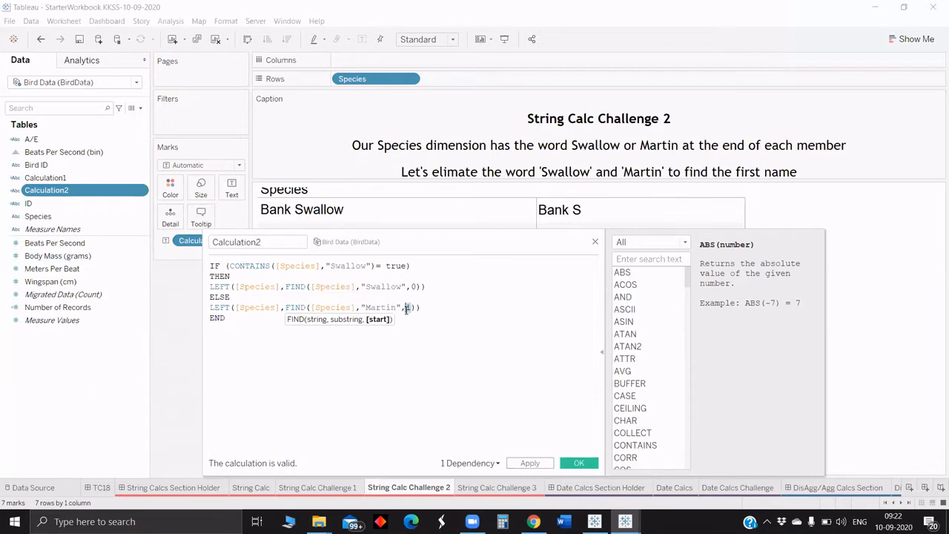
text(0)
click(578, 463)
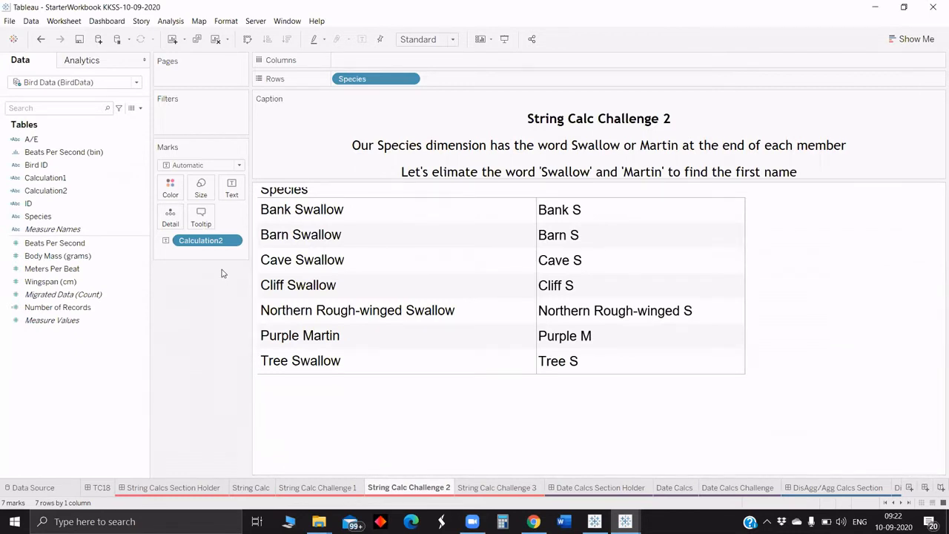
double_click(197, 241)
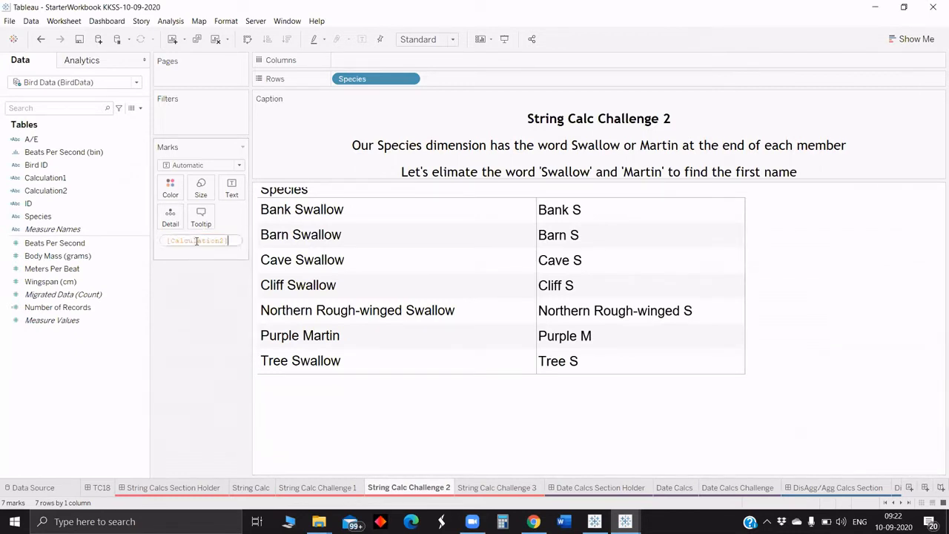
click(188, 306)
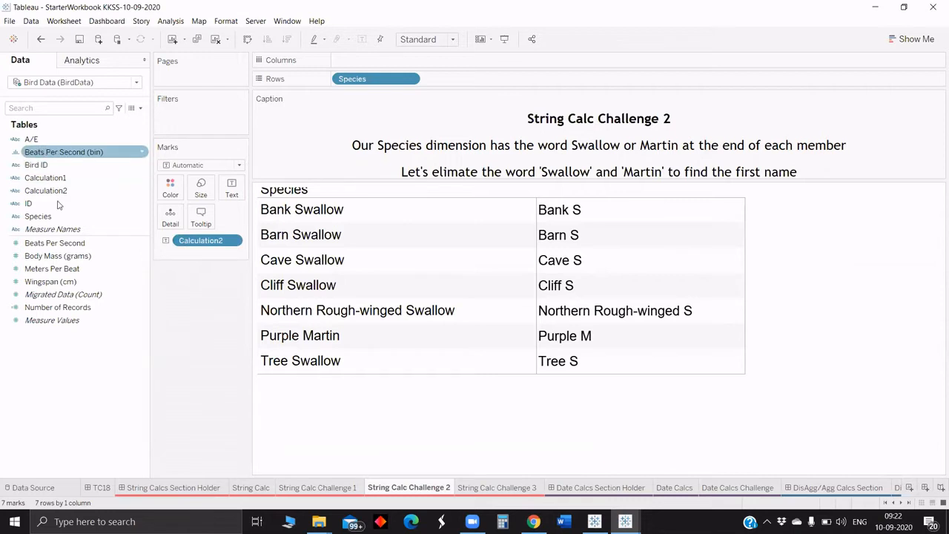
right_click(78, 180)
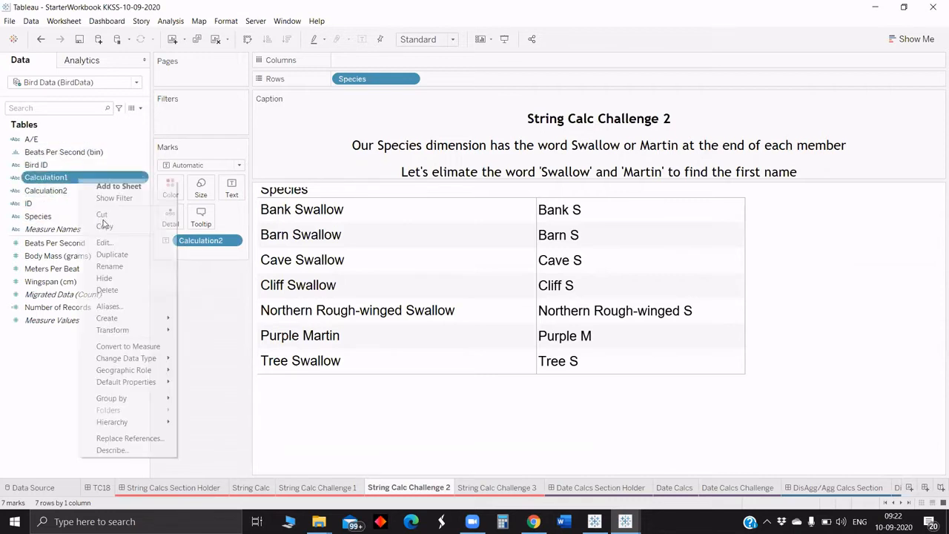
click(104, 243)
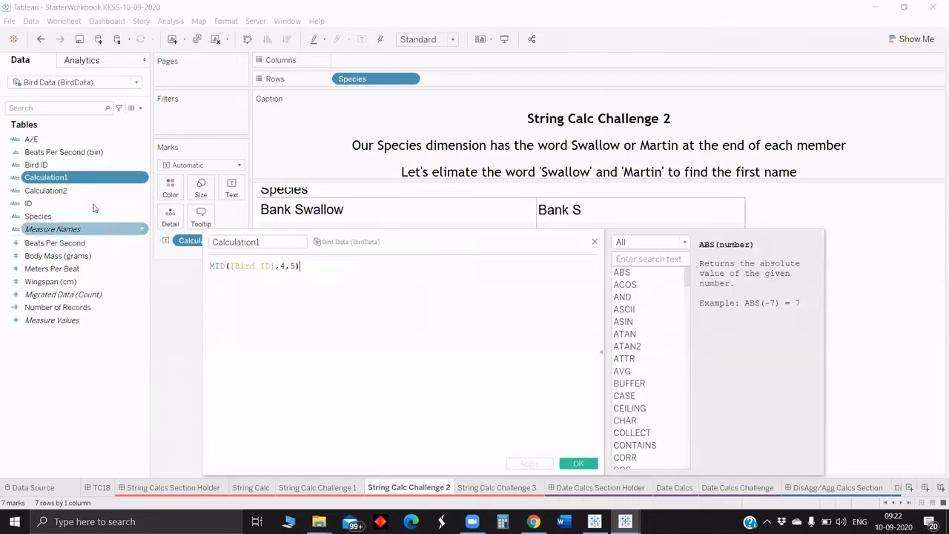
Edit Calculation2 so the Swallow expression wraps FIND in parentheses and subtracts 2 from its result inside LEFT
right_click(77, 192)
click(104, 254)
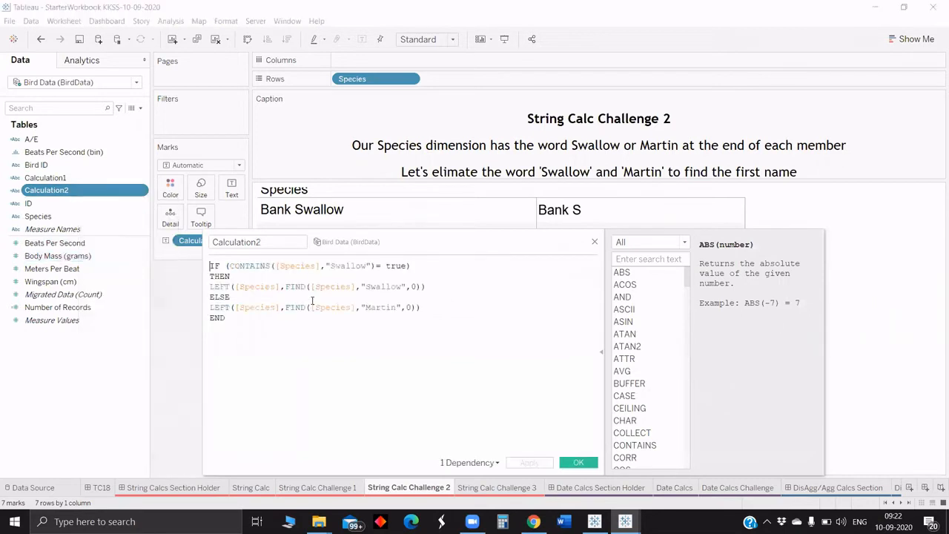
click(222, 288)
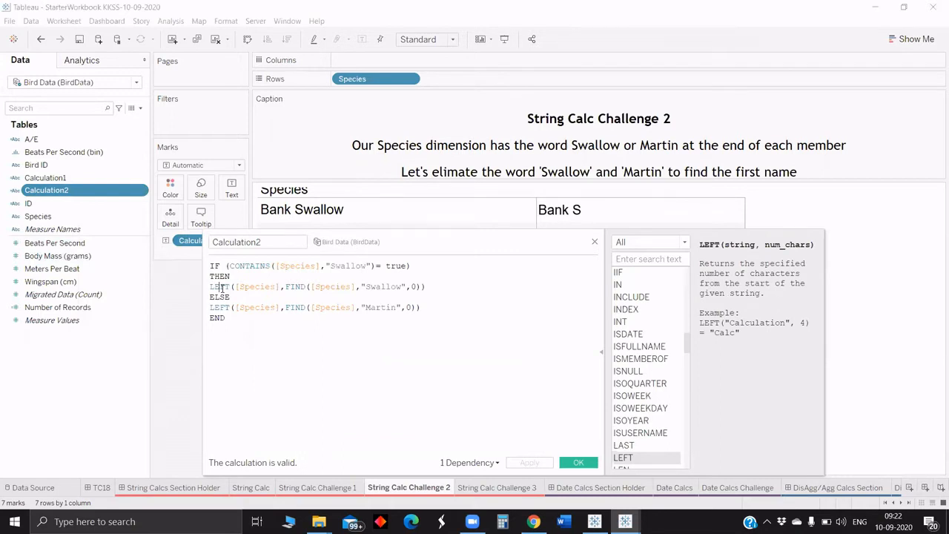
click(288, 287)
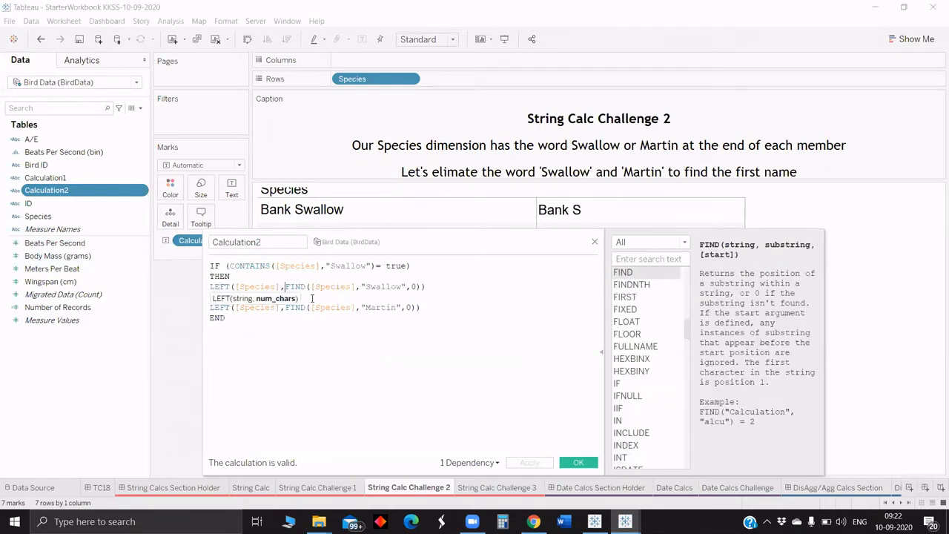
text(()
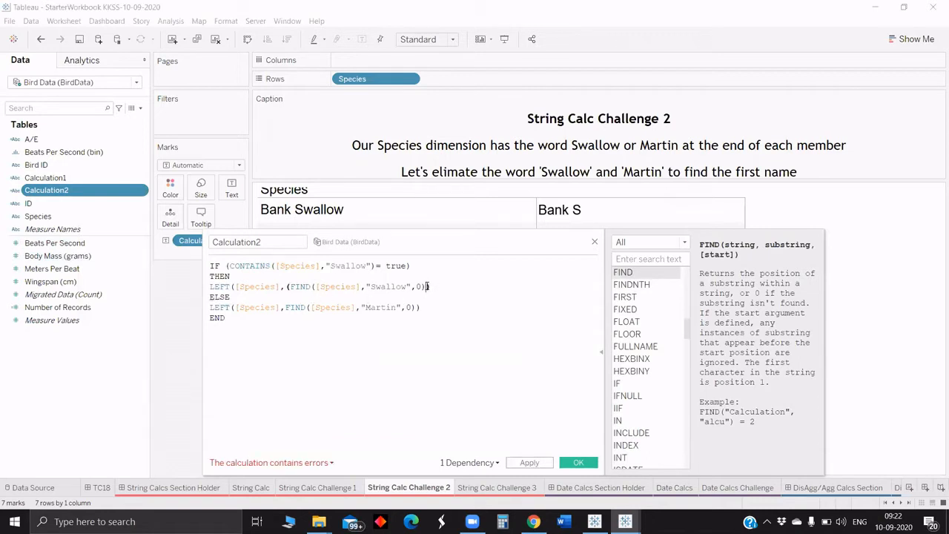
text(-1))
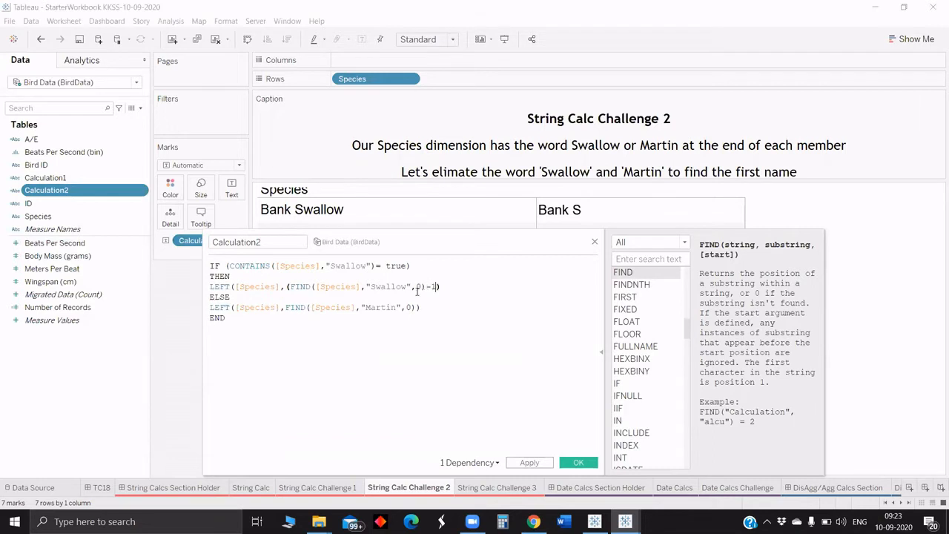
text())
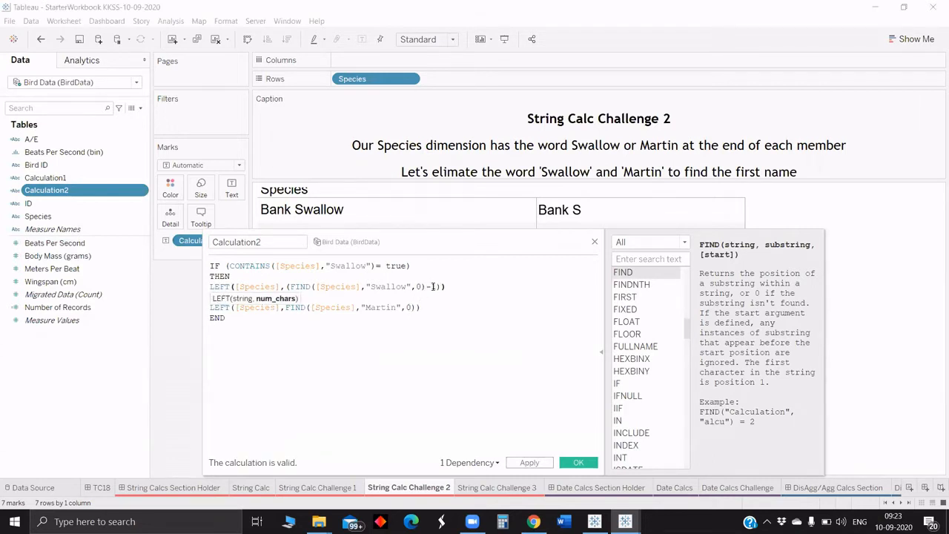
click(433, 287)
key(Delete)
text(2)
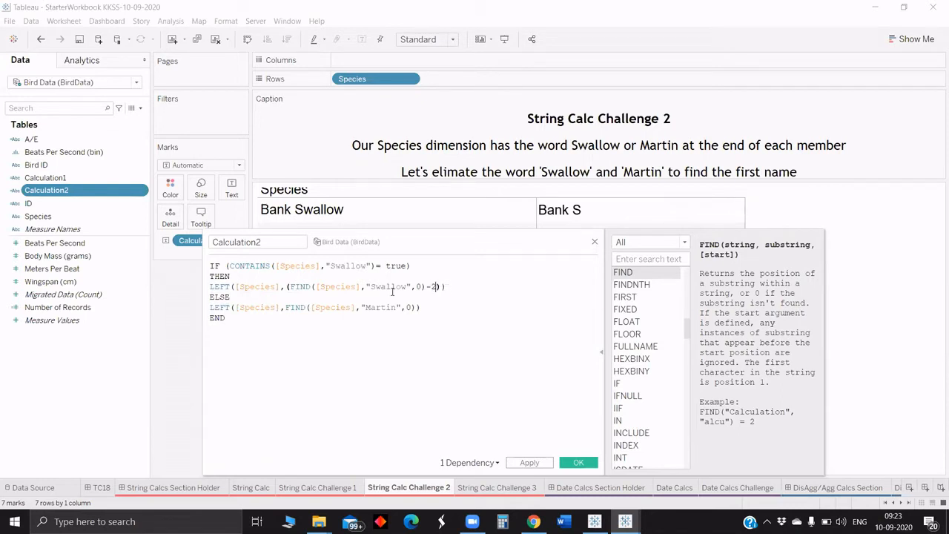
Wrap FIND in the Martin expression in parentheses, subtract 2 from it as well, and save Calculation2
click(284, 307)
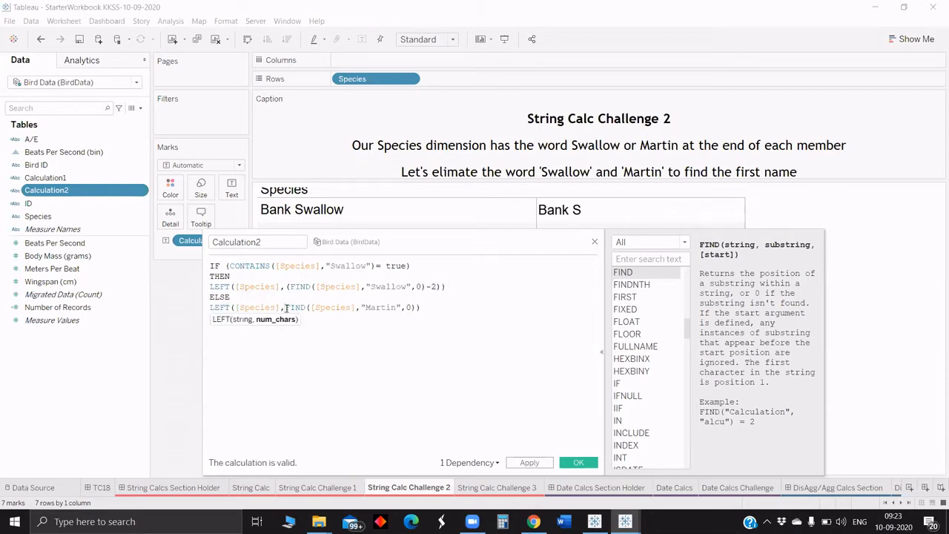
text(()
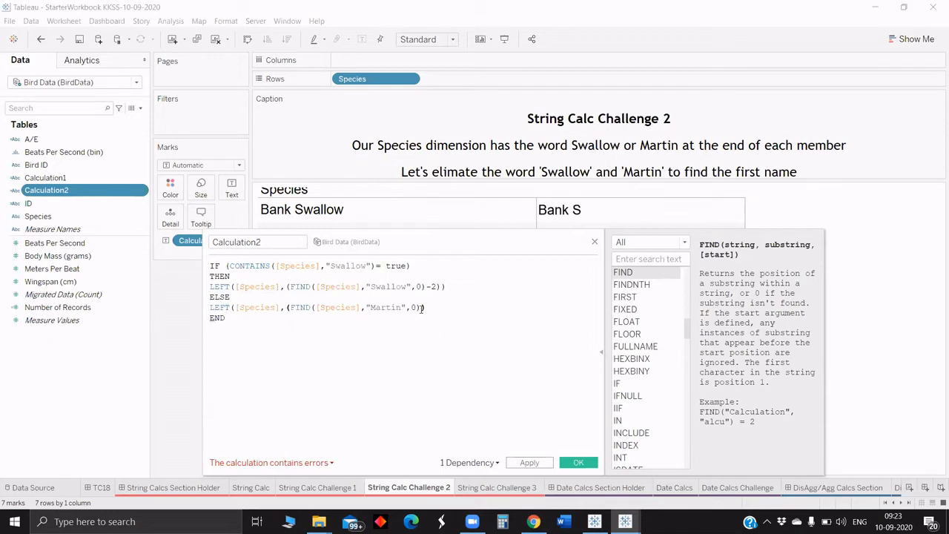
click(424, 307)
text(-2)
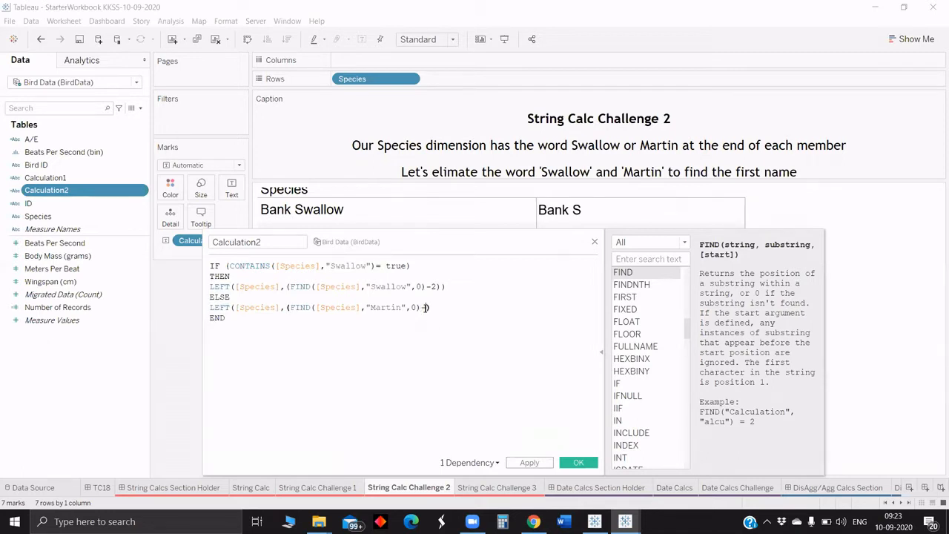
text())
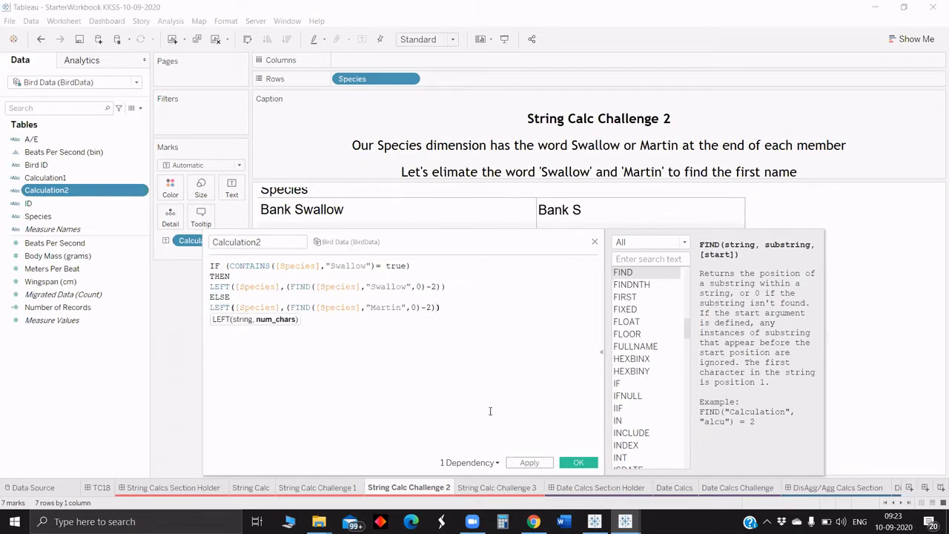
click(580, 462)
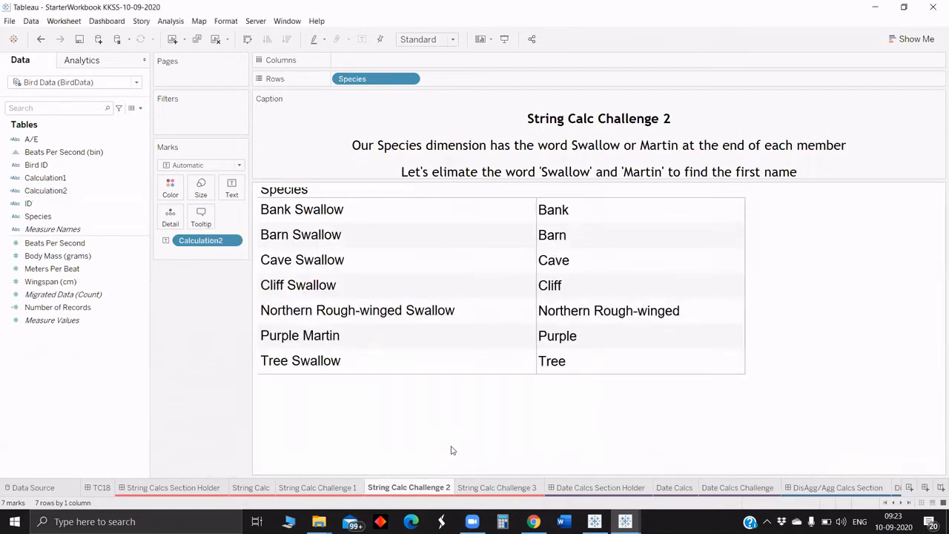
On the String Calc Challenge 3 sheet, create a calculated field named "Fisrt name +ID"
mouse_move(486, 488)
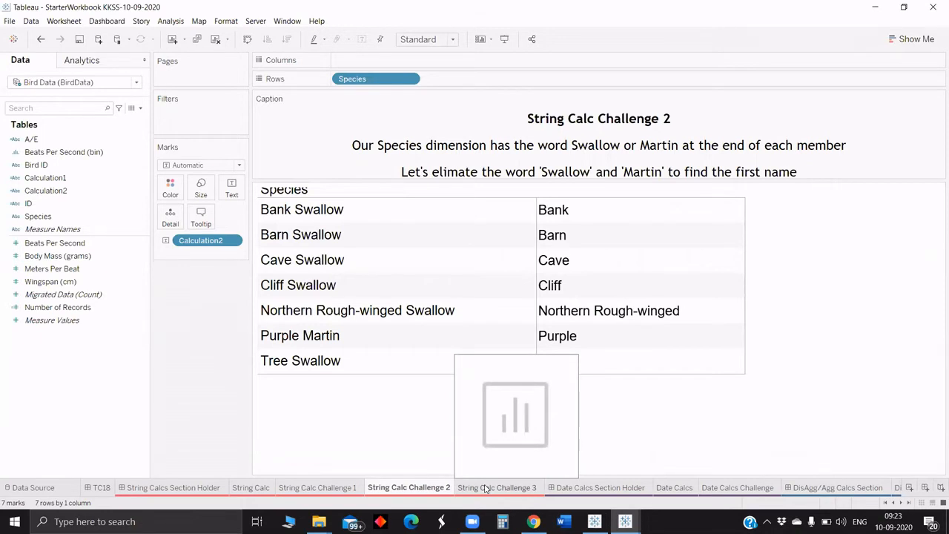
click(486, 488)
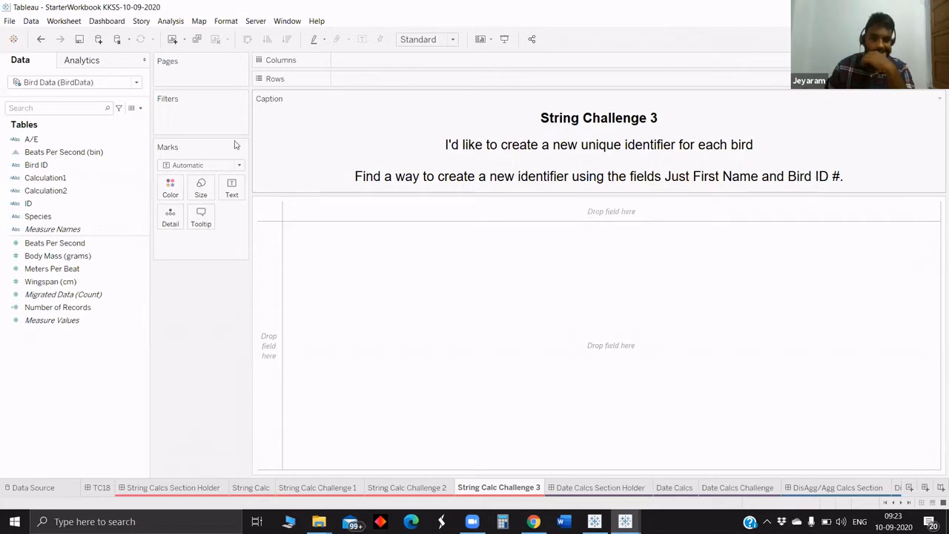
click(140, 107)
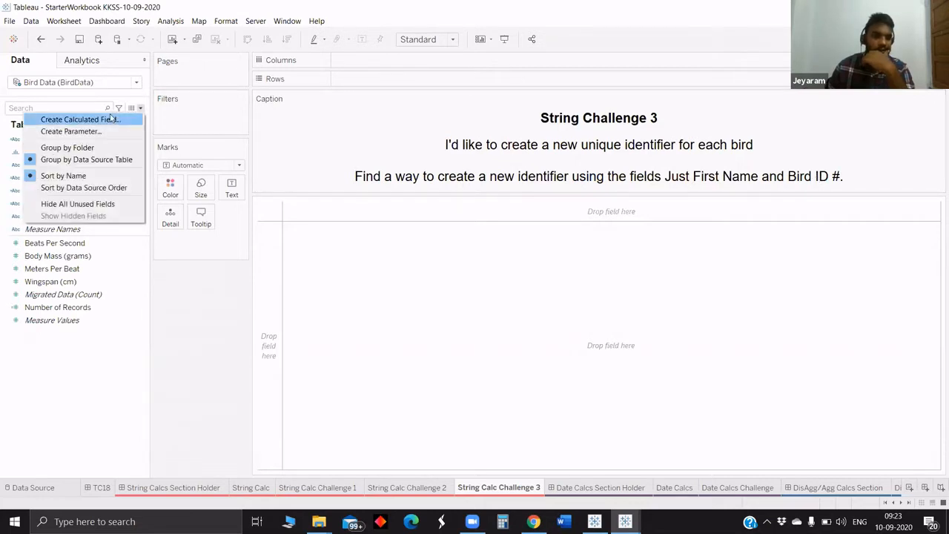
click(112, 117)
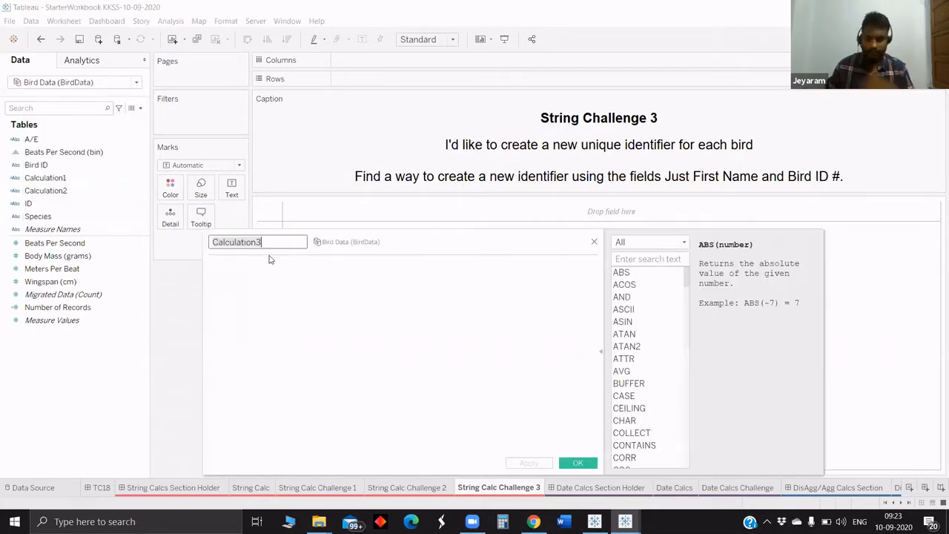
key(BackSpace)
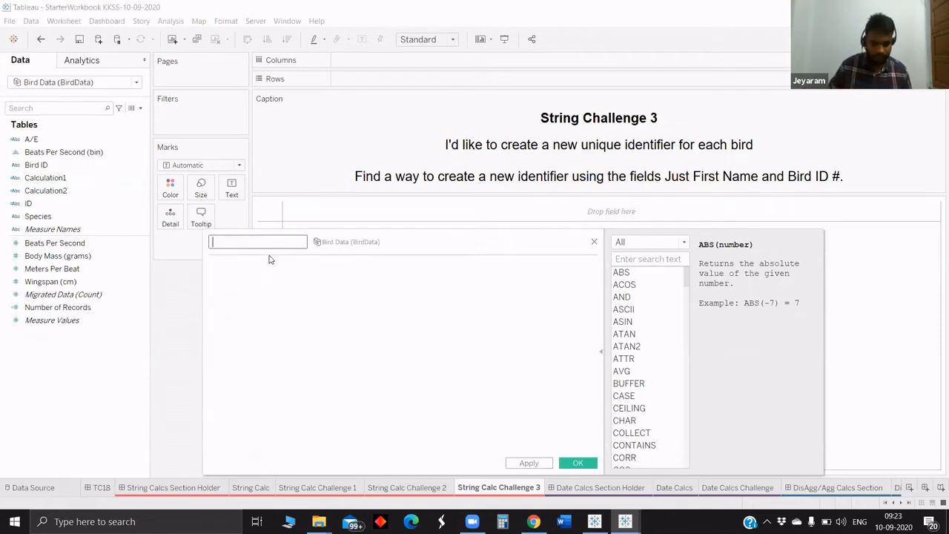
text(F)
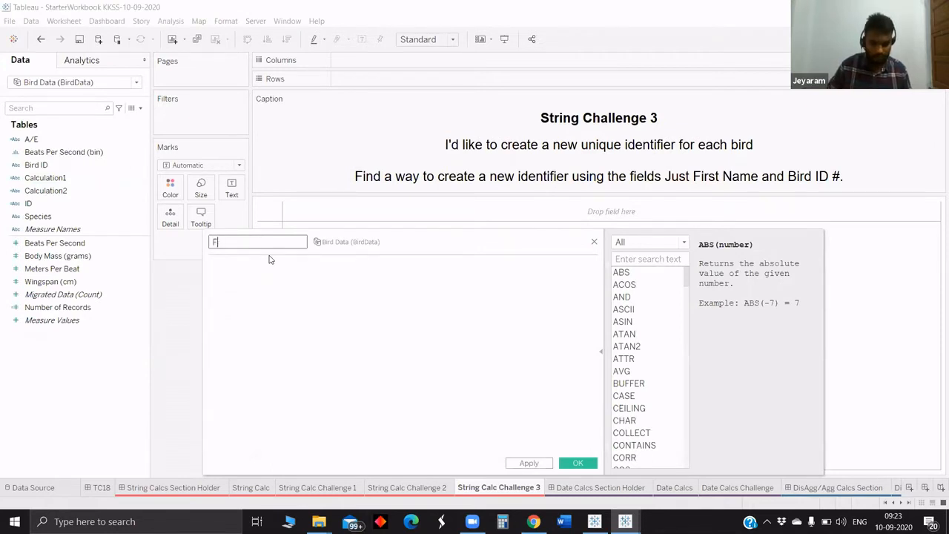
text(isrt name)
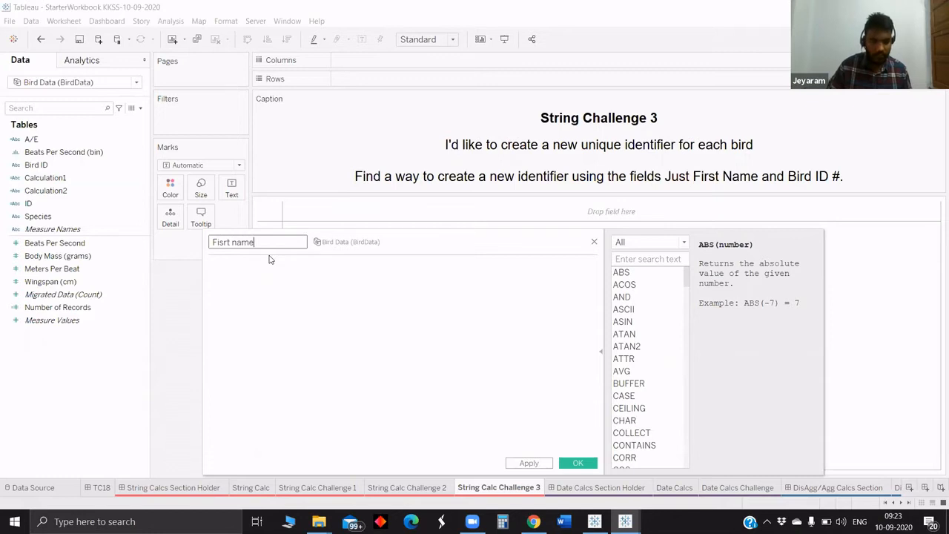
text( +ID)
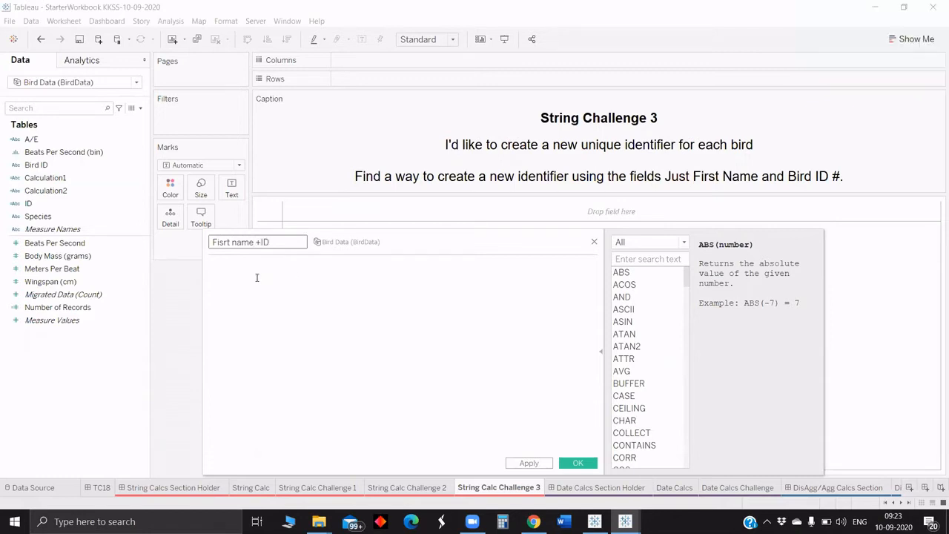
Set the new field's formula to [Calculation2]+ [ID] to join the first name and the ID
click(256, 277)
text(cal)
click(264, 290)
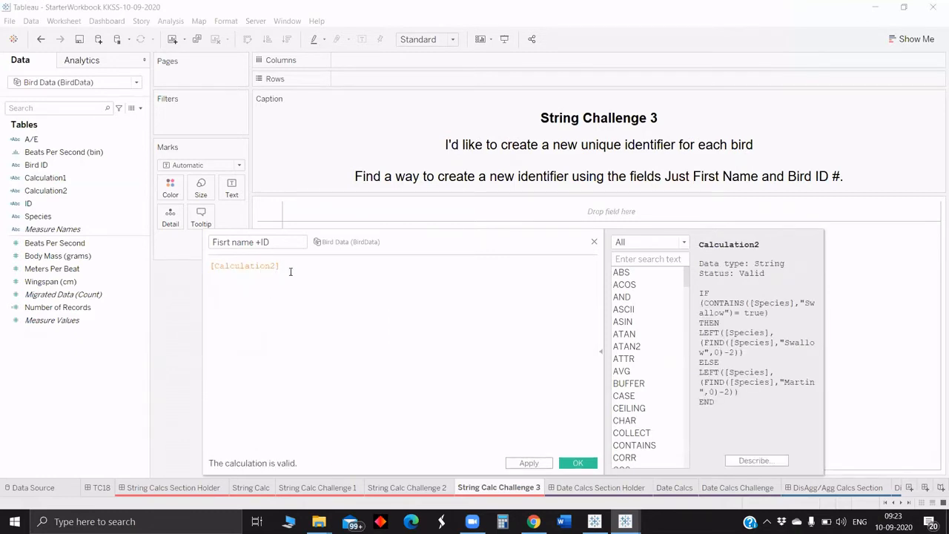
text(+)
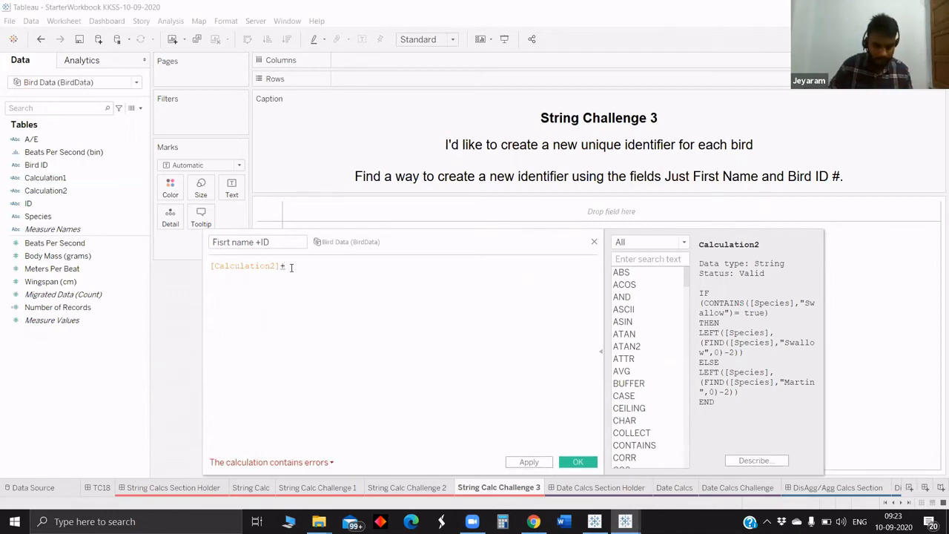
text( bi)
key(BackSpace)
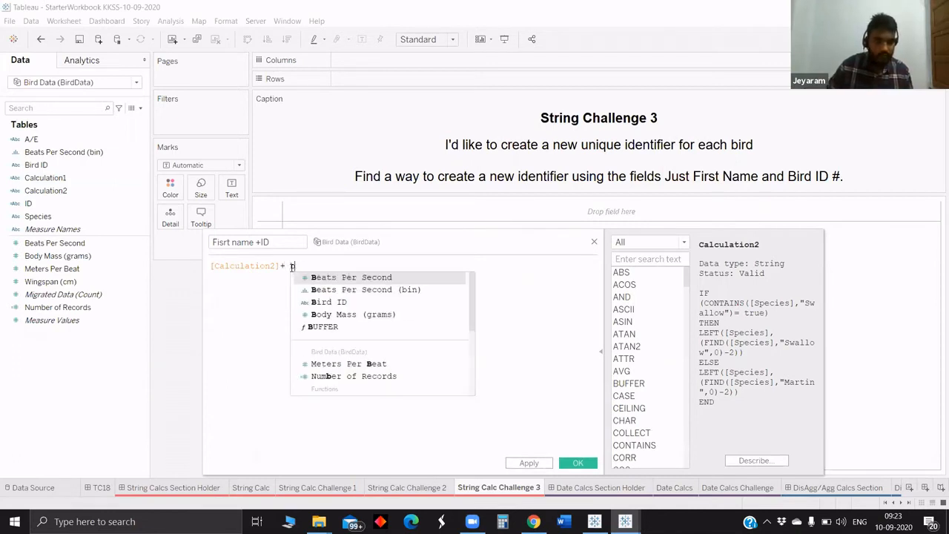
key(BackSpace)
text(id)
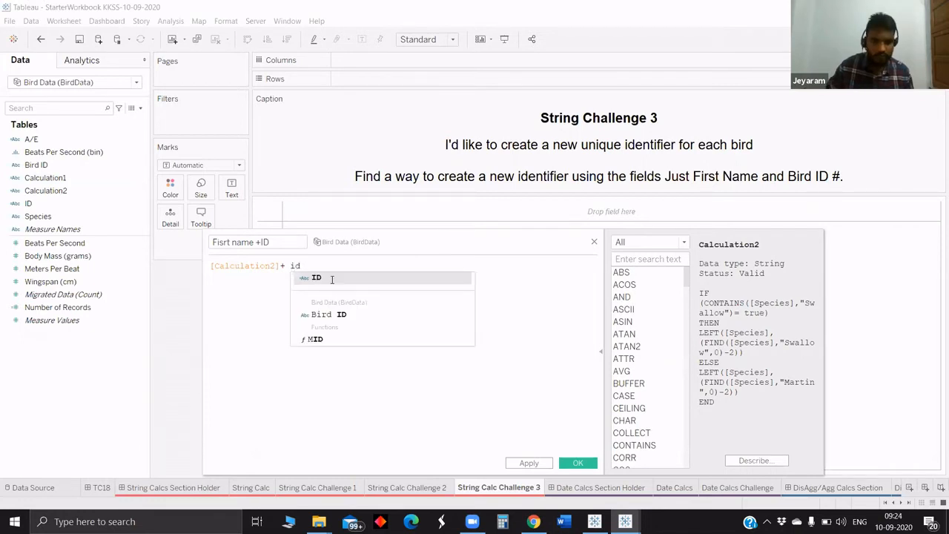
key(Return)
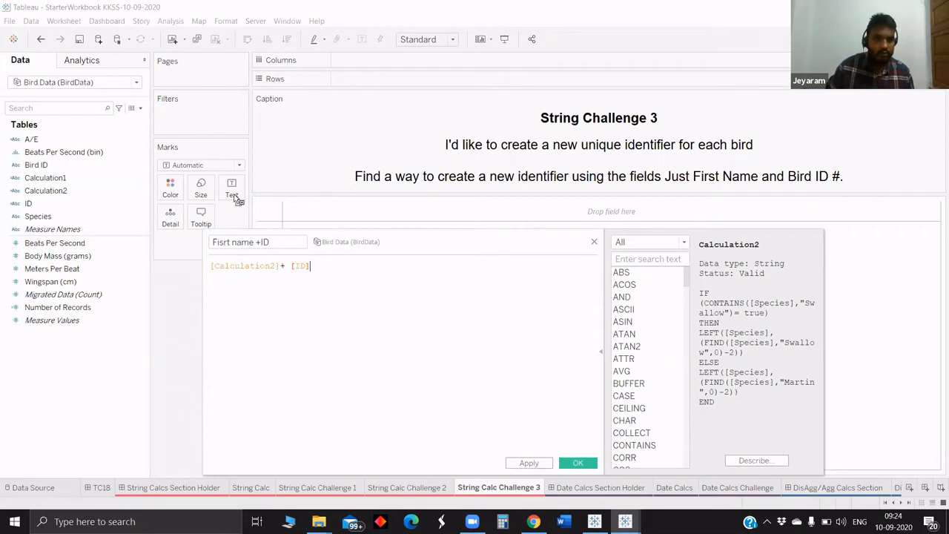
Save the combined name and ID field and list its values down the rows of the empty view
drag(50, 203, 234, 197)
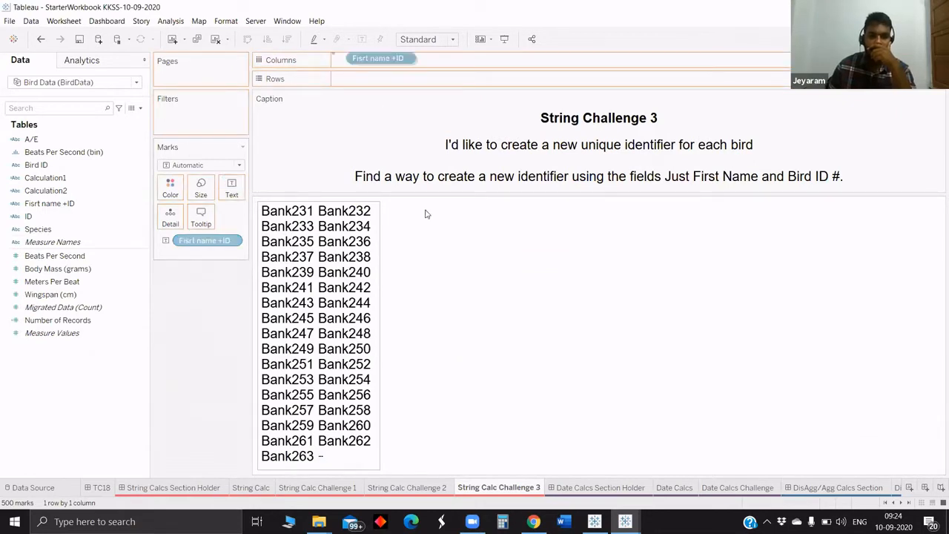
drag(371, 71, 375, 79)
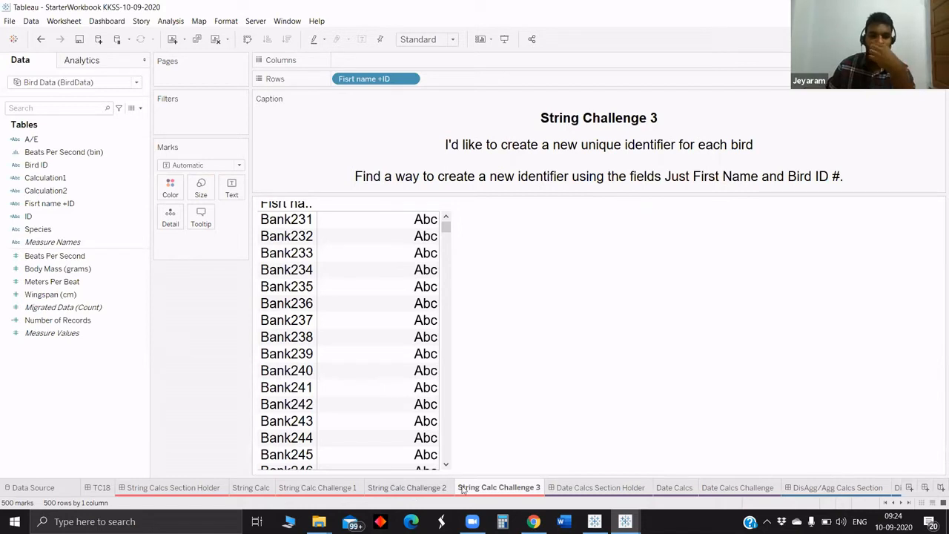
Switch to the Date Calcs sheet, close the Homing Pigeons data view, and create a calculated field named Date Diff
click(630, 487)
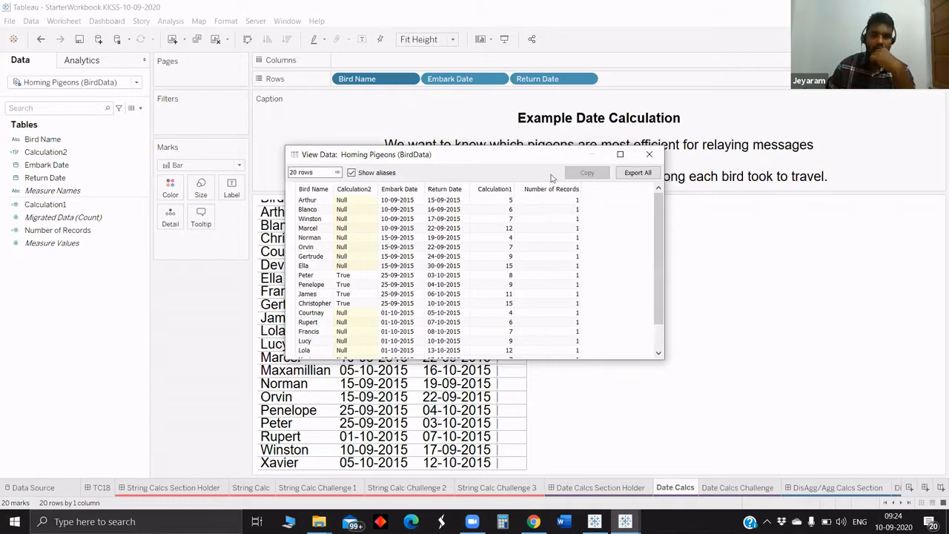
click(653, 155)
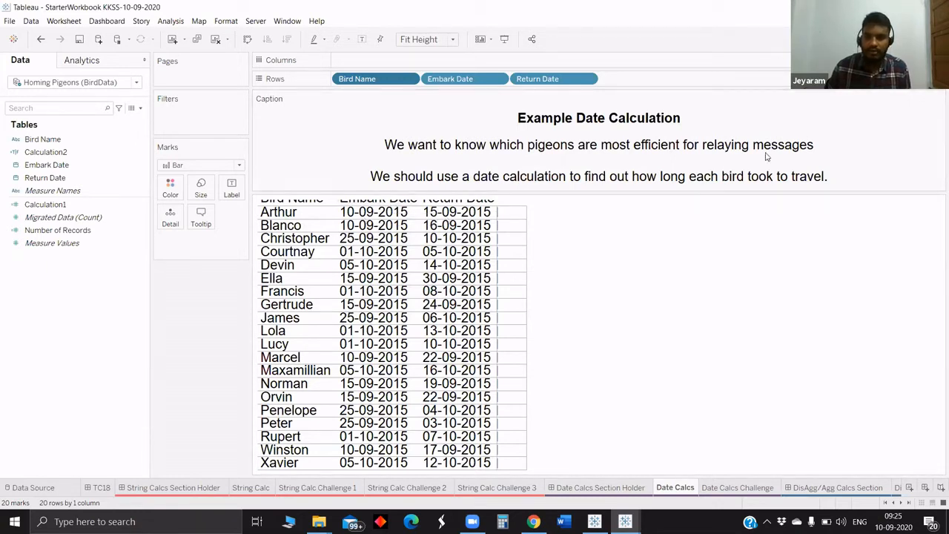
click(140, 109)
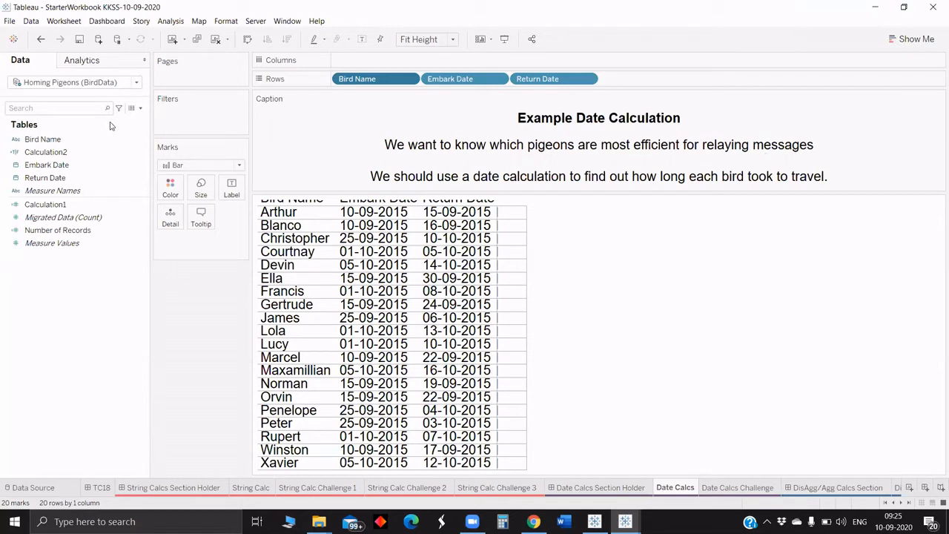
click(104, 123)
click(304, 281)
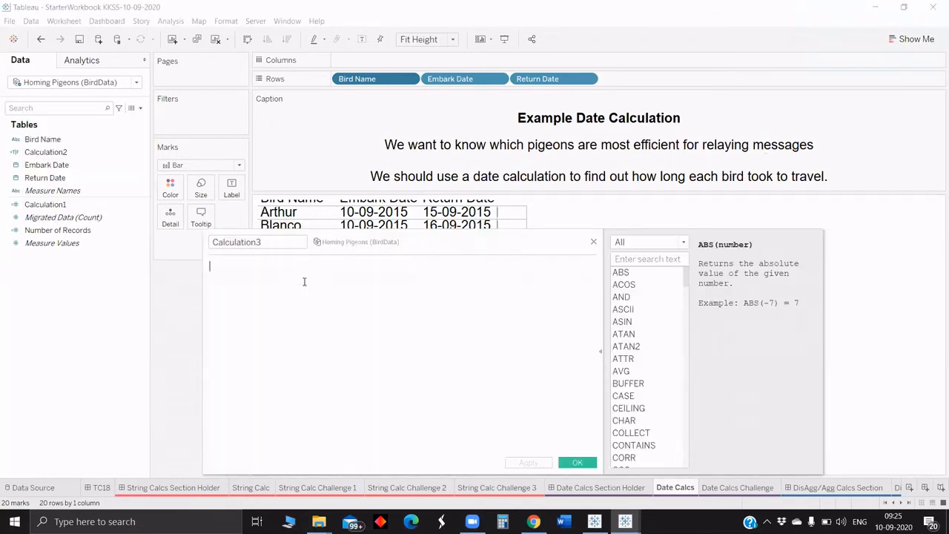
click(273, 243)
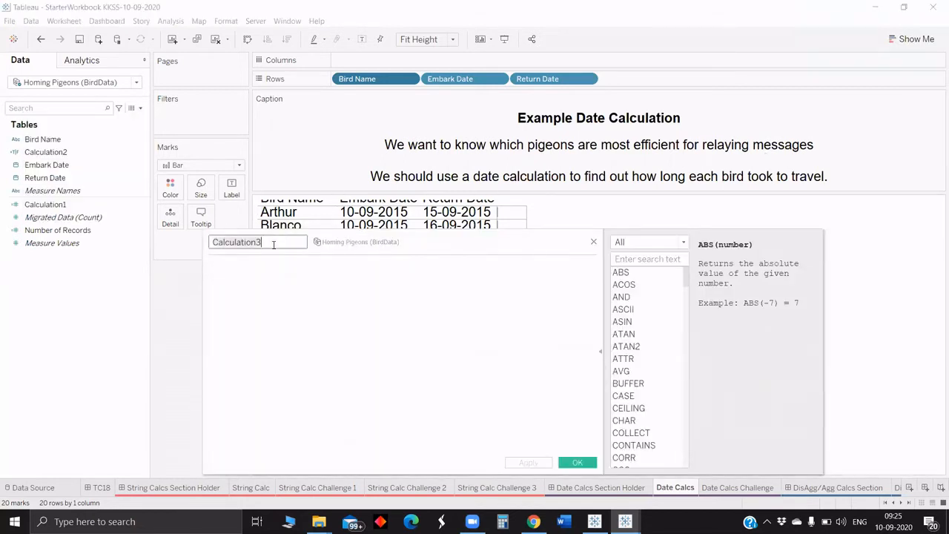
key(ctrl+a)
text(Date)
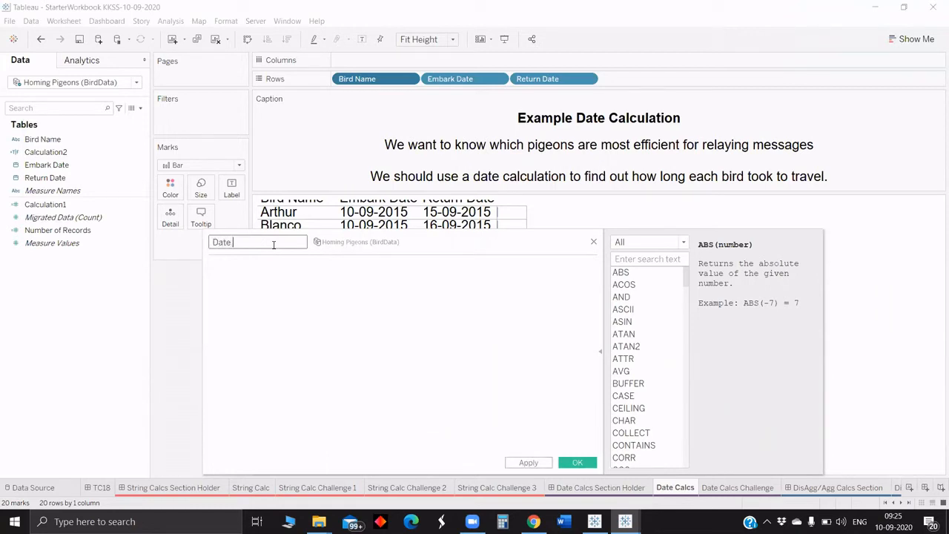
text( Diff)
Start the Date Diff formula with the DATEDIFF function and "day" as its date part
click(289, 286)
text(date)
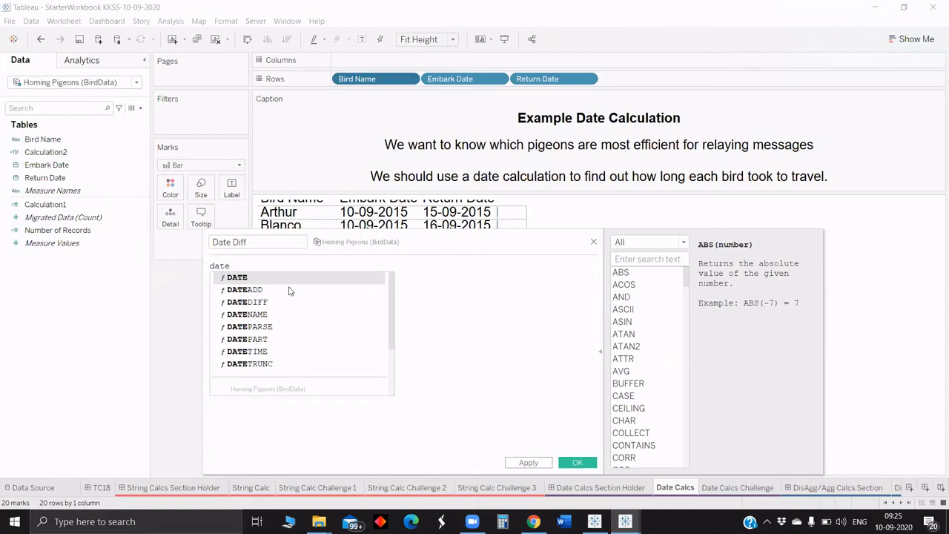
key(Down)
key(Down)
key(Return)
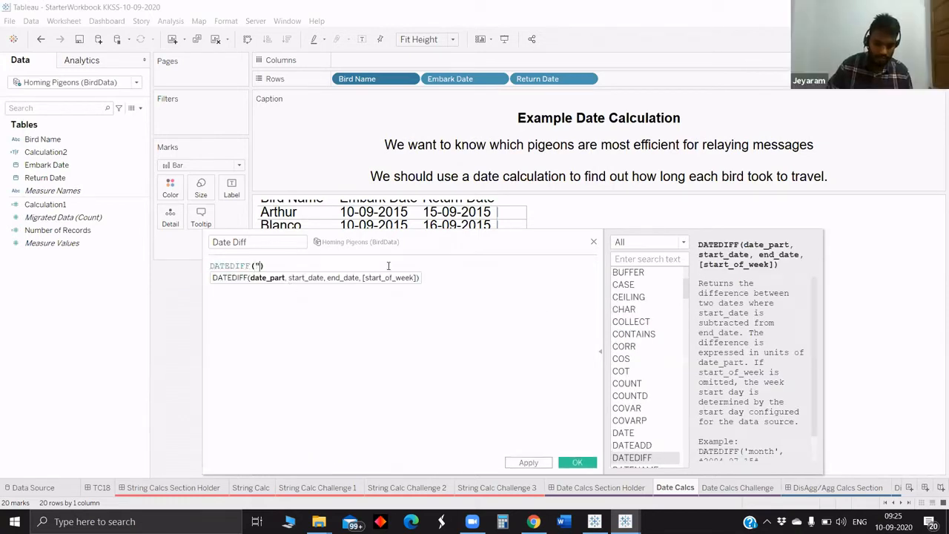
text("day)
key(Return)
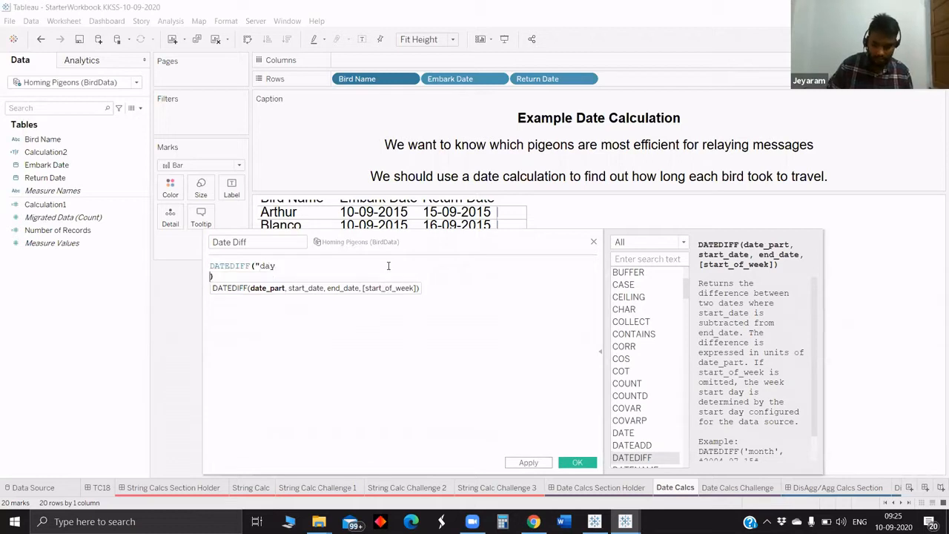
key(BackSpace)
text(")
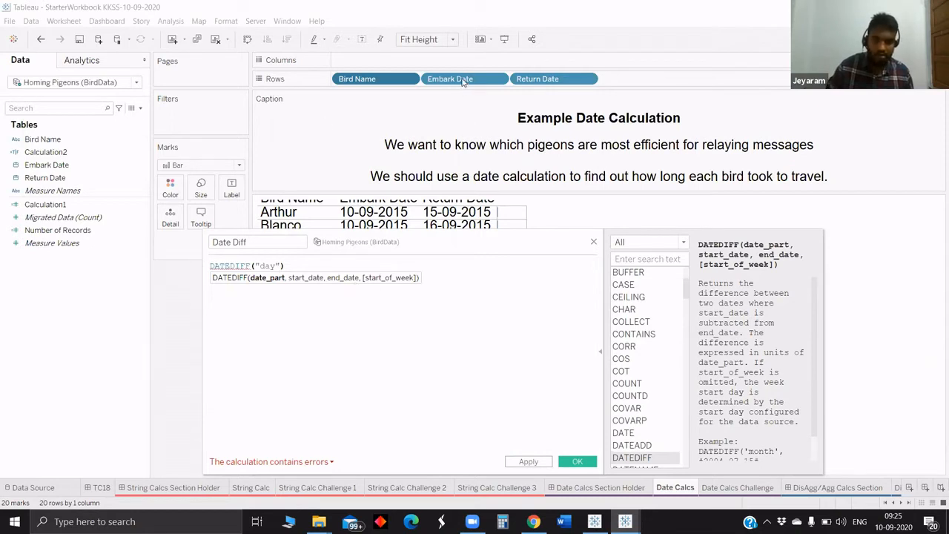
Complete the DATEDIFF formula with [Embark Date] as the start date and [Return Date] as the end date
text(,)
drag(450, 78, 289, 268)
key(BackSpace)
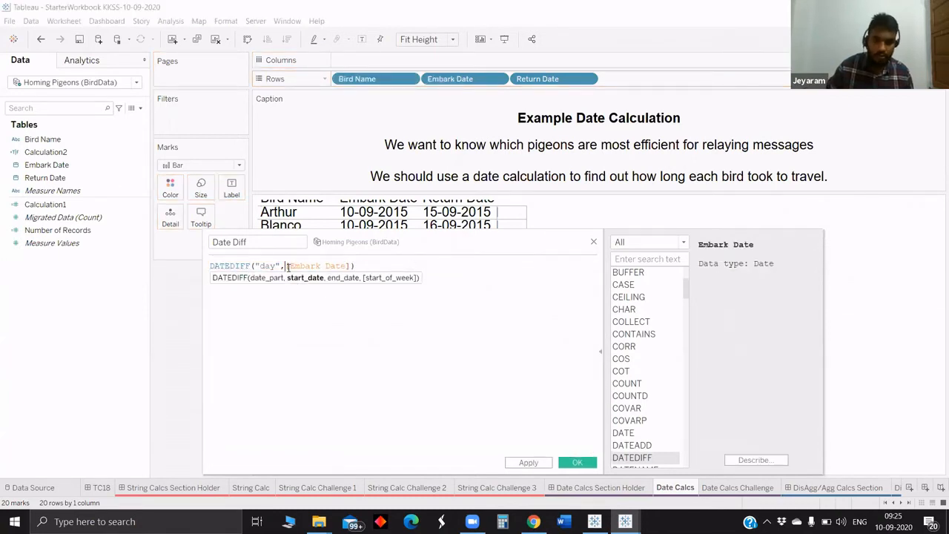
click(351, 267)
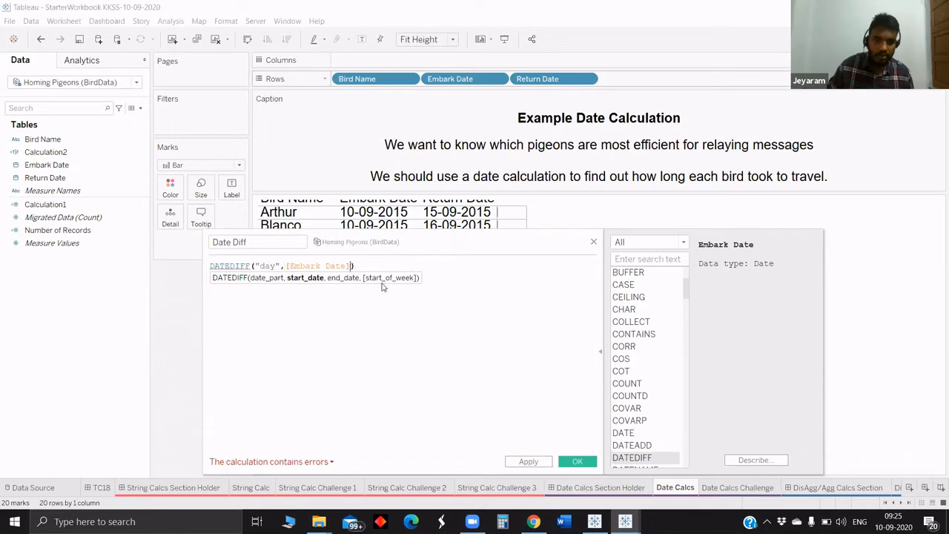
text(,)
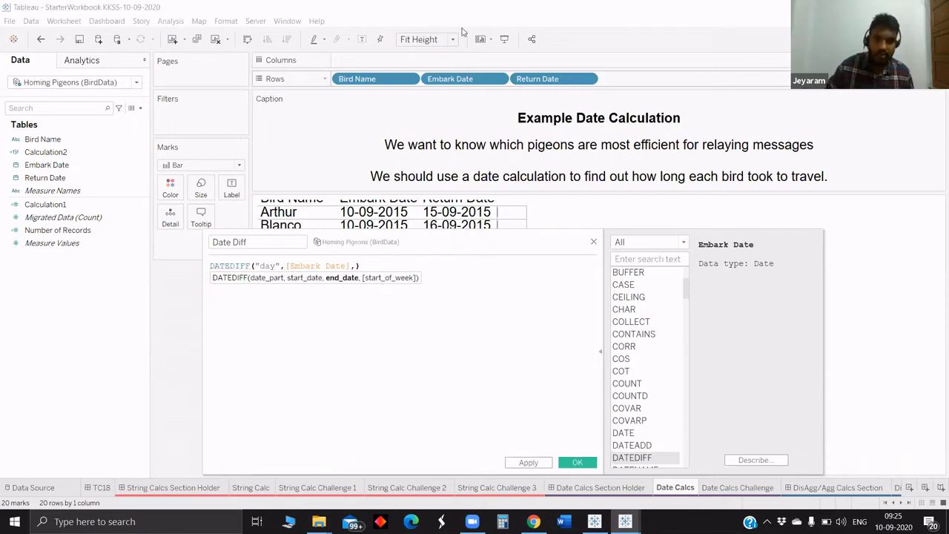
drag(552, 80, 355, 280)
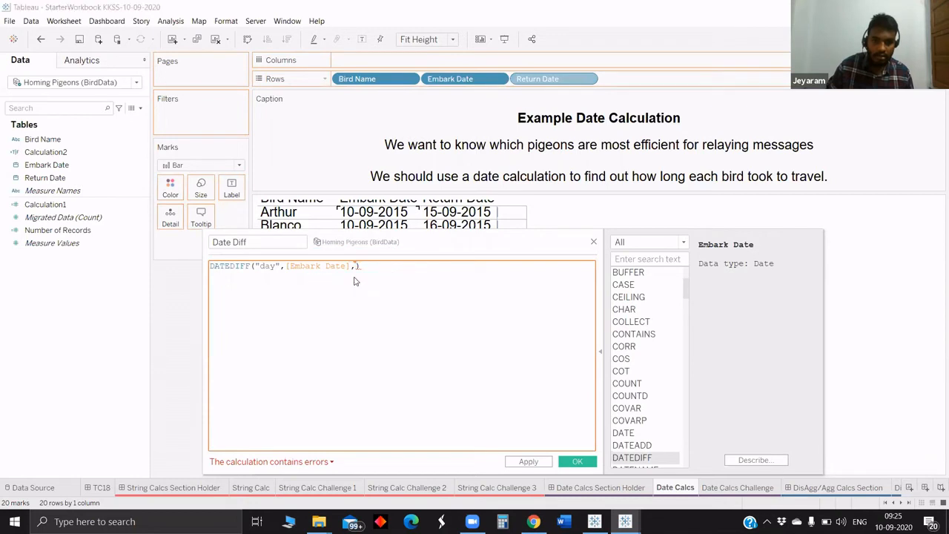
click(348, 353)
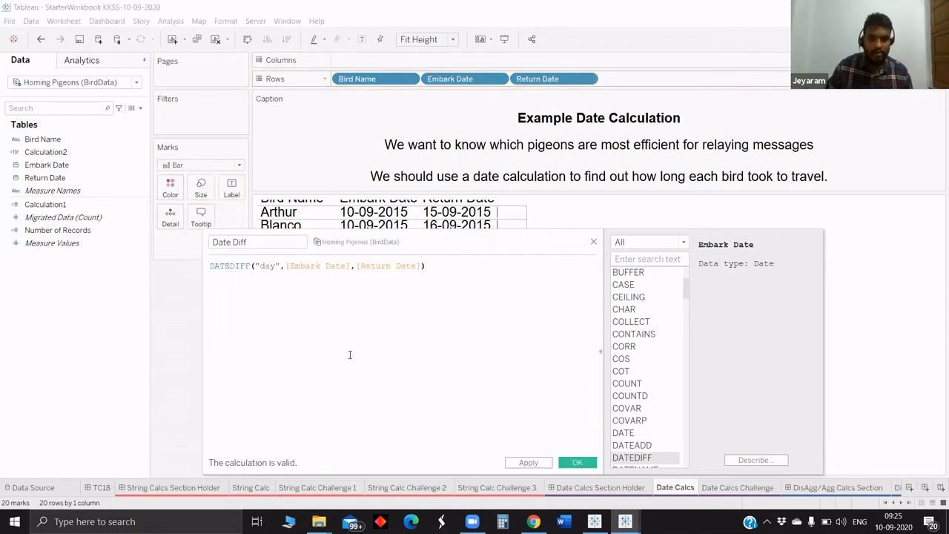
Try "days" and other spellings of the date part in the DATEDIFF formula and change it back to "day"
click(250, 270)
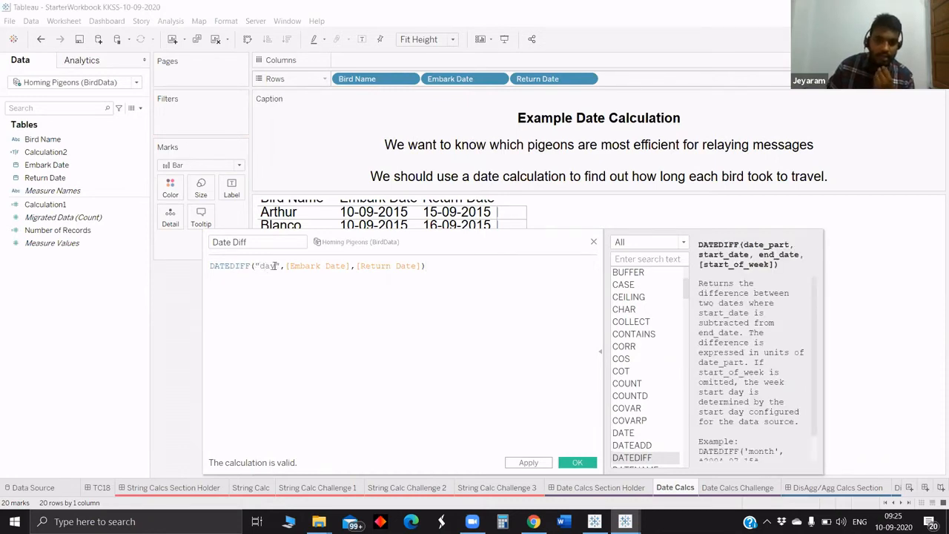
double_click(274, 265)
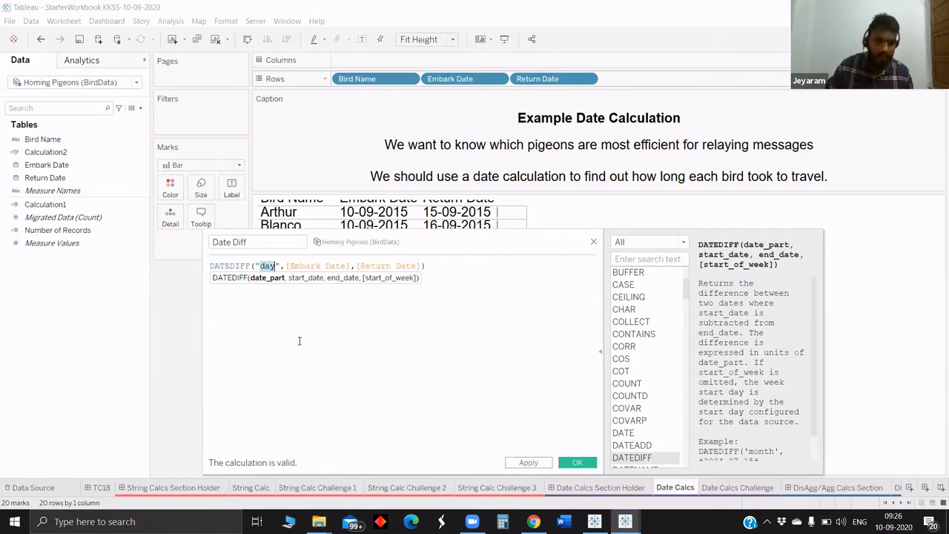
text(days)
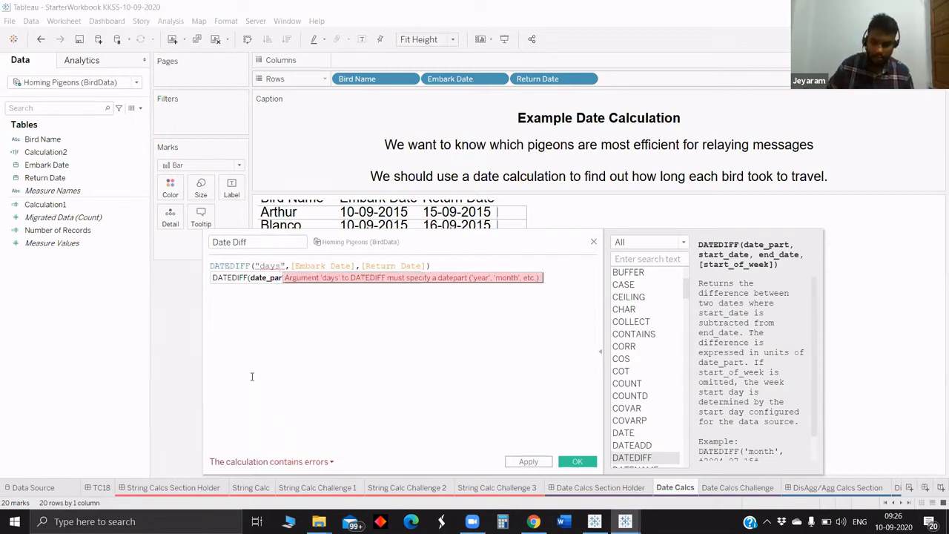
key(BackSpace)
key(BackSpace)
key(BackSpace)
key(BackSpace)
text(Day)
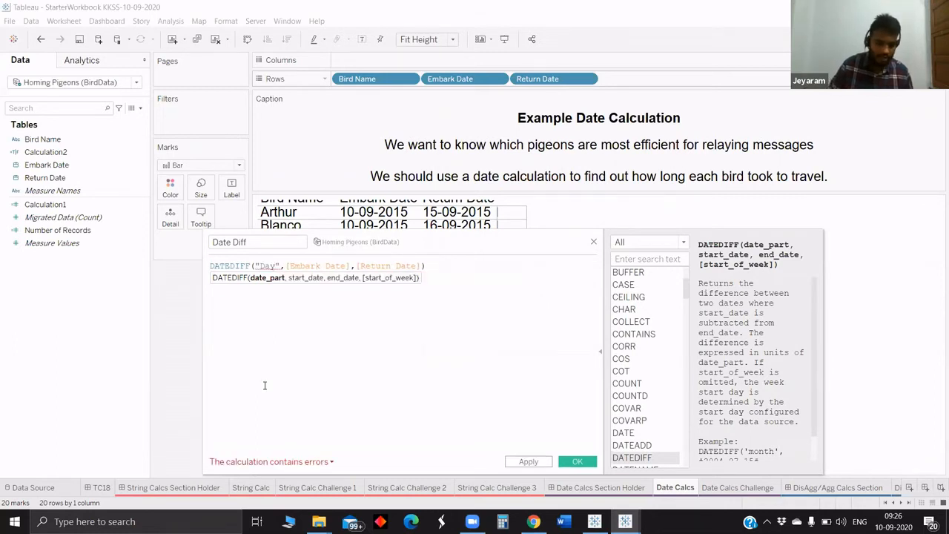
key(BackSpace)
key(BackSpace)
text(day)
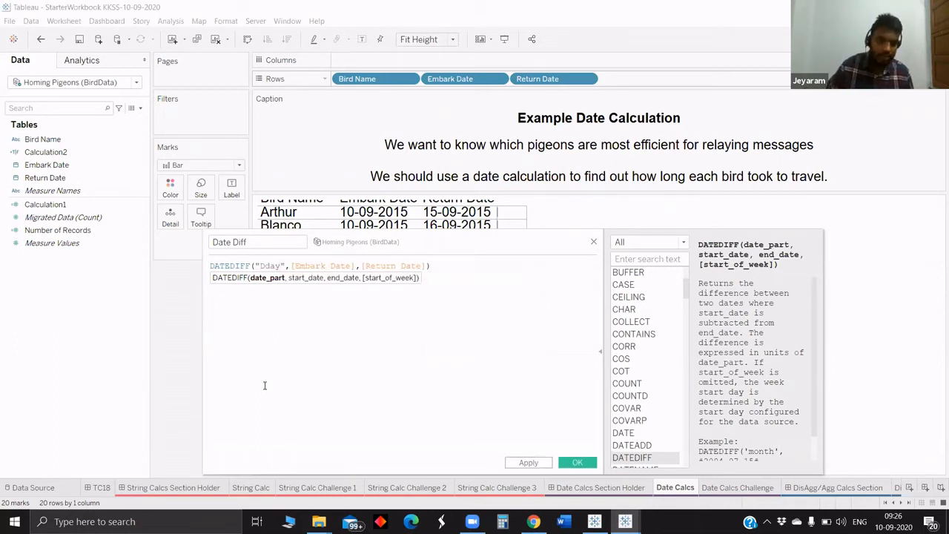
key(BackSpace)
key(BackSpace)
key(BackSpace)
key(BackSpace)
text(da)
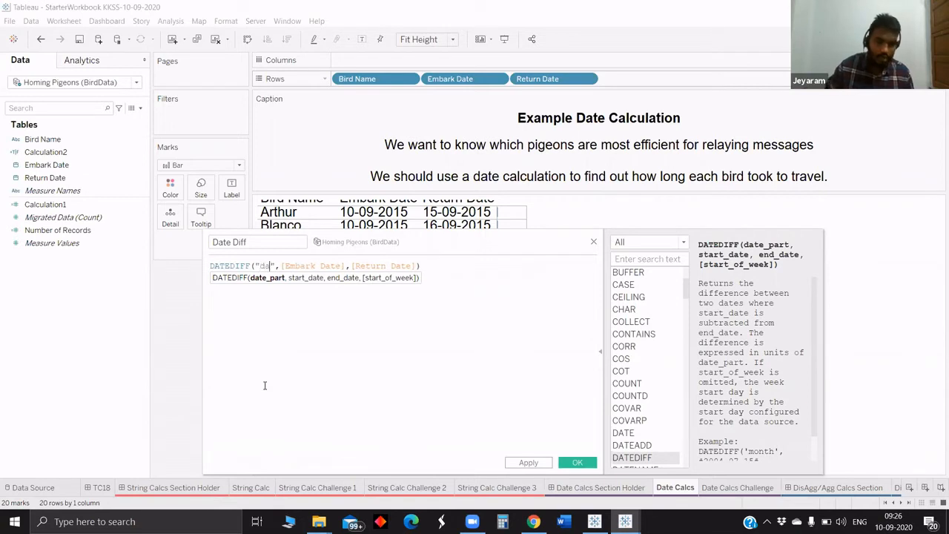
text(y)
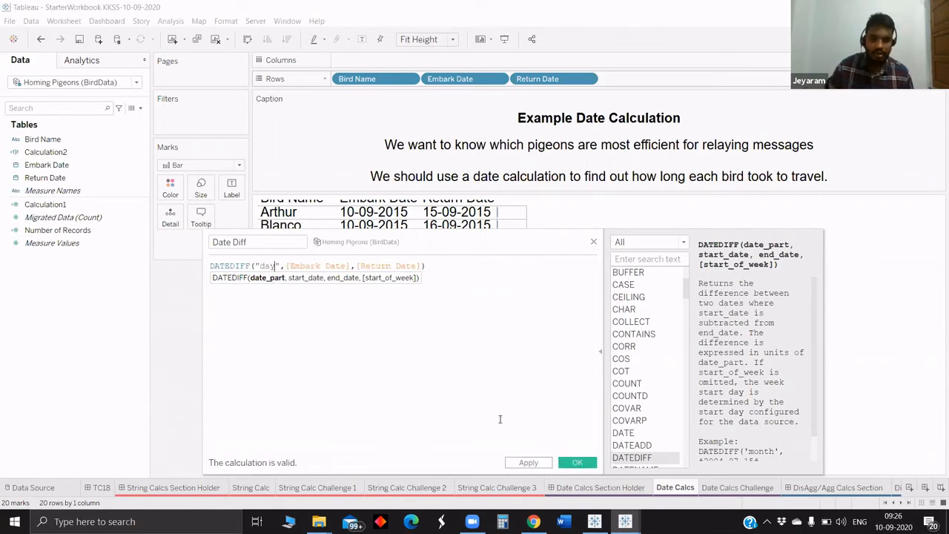
Save the Date Diff field and show its values as labels in the pigeon table
click(586, 463)
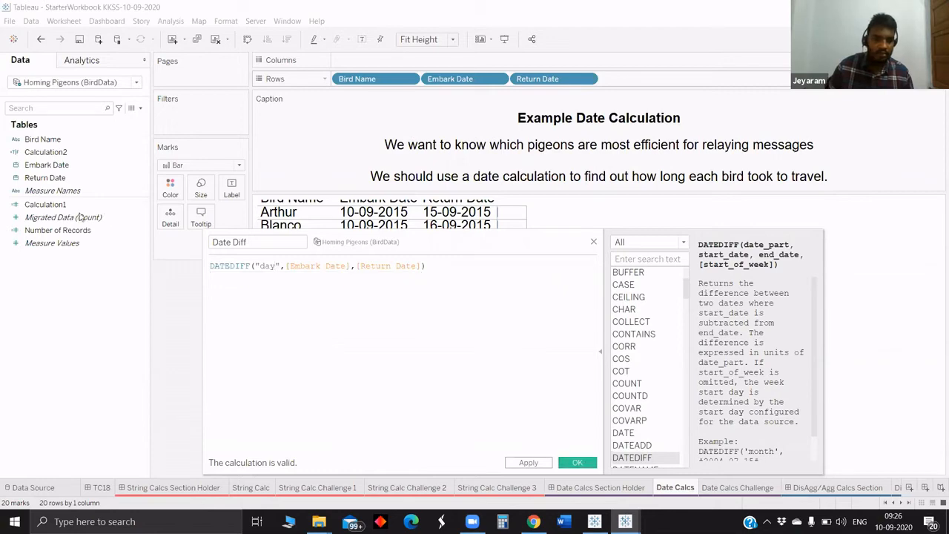
drag(77, 215, 237, 192)
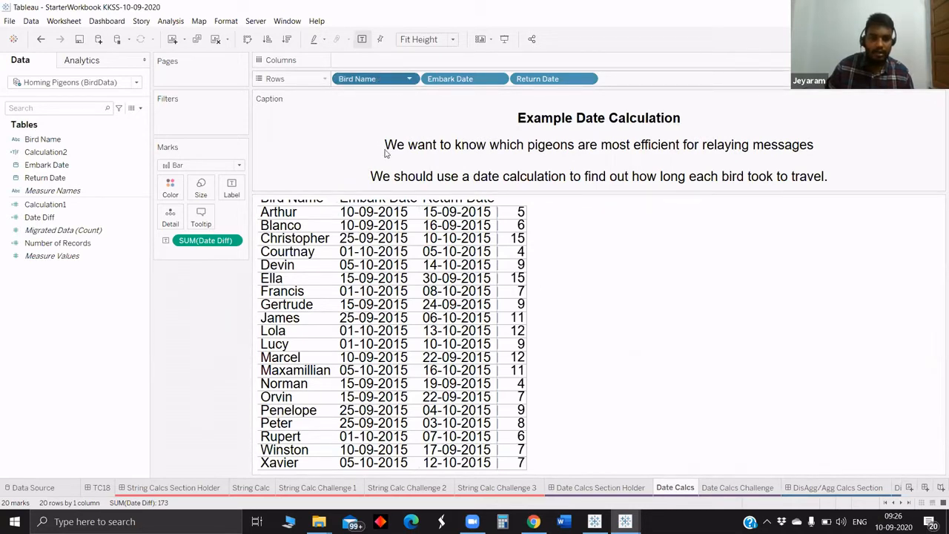
Sort the Bird Name rows by the Date Diff field in ascending order, aggregated by sum
click(426, 223)
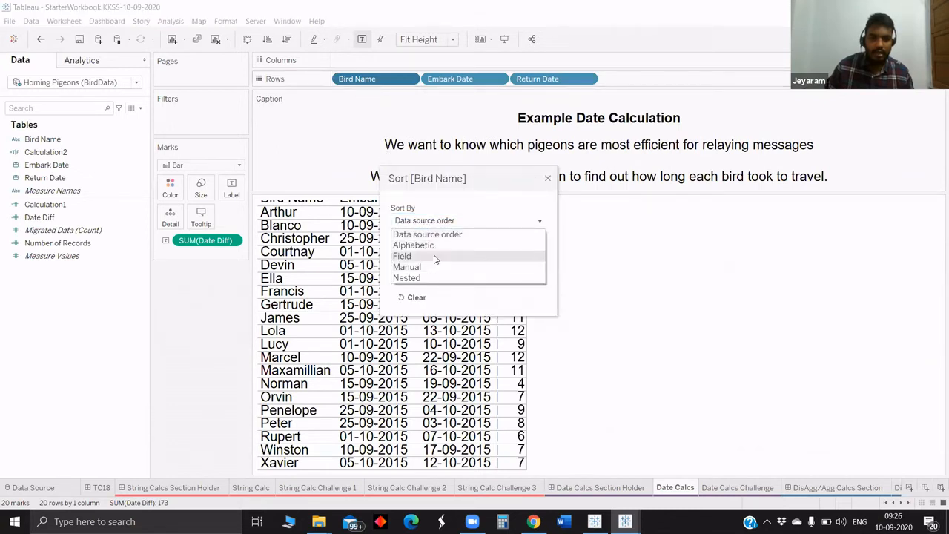
click(455, 258)
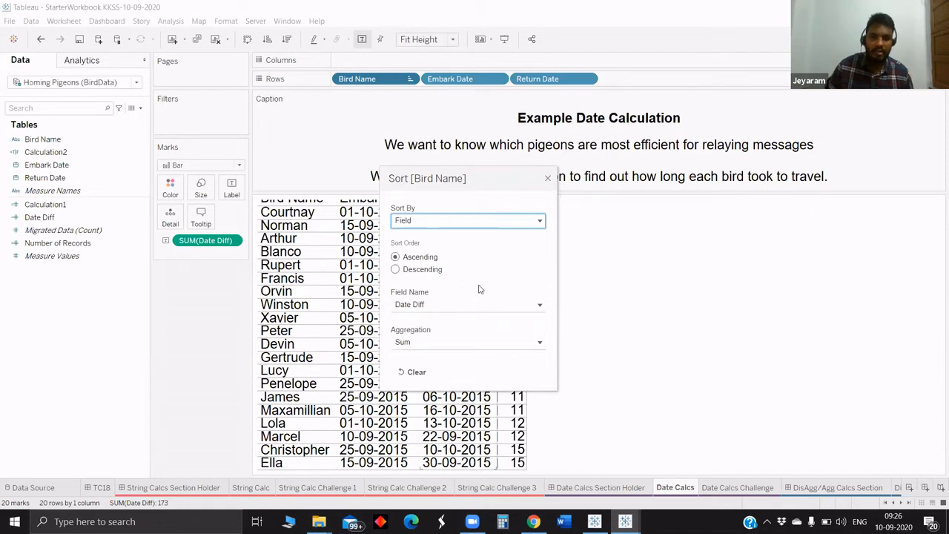
click(303, 215)
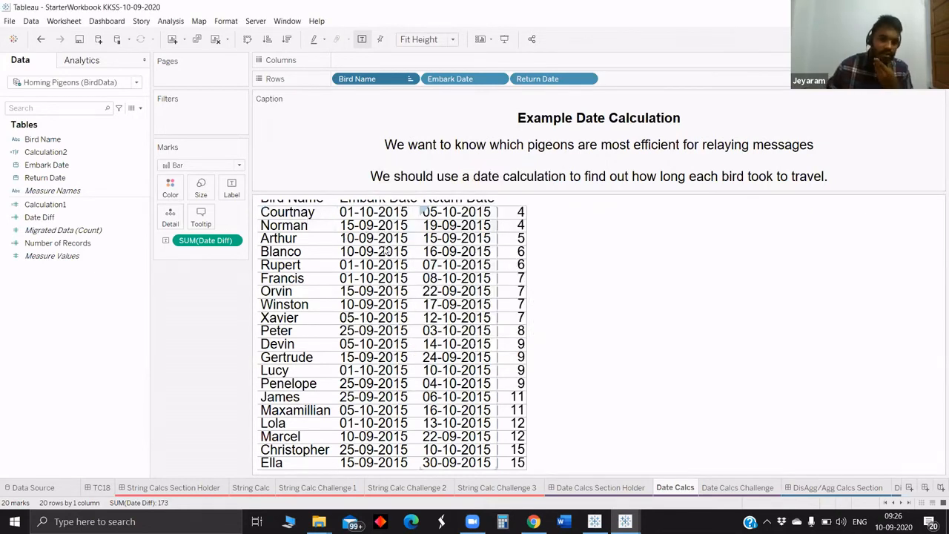
Go back to the String Calc Challenge 2 sheet
click(726, 489)
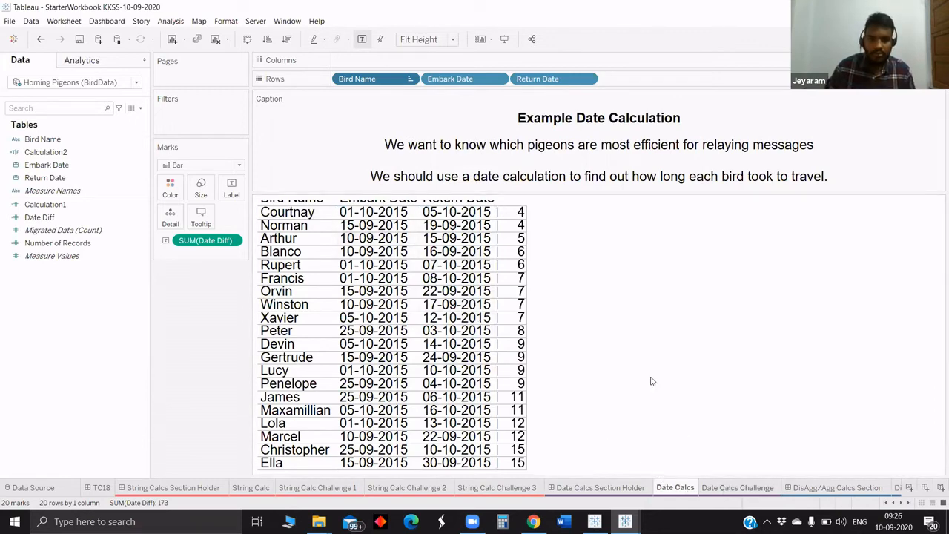
click(682, 486)
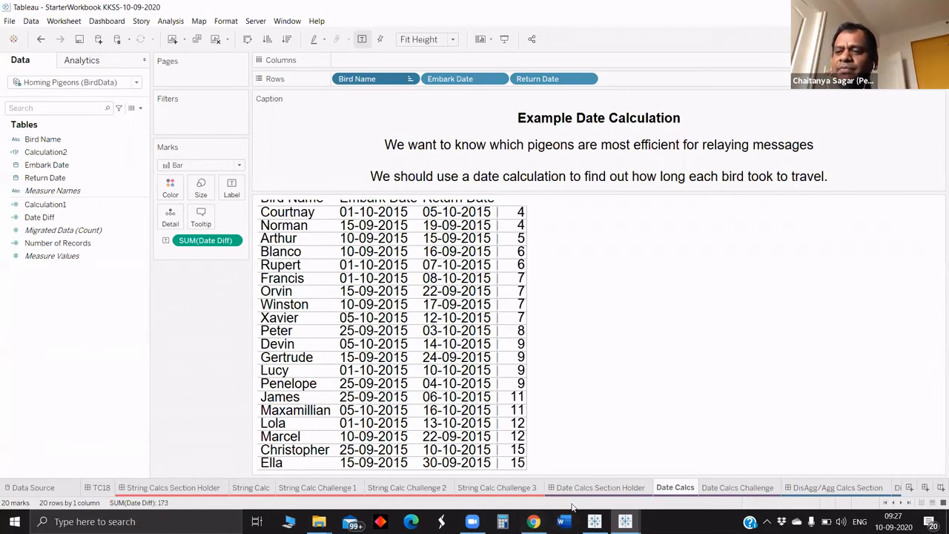
click(468, 489)
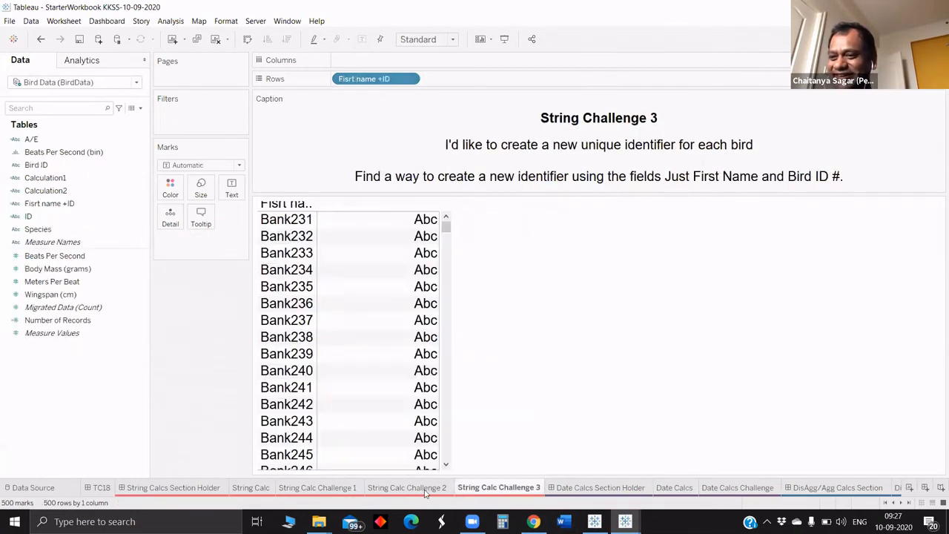
click(427, 490)
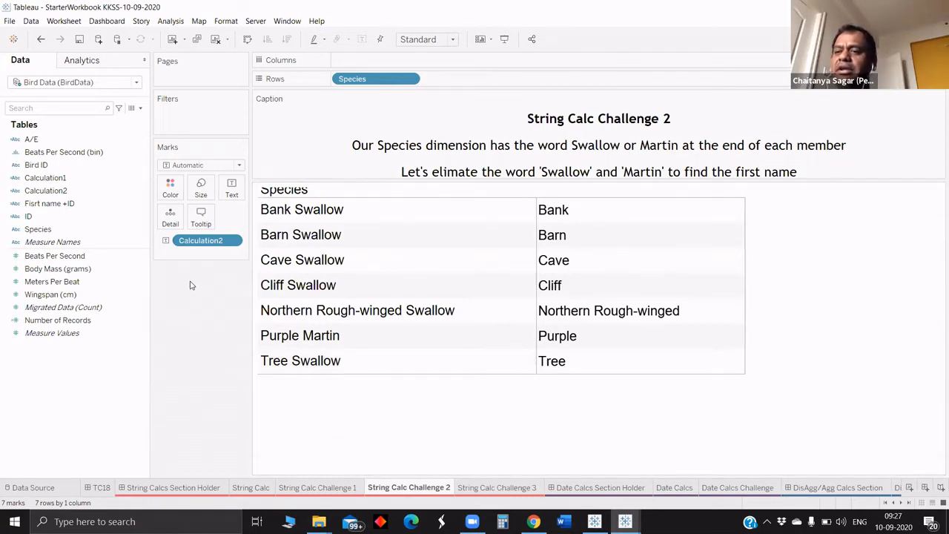
Try to build another calculated field for String Calc Challenge 2 with the FIND function
click(140, 108)
click(82, 116)
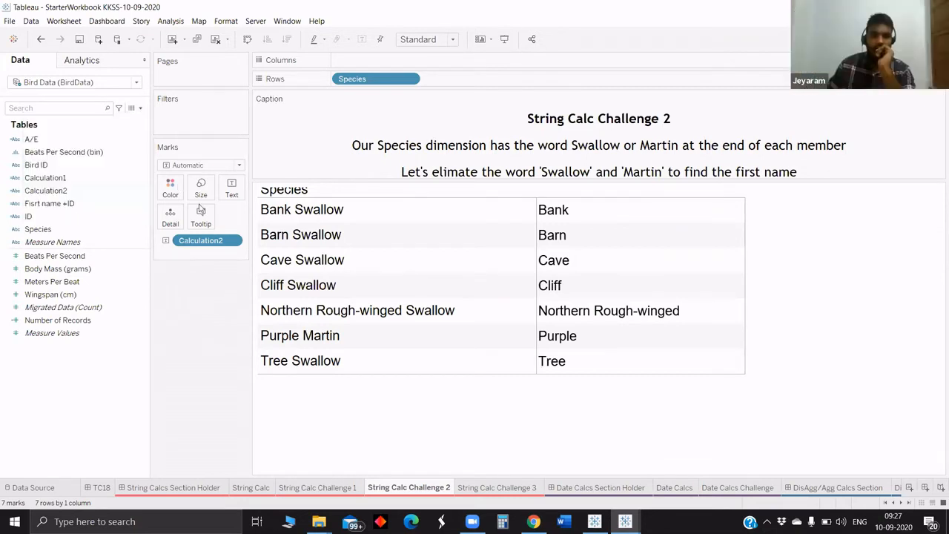
click(243, 284)
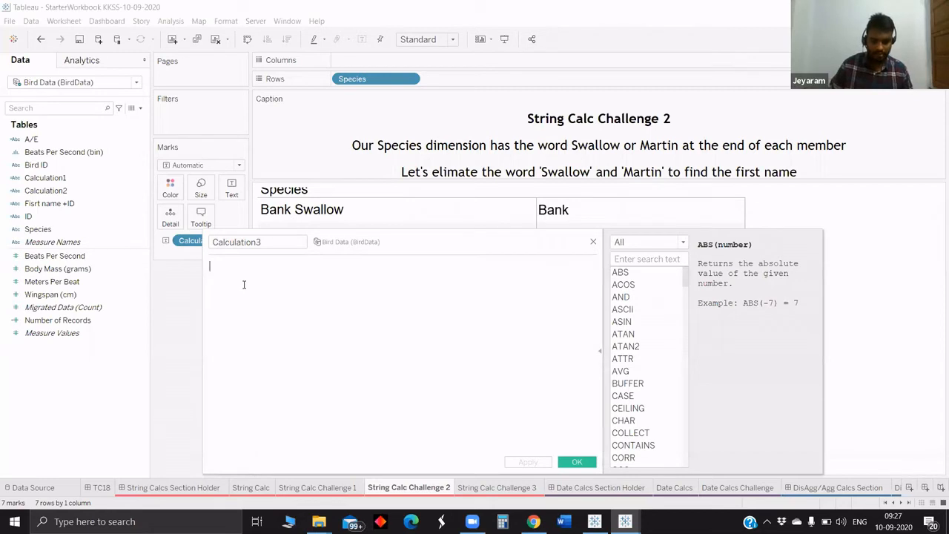
text(fin)
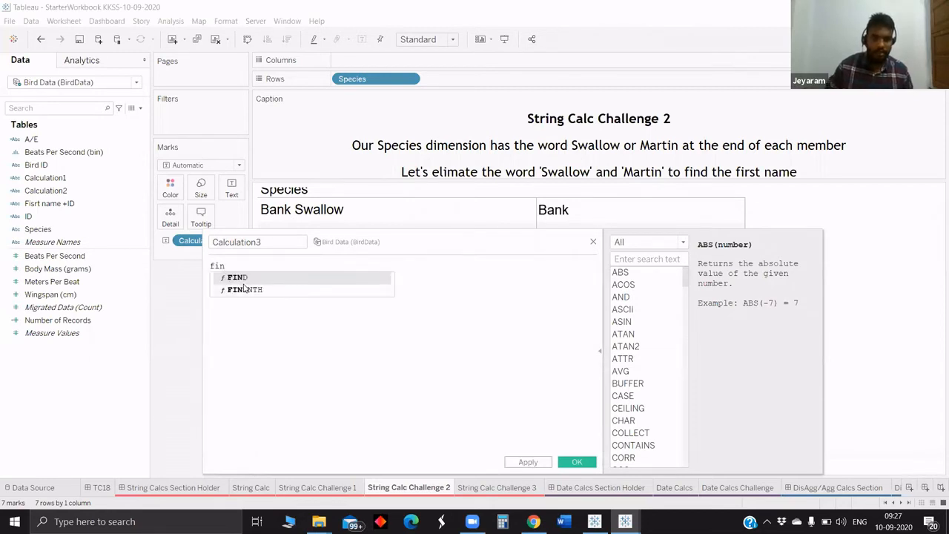
click(238, 278)
text(()
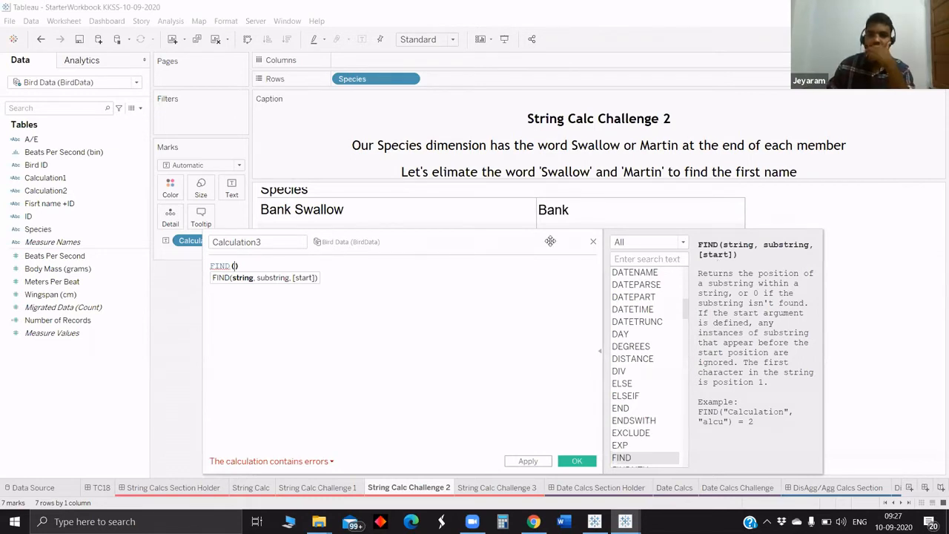
drag(323, 241, 301, 268)
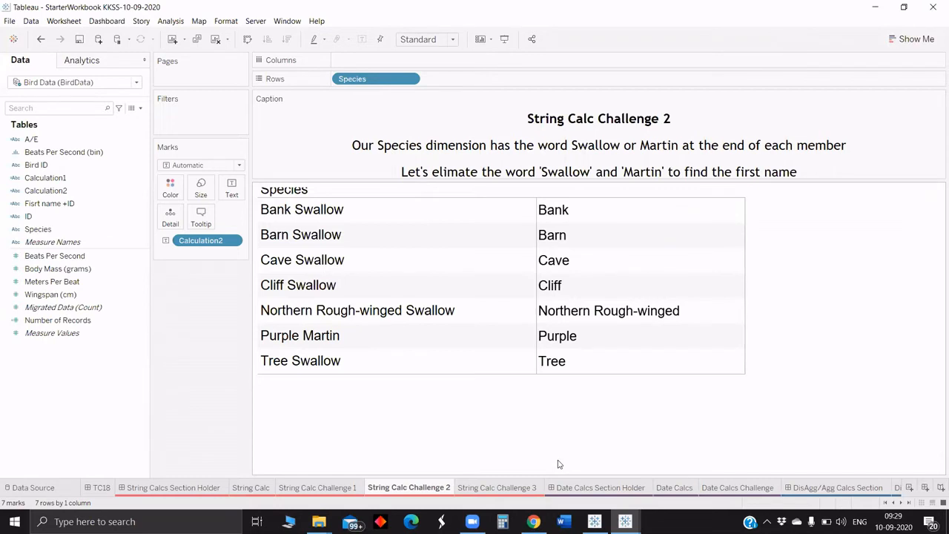
click(141, 109)
click(203, 150)
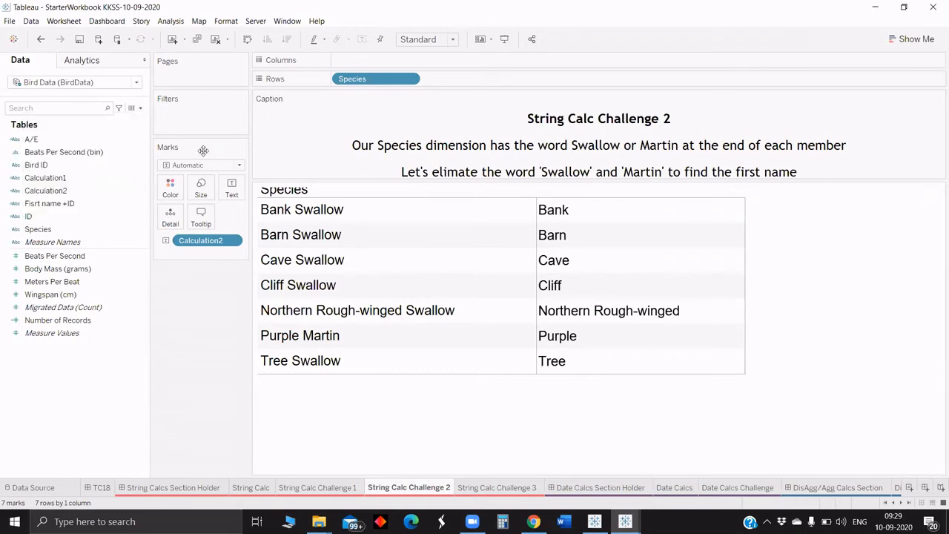
right_click(280, 193)
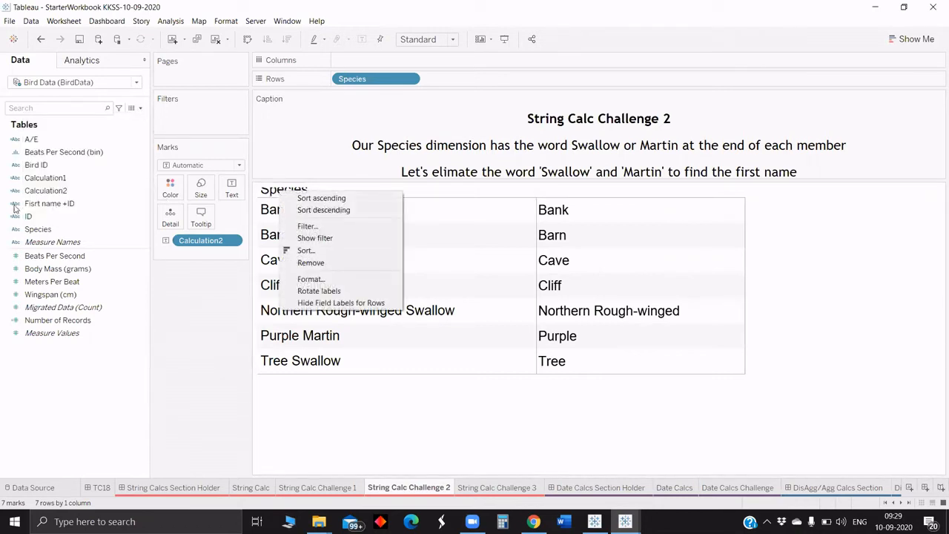
Create a custom split of Species with a space as separator, splitting off the first 1 column
click(39, 230)
right_click(39, 229)
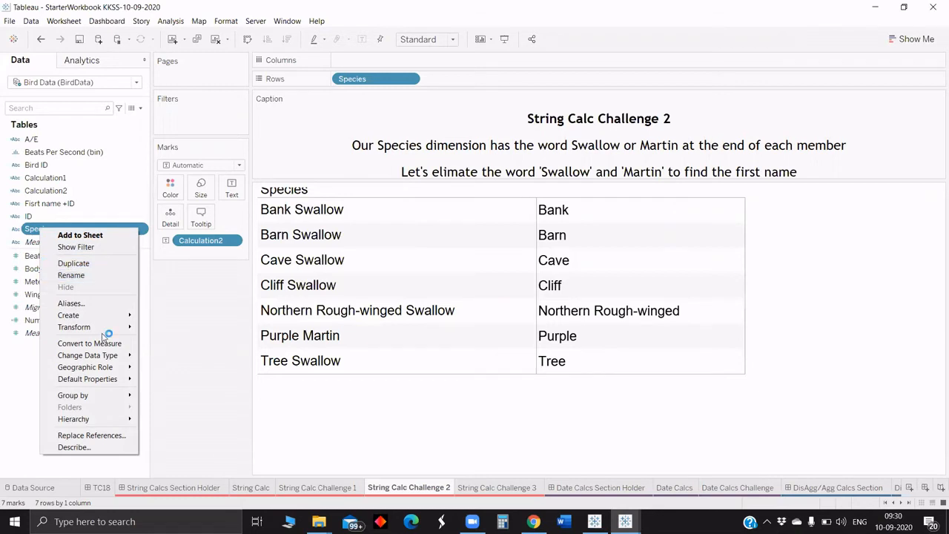
mouse_move(106, 331)
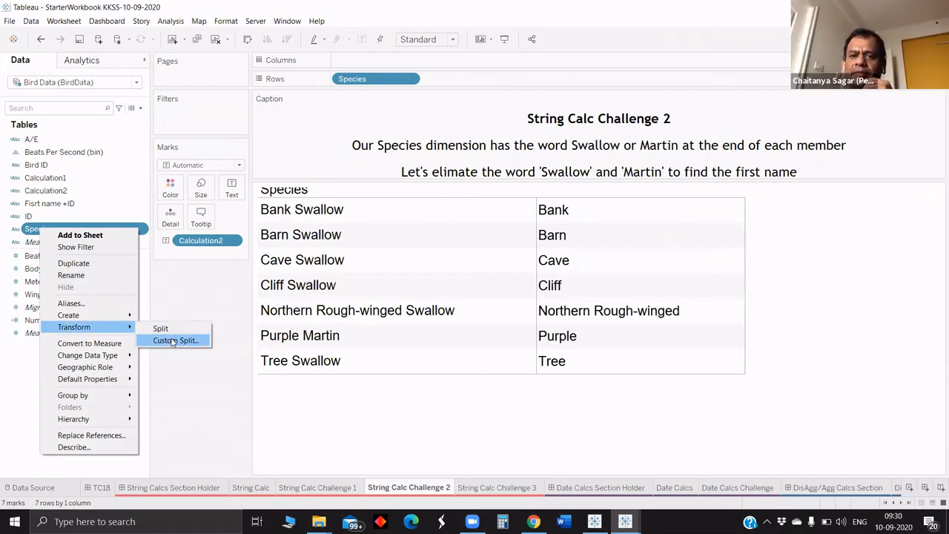
click(172, 339)
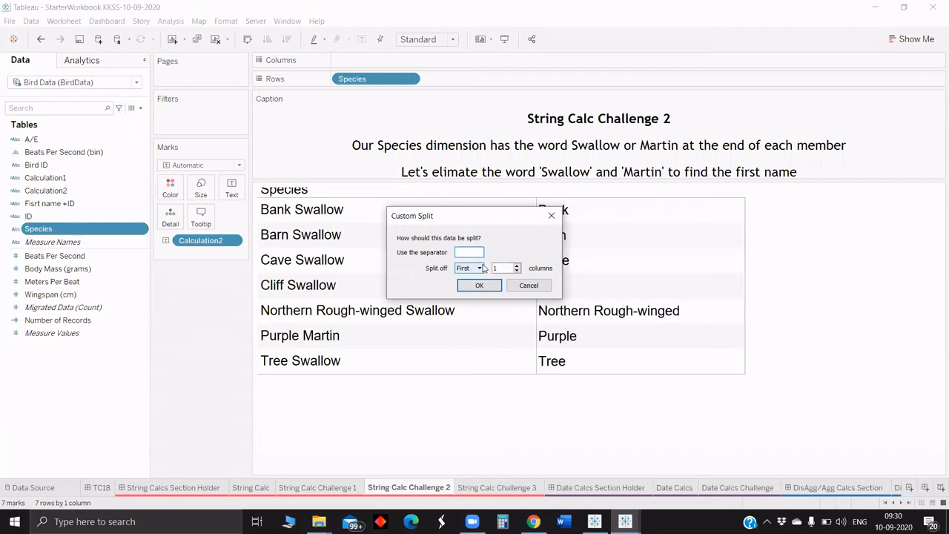
click(480, 286)
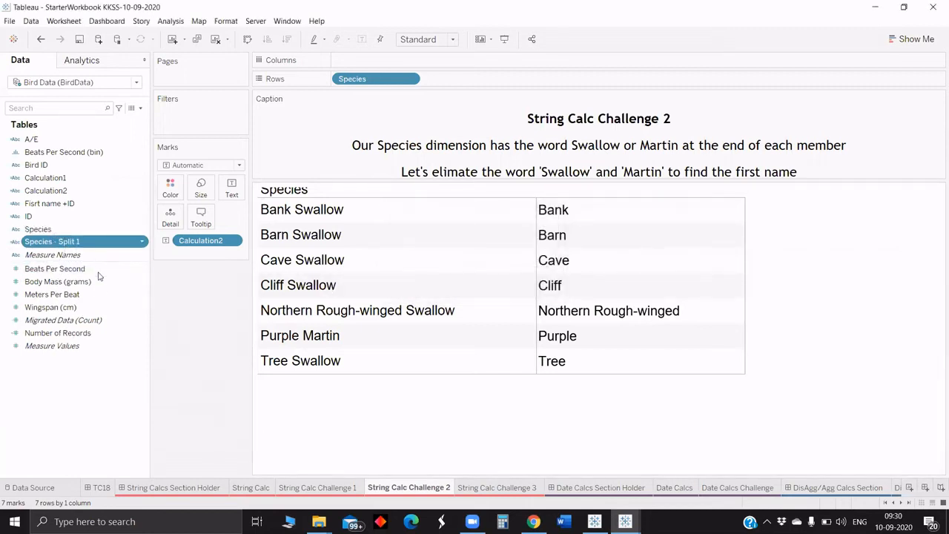
Show the Species - Split 1 field as text in the table alongside Calculation2
right_click(55, 230)
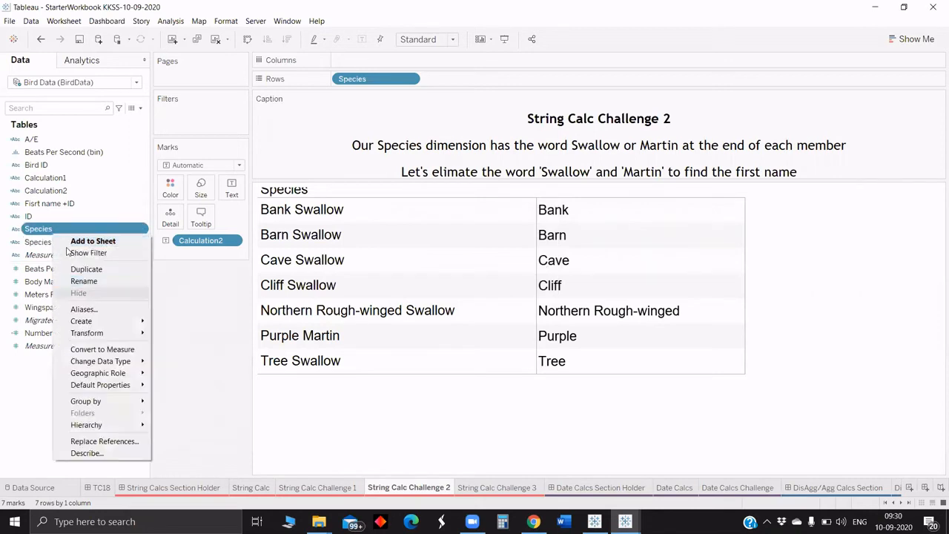
click(66, 250)
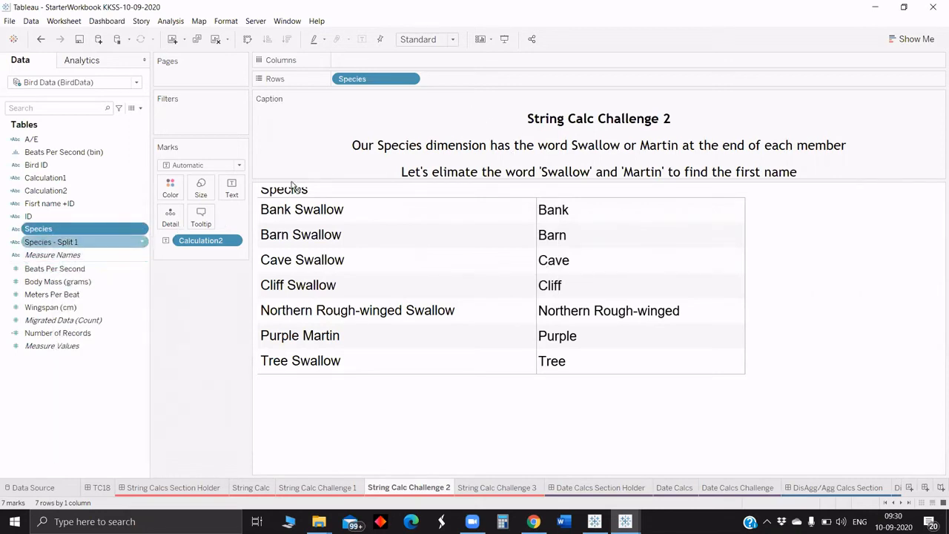
mouse_move(50, 242)
mouse_down()
mouse_move(239, 198)
mouse_move(232, 190)
mouse_up()
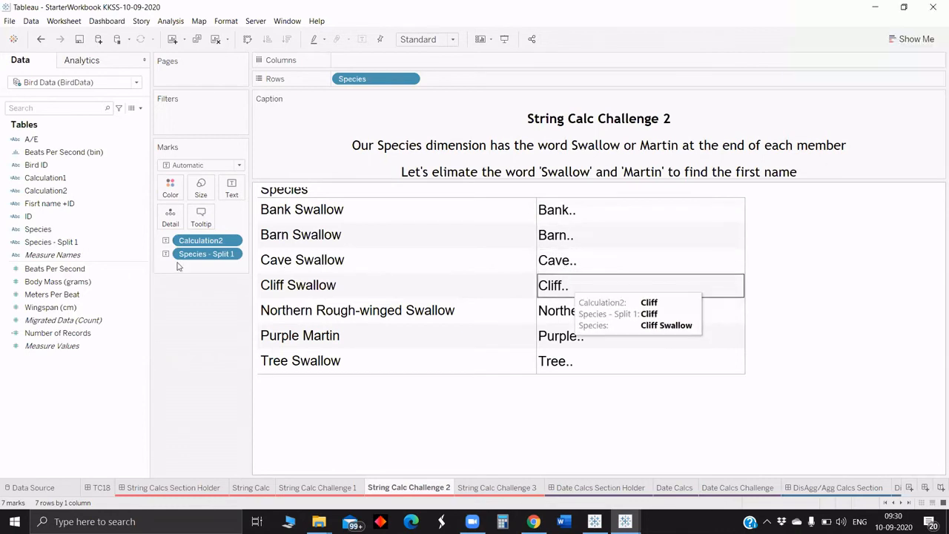
Open the Species - Split 1 calculation, examine its formula, and close it without changes
click(54, 244)
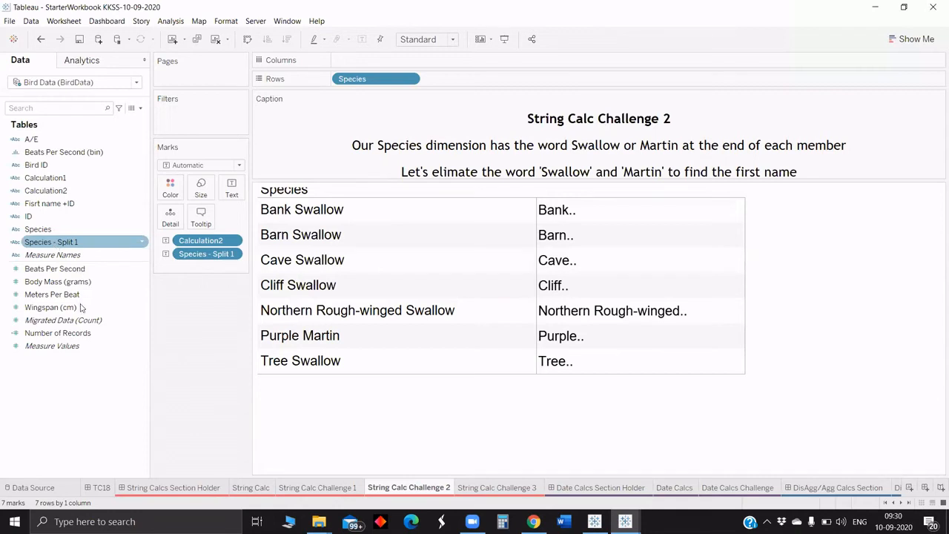
right_click(55, 243)
key(Return)
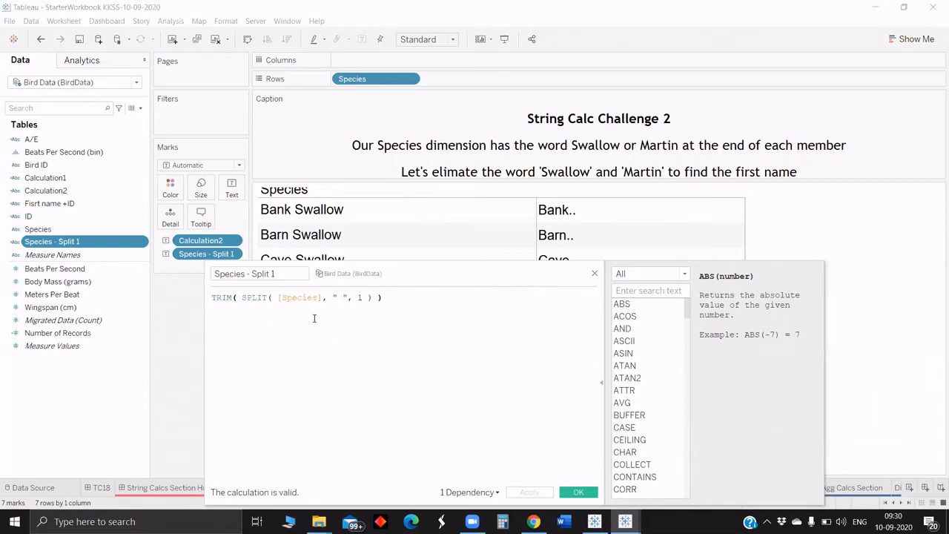
drag(415, 273, 413, 205)
drag(588, 202, 584, 184)
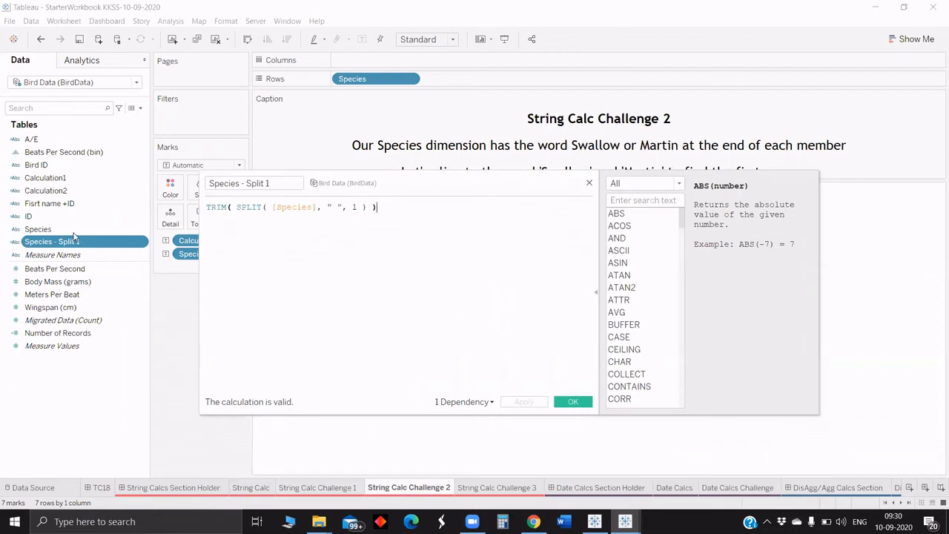
key(Escape)
Create another custom split of Species with a space as separator, splitting off the last 1 column
click(74, 230)
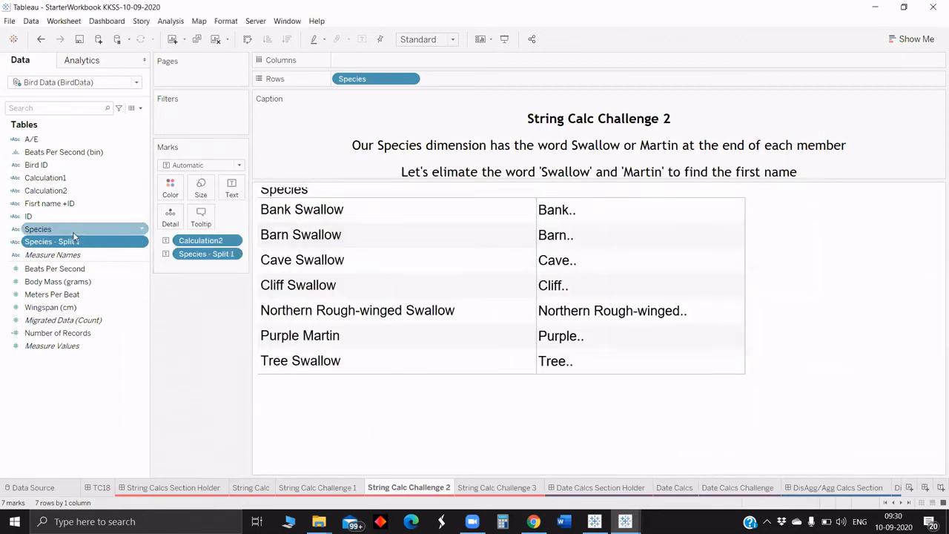
right_click(74, 232)
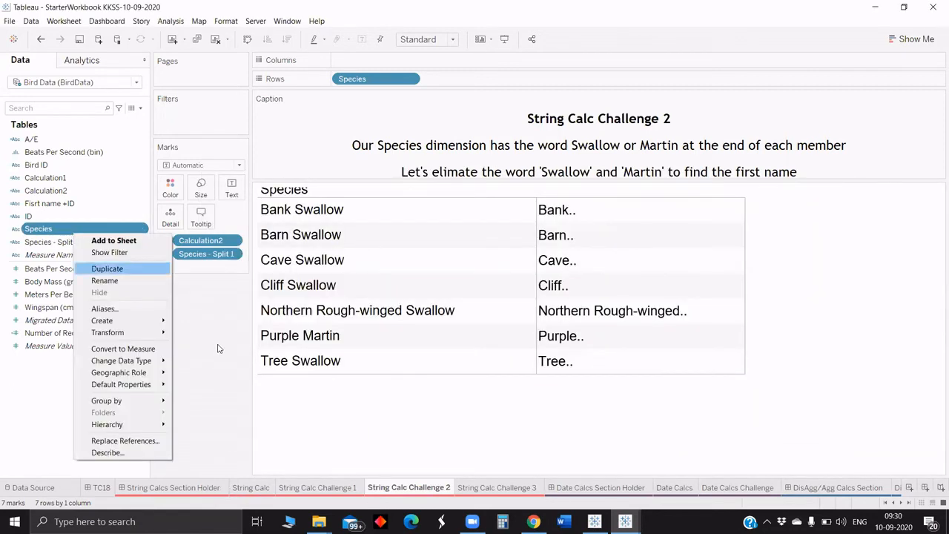
mouse_move(123, 333)
click(209, 346)
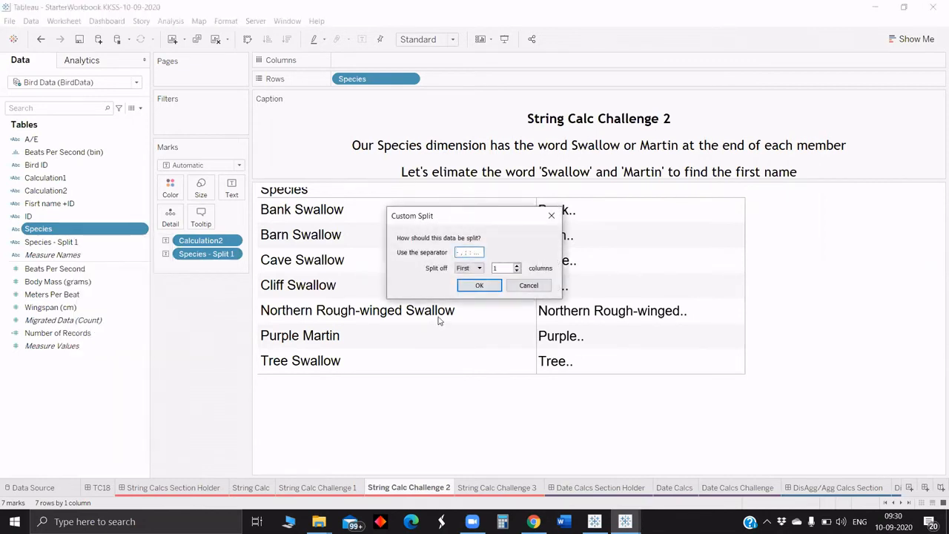
click(467, 270)
click(465, 289)
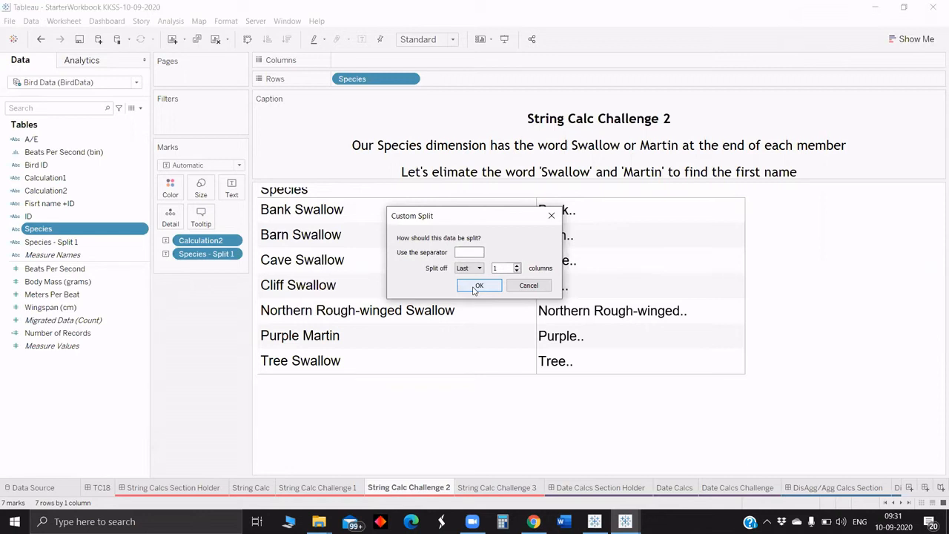
click(479, 286)
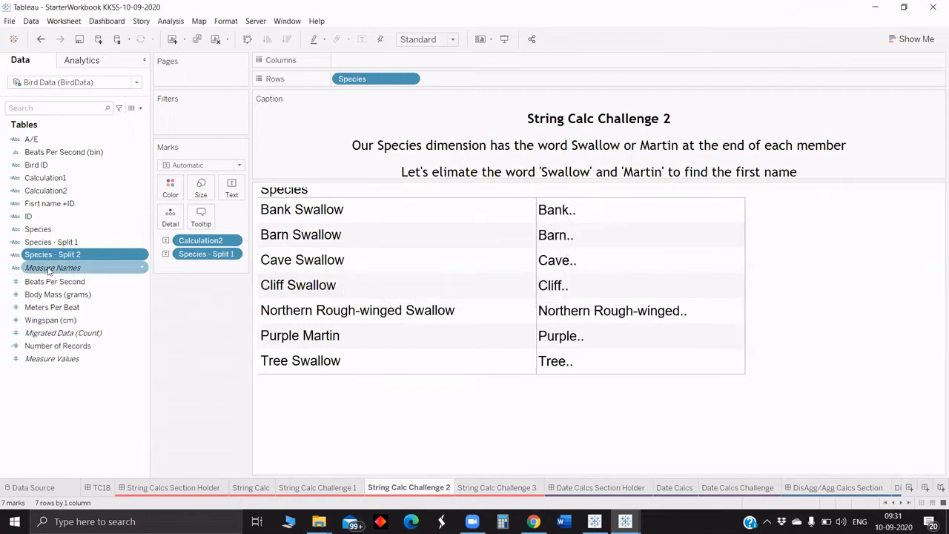
Add Species - Split 2 as a row field after Species and narrow the Species column
drag(65, 258, 200, 336)
mouse_move(647, 246)
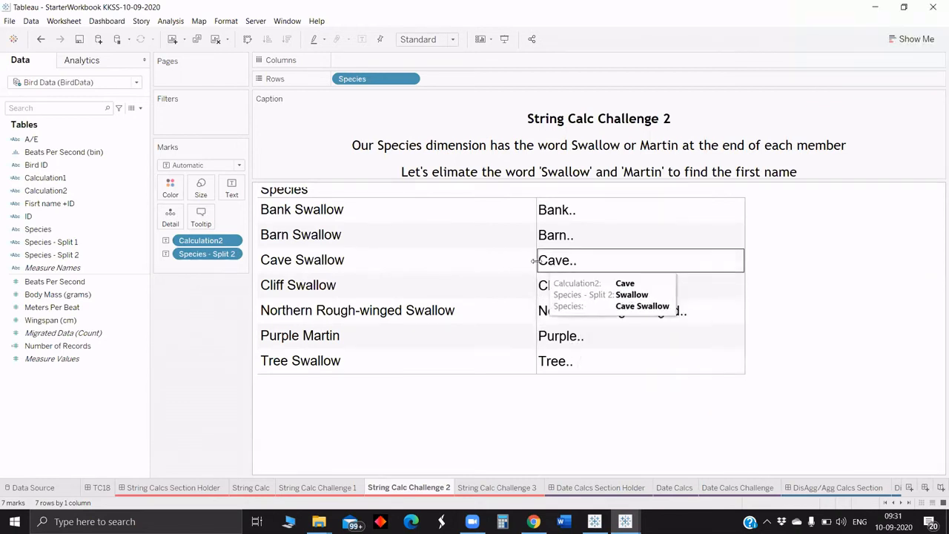
drag(536, 250, 479, 249)
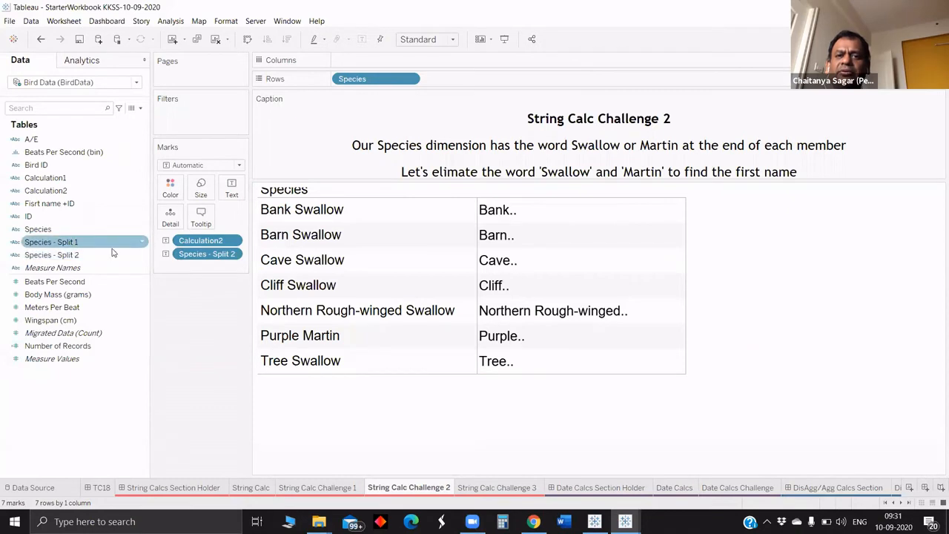
drag(198, 256, 485, 77)
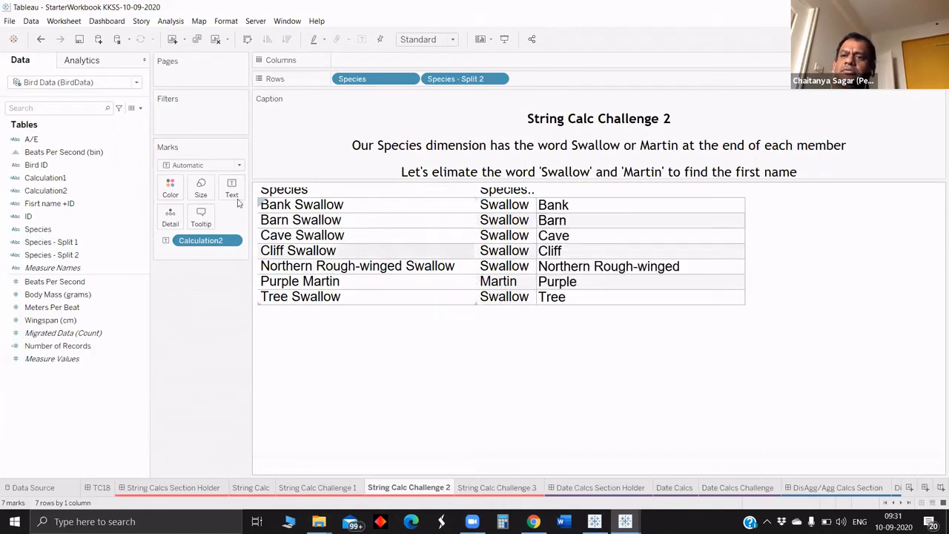
Open the Species - Split 2 calculation, examine its formula, and close it without changes
click(66, 255)
right_click(66, 255)
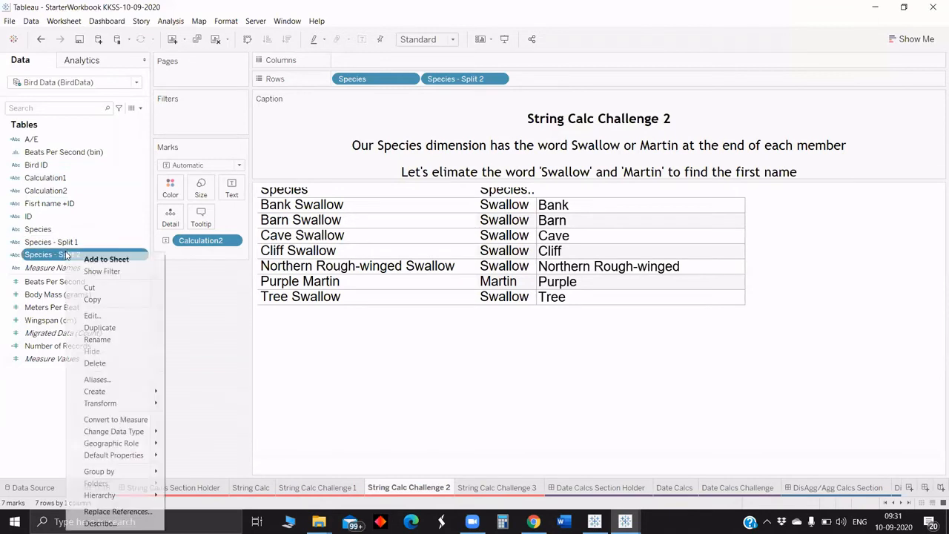
click(92, 316)
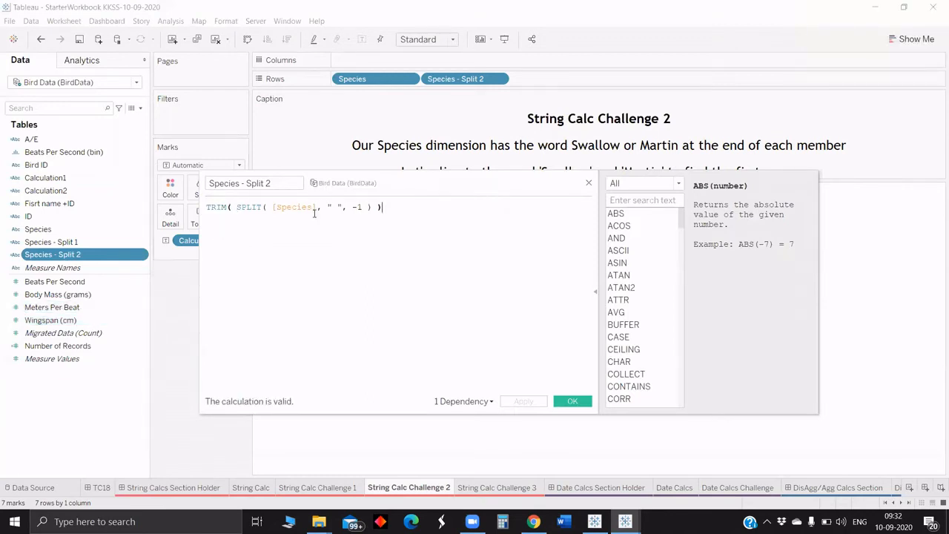
drag(385, 207, 187, 210)
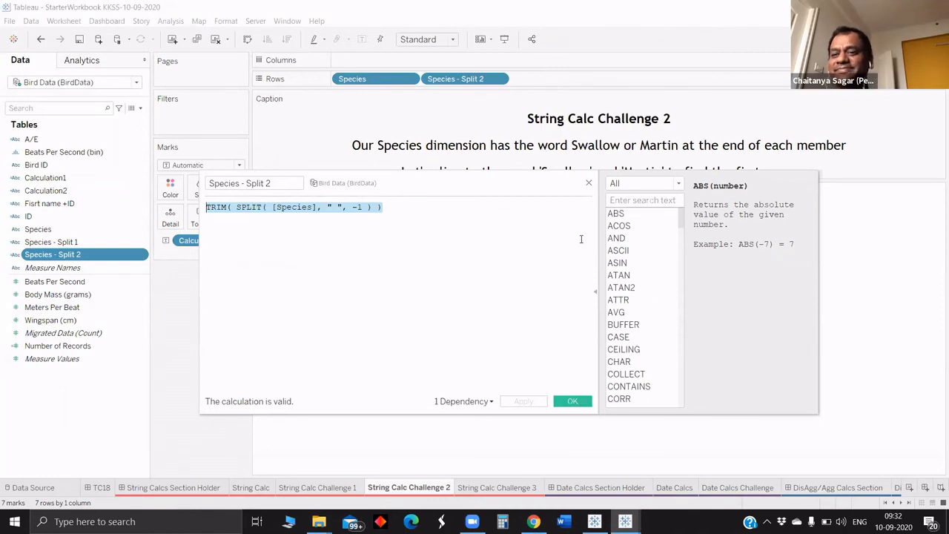
click(590, 185)
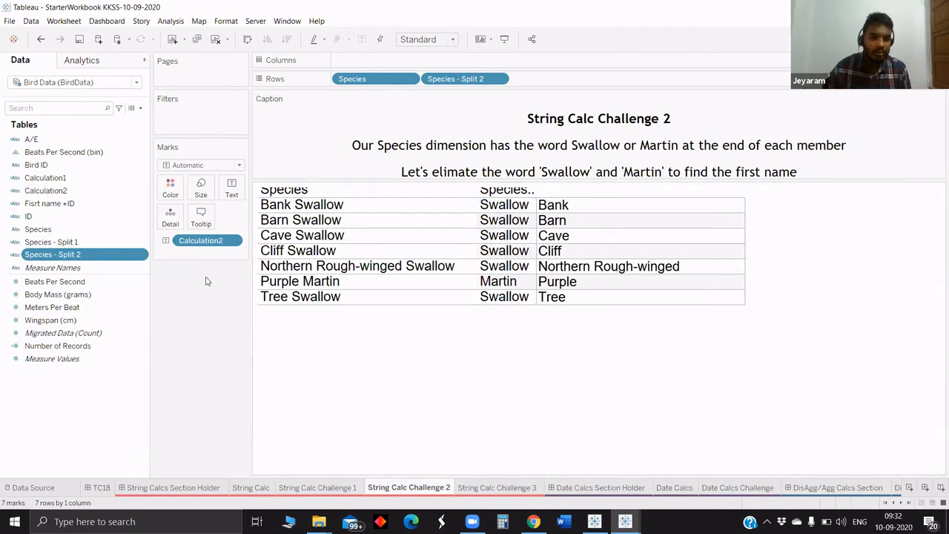
Add Species - Split 1 as a row field after Species - Split 2 to compare it with Calculation2
mouse_move(546, 255)
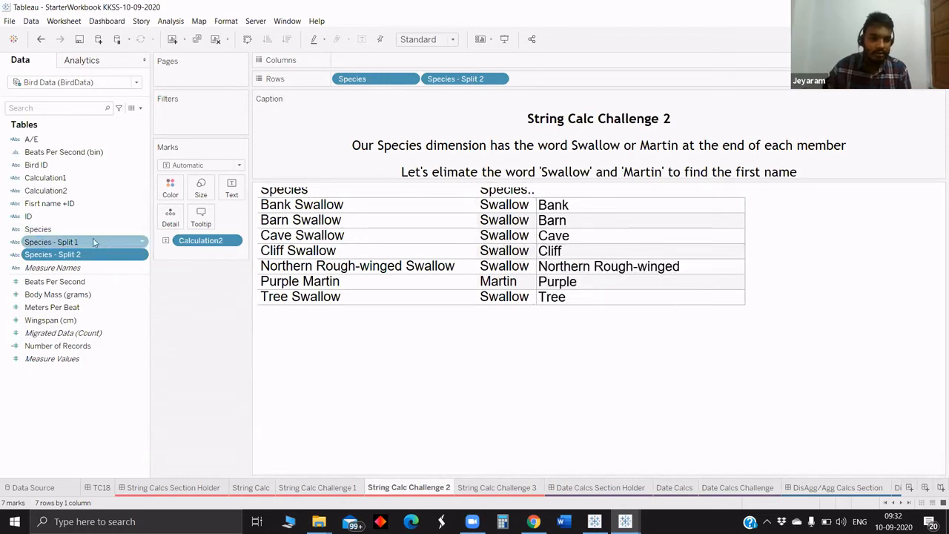
drag(93, 242, 586, 79)
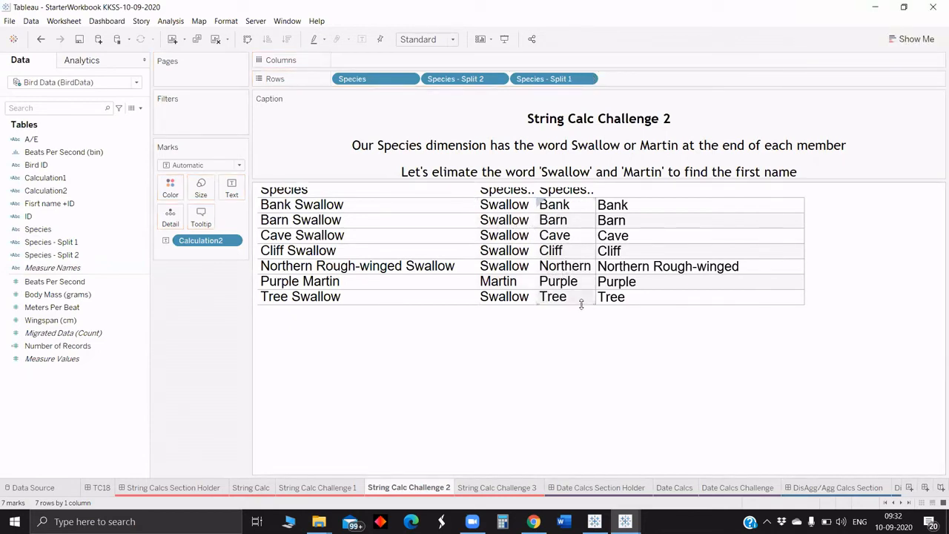
drag(582, 310, 582, 315)
mouse_move(633, 327)
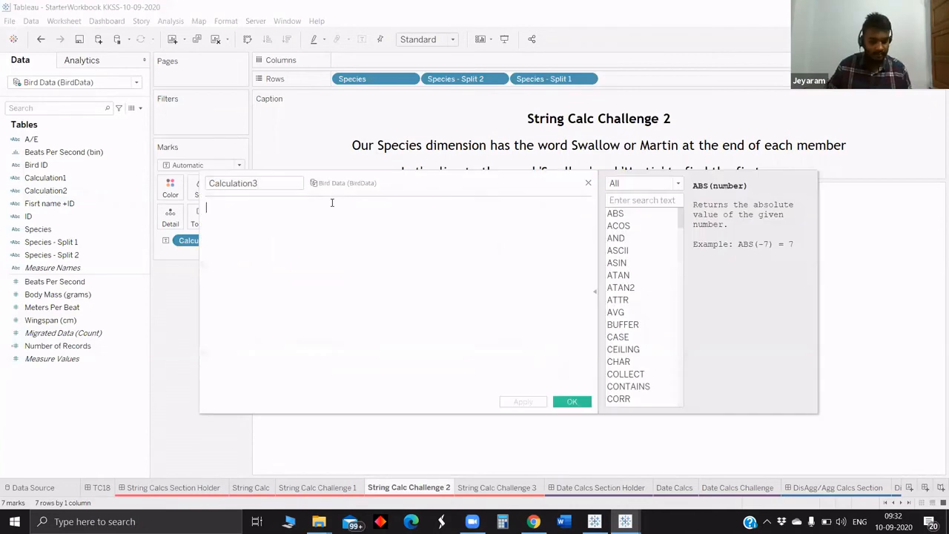
Try the formula [Species]-[Species - Split 2] in a new calculated field and check its error details
text(spe)
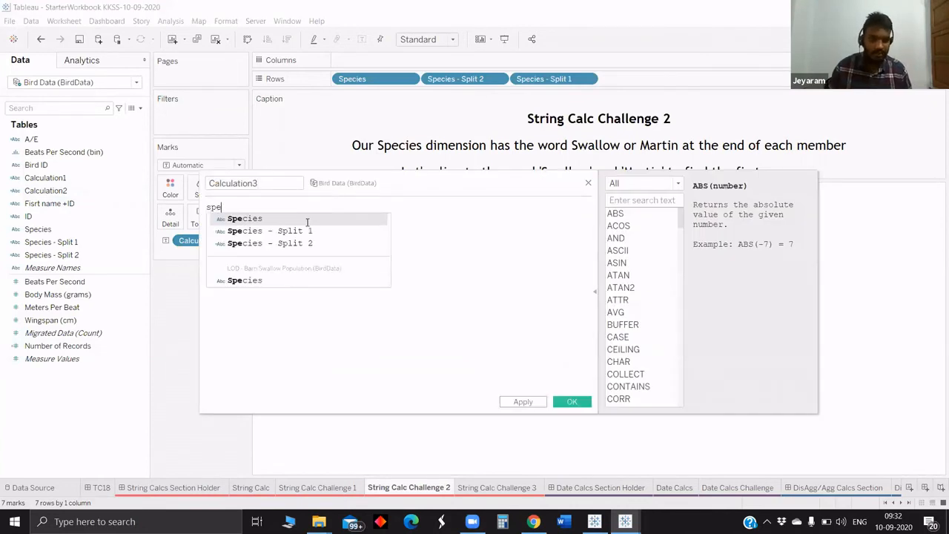
key(Return)
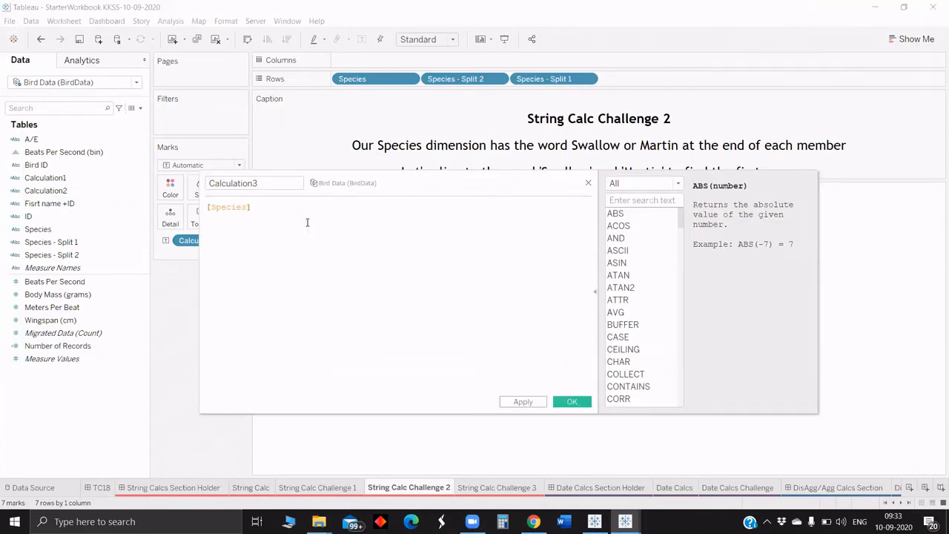
text(=spe)
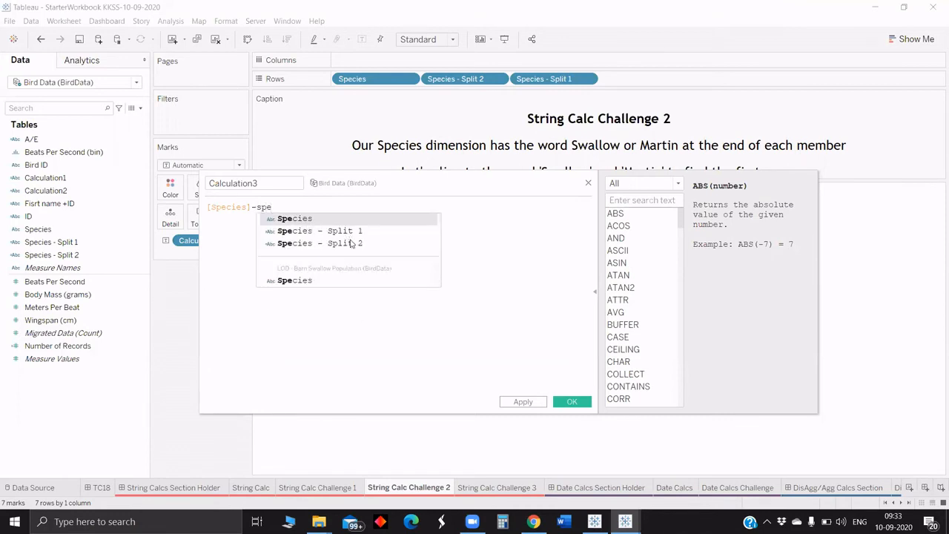
click(351, 244)
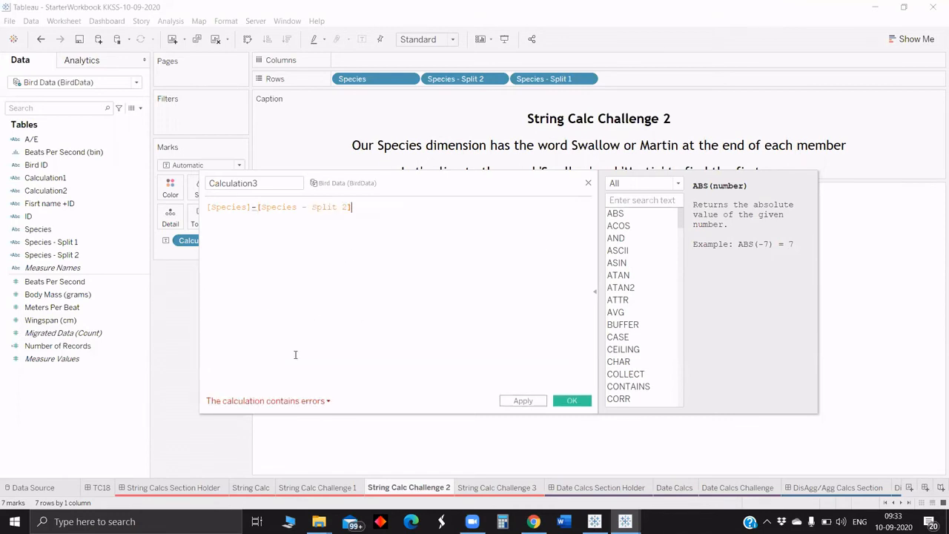
click(287, 401)
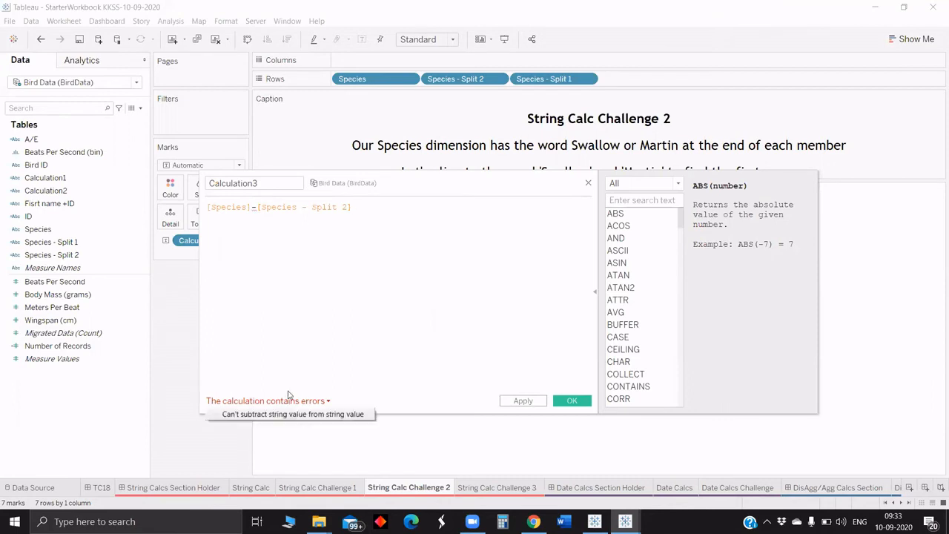
Remove the minus sign between the two fields and insert the REPLACE function at the start of the formula
double_click(253, 208)
double_click(255, 208)
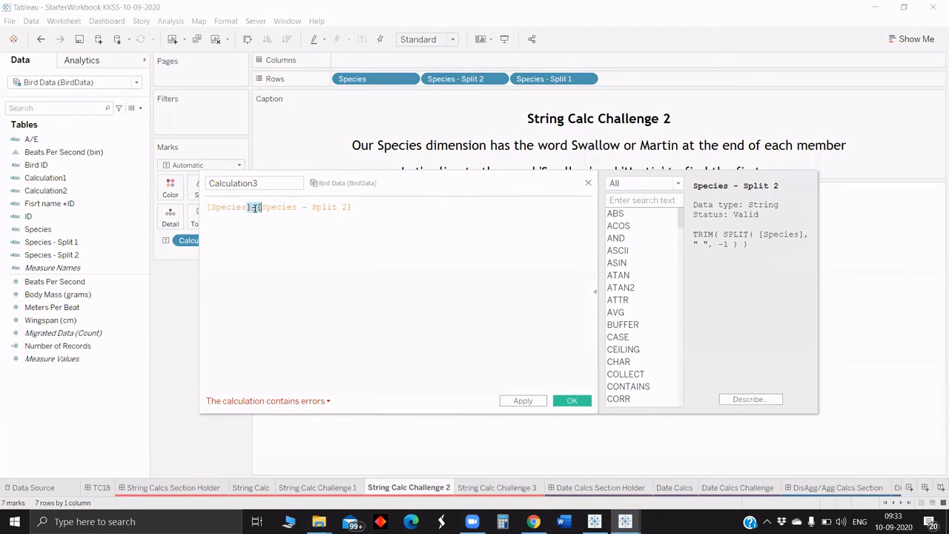
triple_click(256, 208)
click(256, 209)
key(BackSpace)
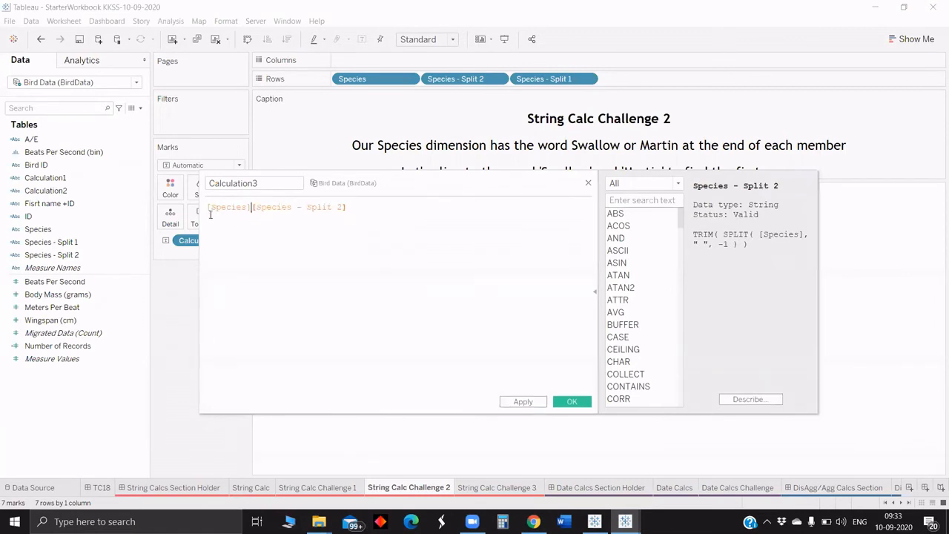
click(208, 211)
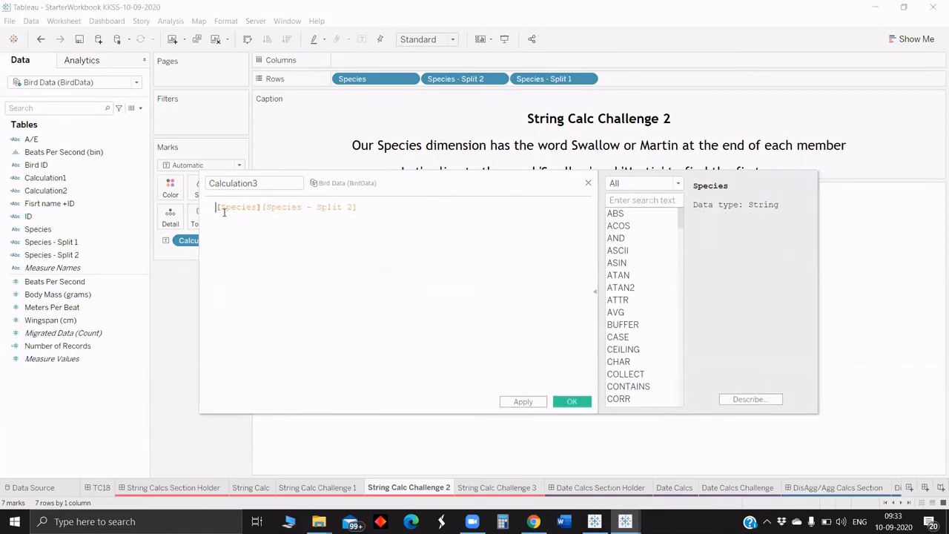
text(re)
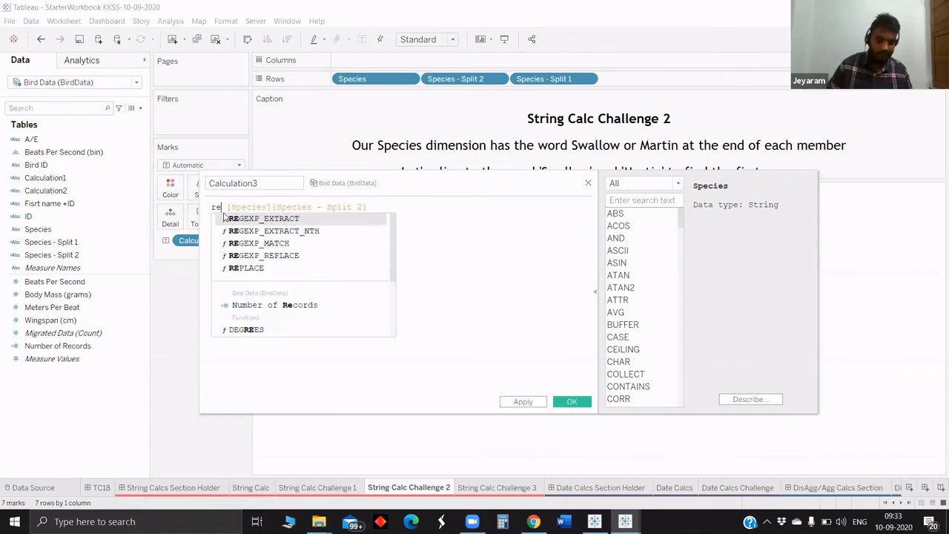
text(pla)
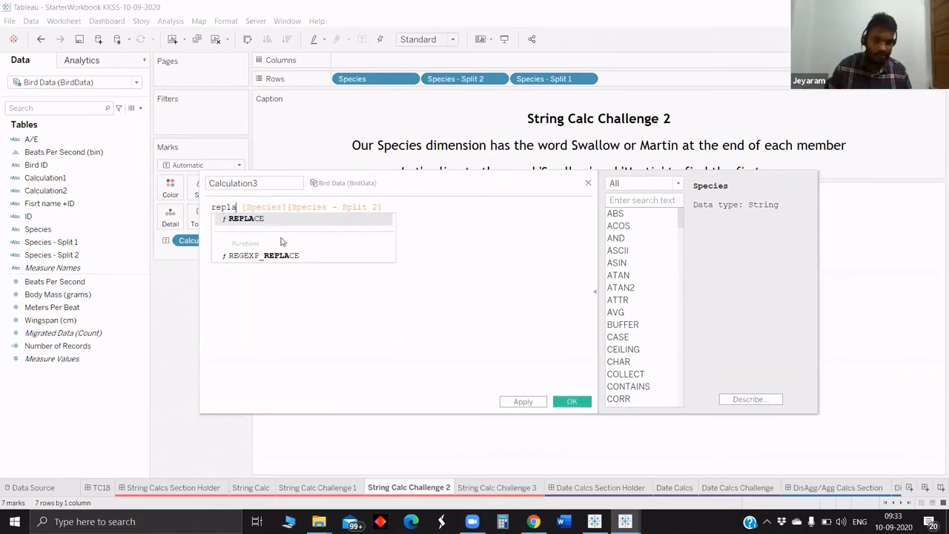
click(252, 222)
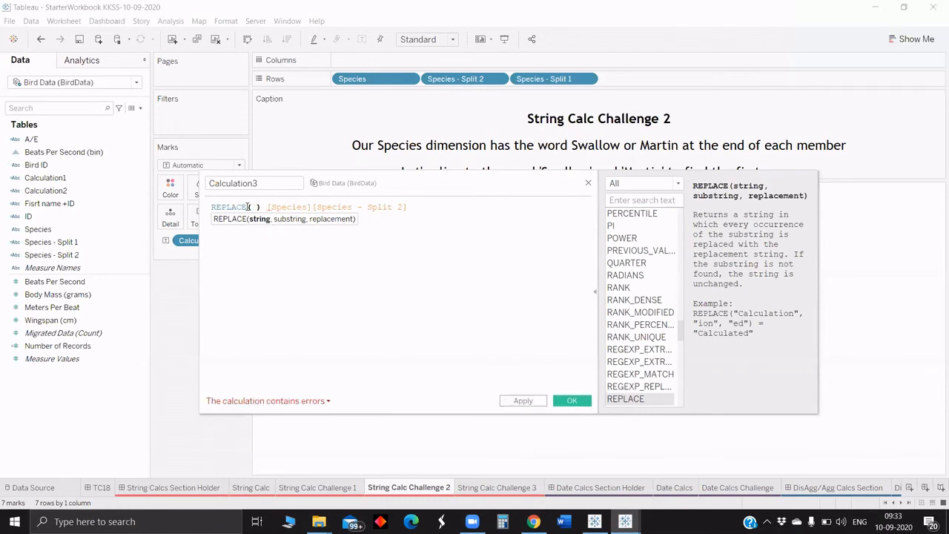
Enter [Species] as the string argument of REPLACE, followed by a comma
text(spe)
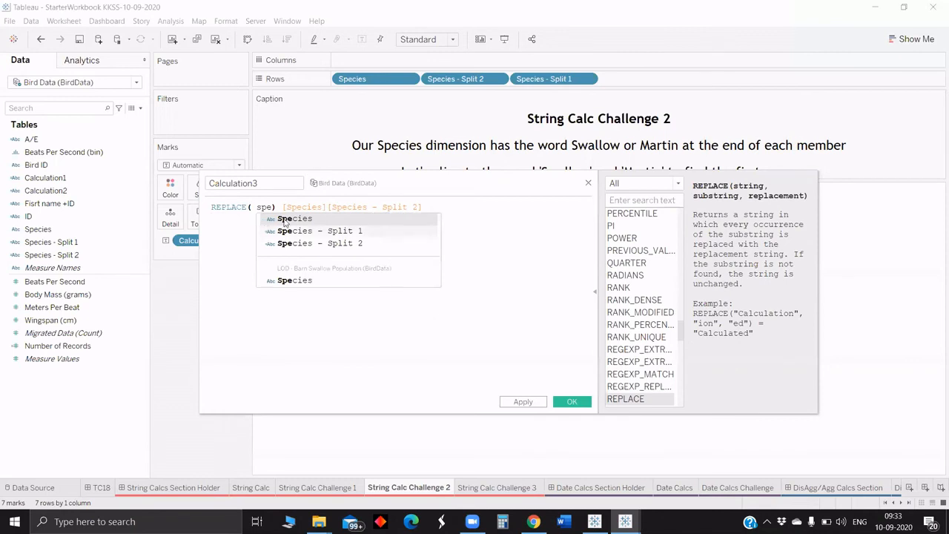
click(294, 219)
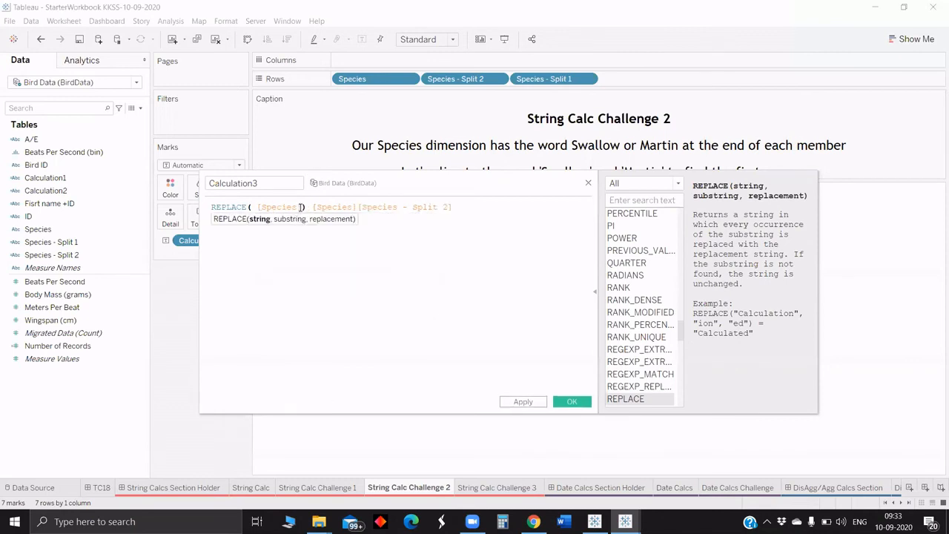
text(,)
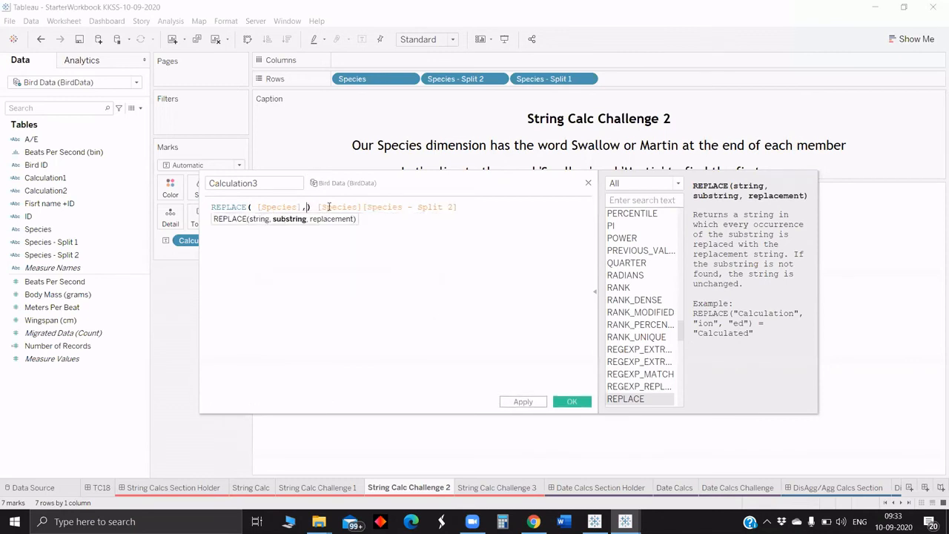
click(309, 207)
key(BackSpace)
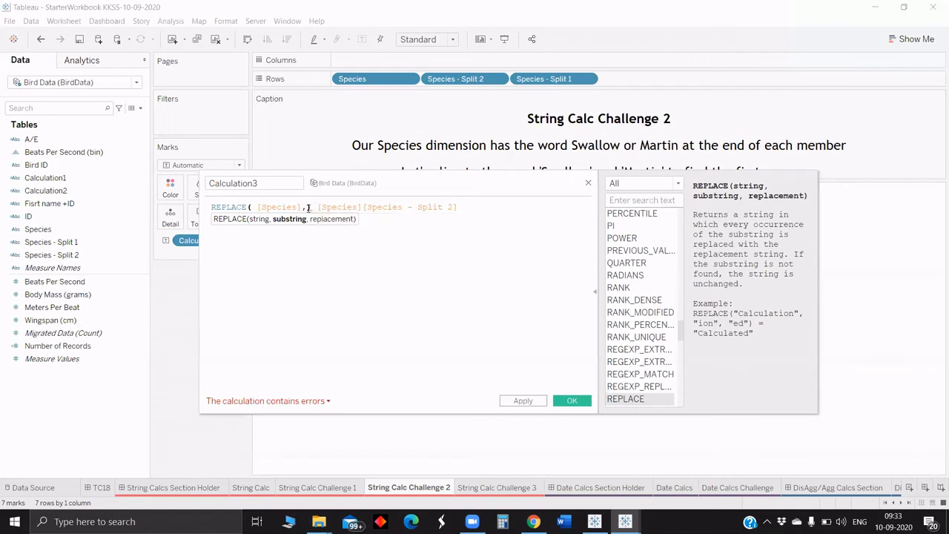
text(cus)
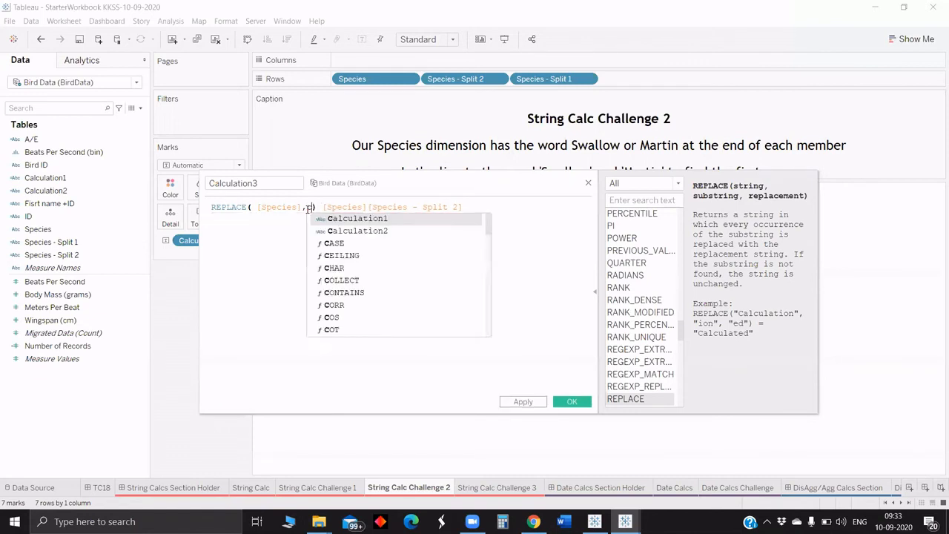
text(t)
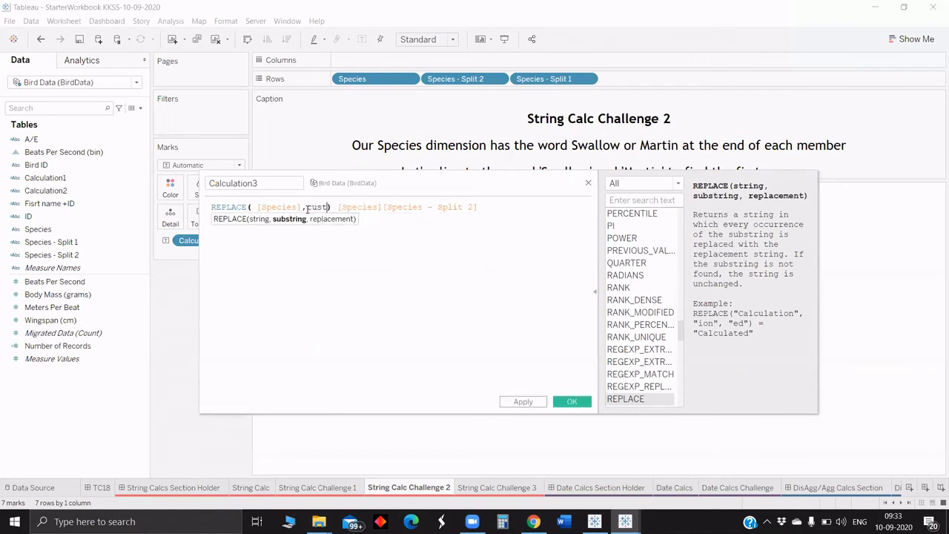
key(BackSpace)
key(BackSpace)
key(BackSpace)
key(BackSpace)
Complete REPLACE with [Species - Split 2] as substring and " " as replacement, and delete the leftover field references after it
text(spe)
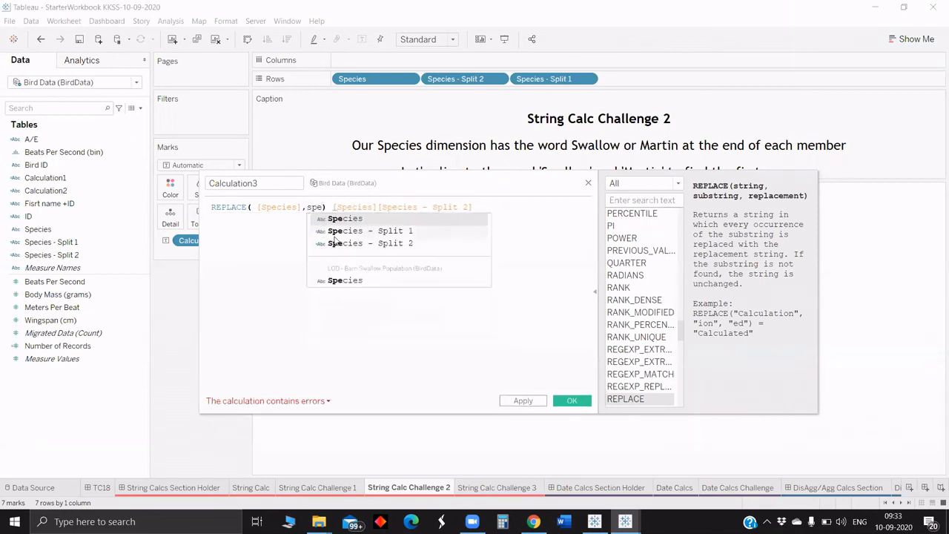
click(344, 243)
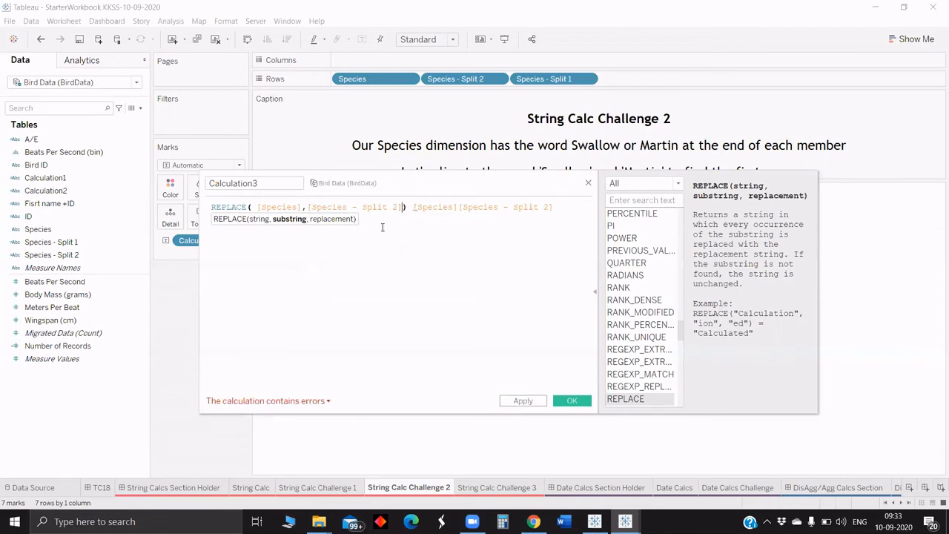
text(,")
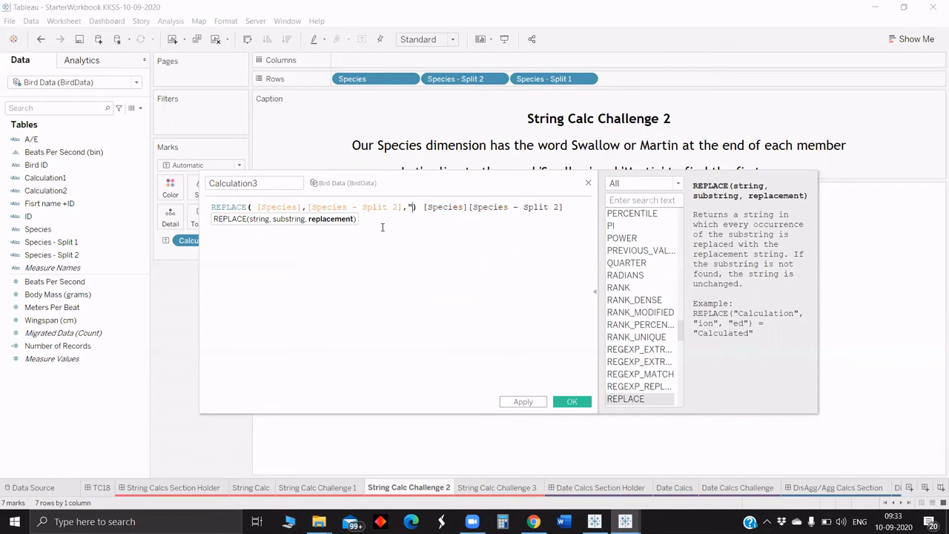
text( ")
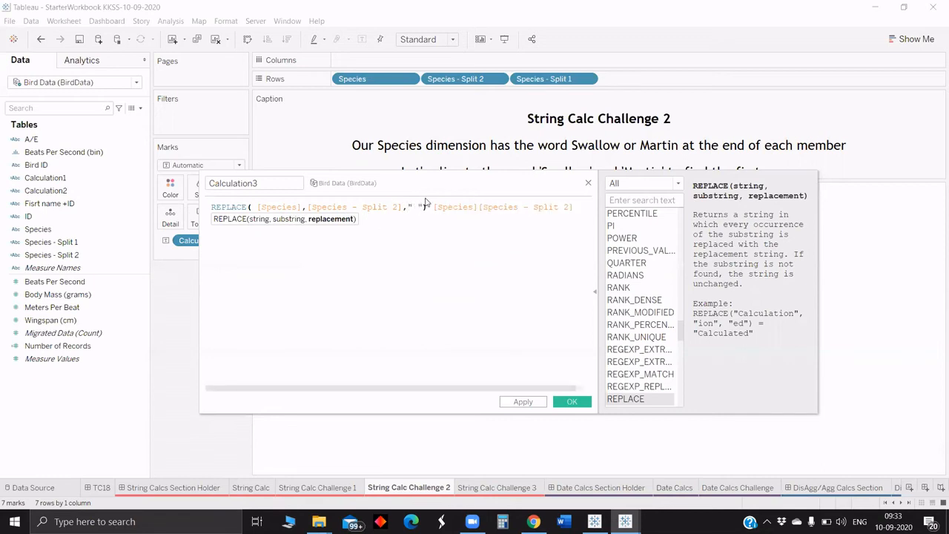
drag(432, 207, 574, 208)
key(BackSpace)
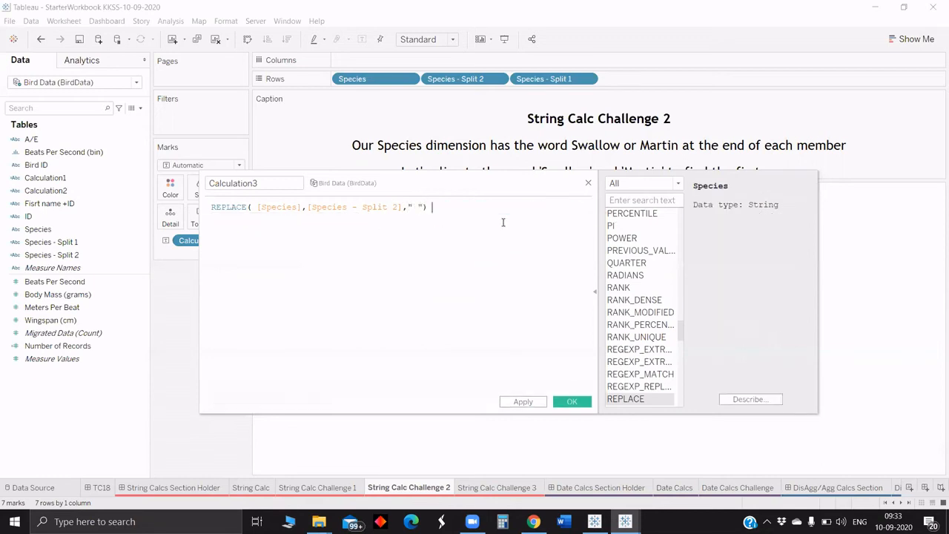
Change the replacement argument of REPLACE to an empty string ""
drag(408, 207, 422, 207)
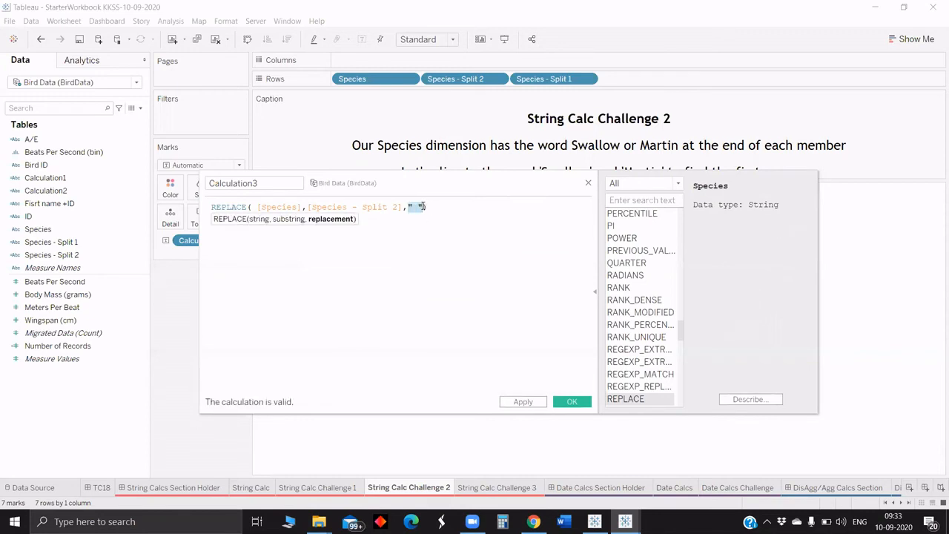
key(BackSpace)
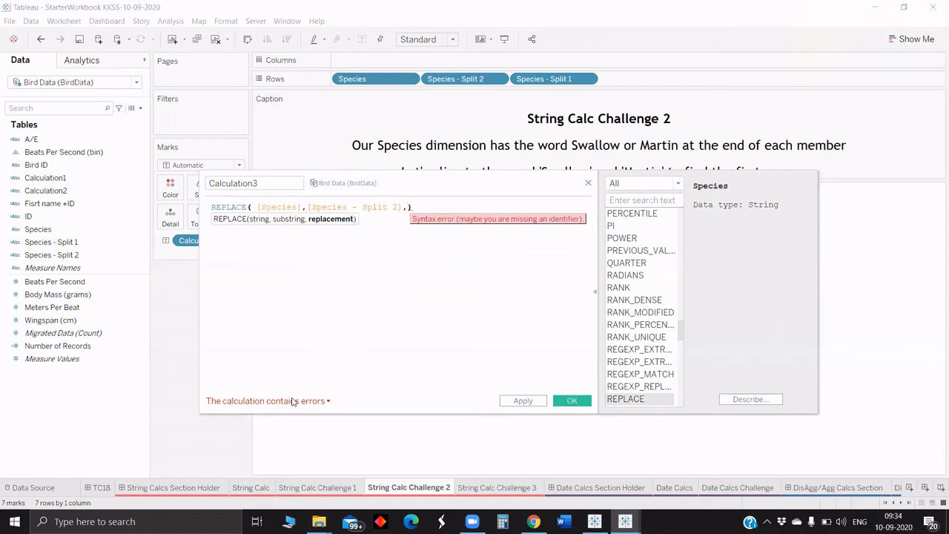
key(BackSpace)
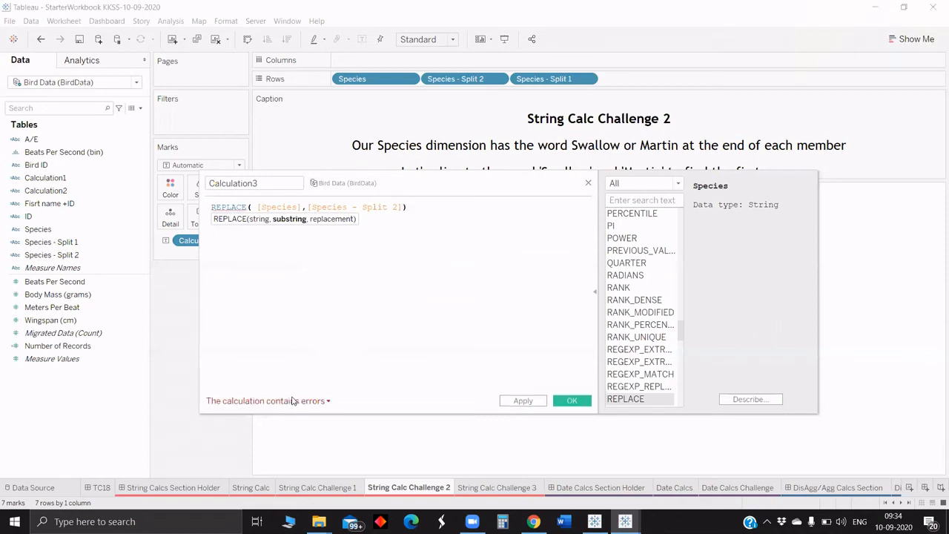
text(,)
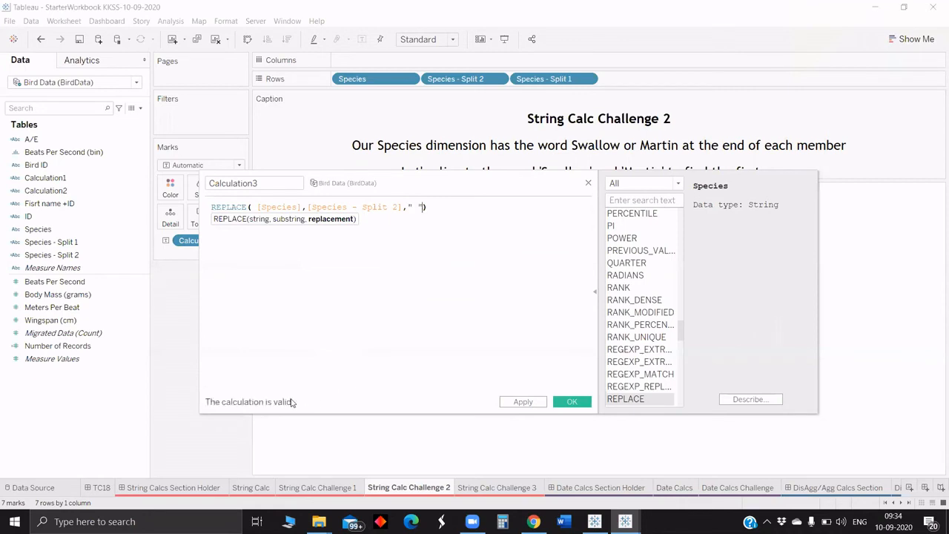
key(BackSpace)
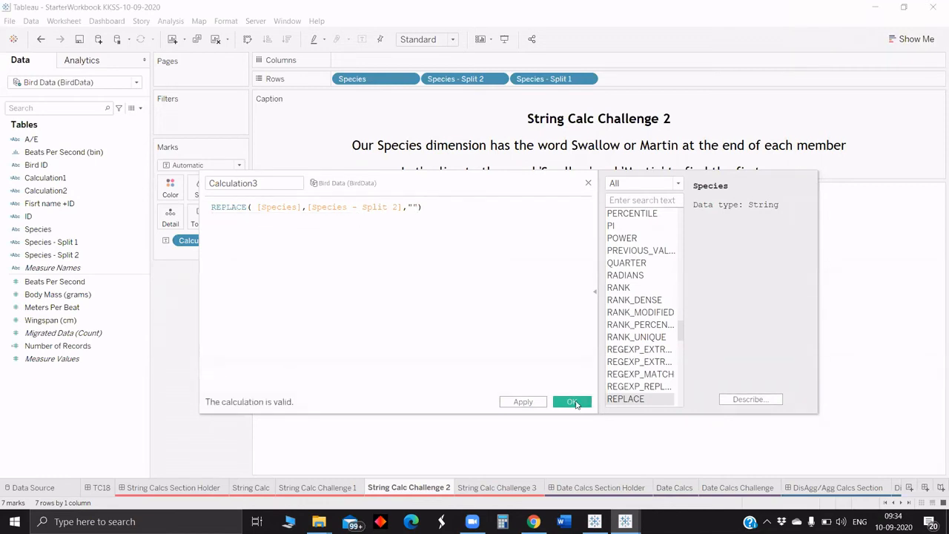
Save the REPLACE calculation and add Calculation3 as a row field after Species - Split 1
click(572, 402)
drag(622, 112, 642, 77)
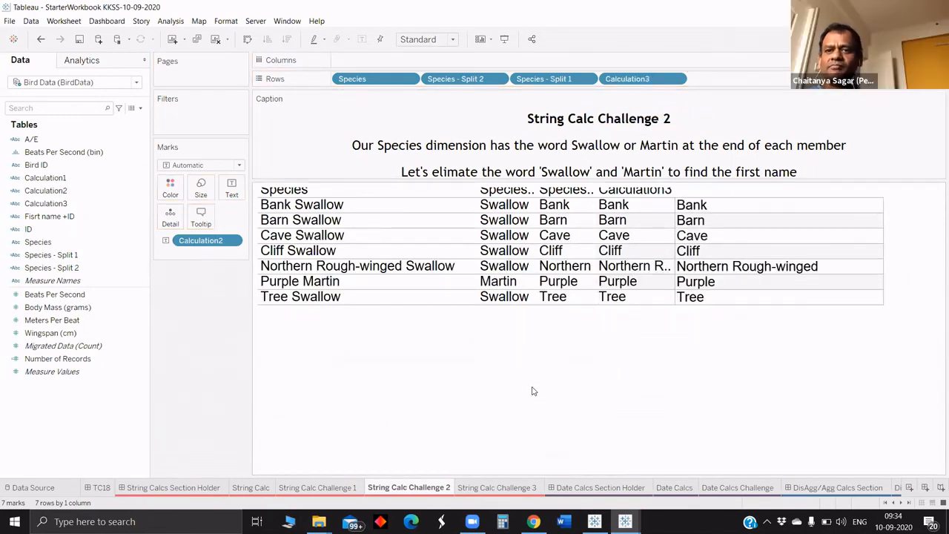
Go to the Date Calcs Challenge sheet and enlarge its caption area so the whole challenge text fits
click(675, 490)
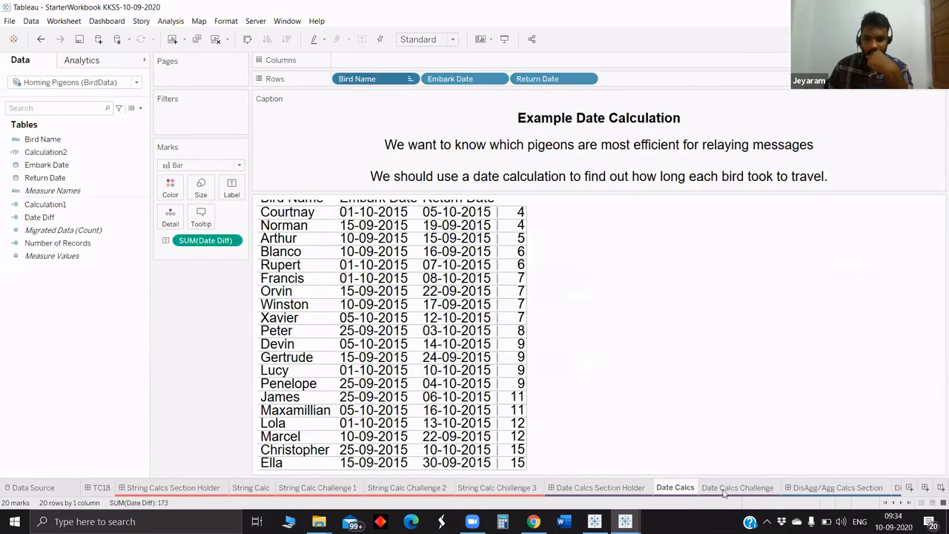
click(726, 490)
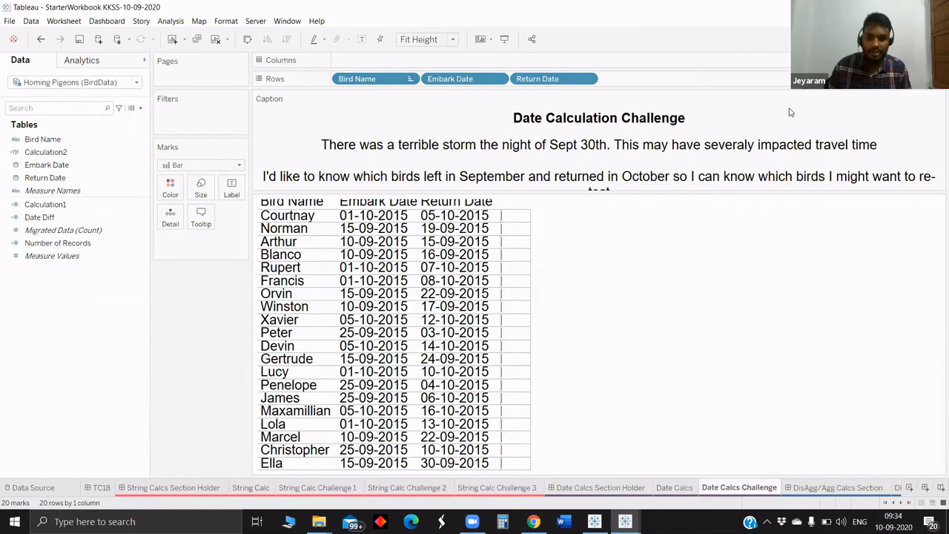
drag(523, 215, 498, 206)
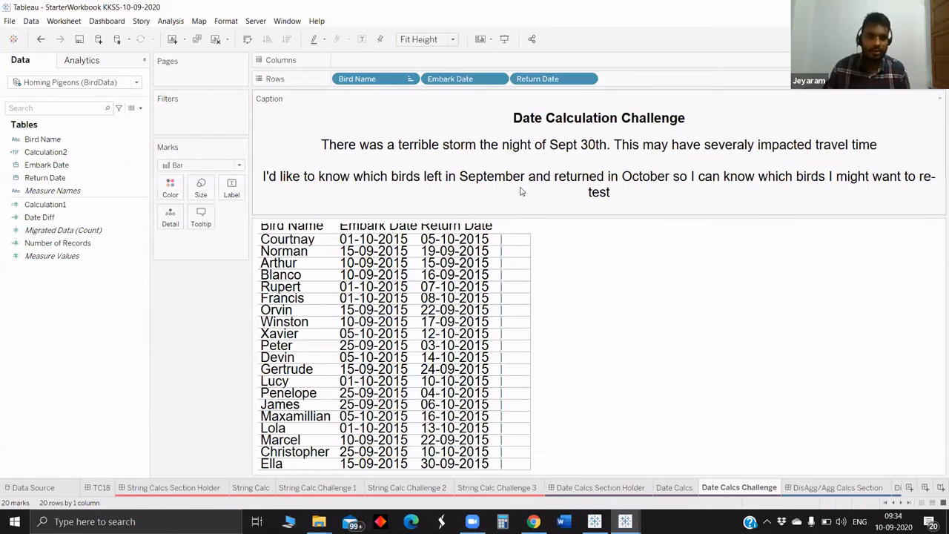
Create a new calculated field on the Homing Pigeons data and begin its formula with IF
click(139, 109)
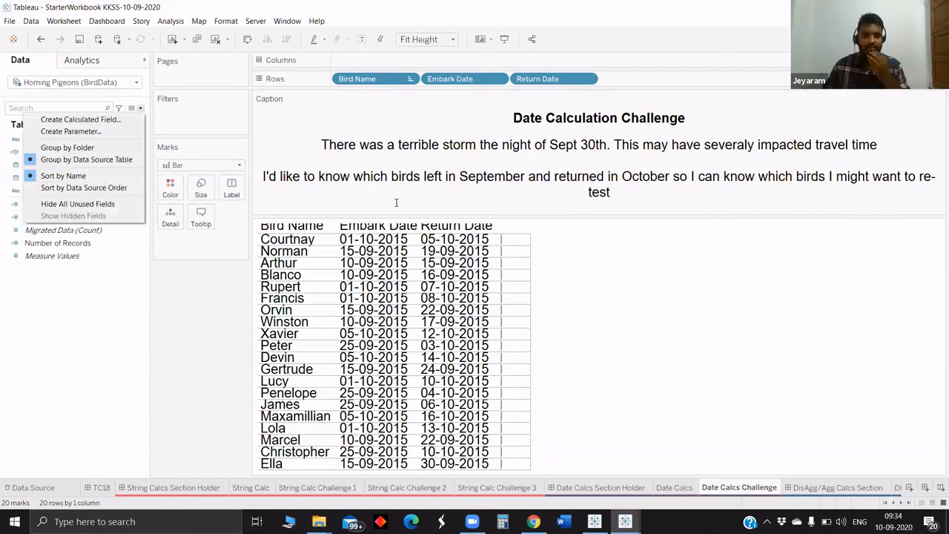
key(Down)
key(Return)
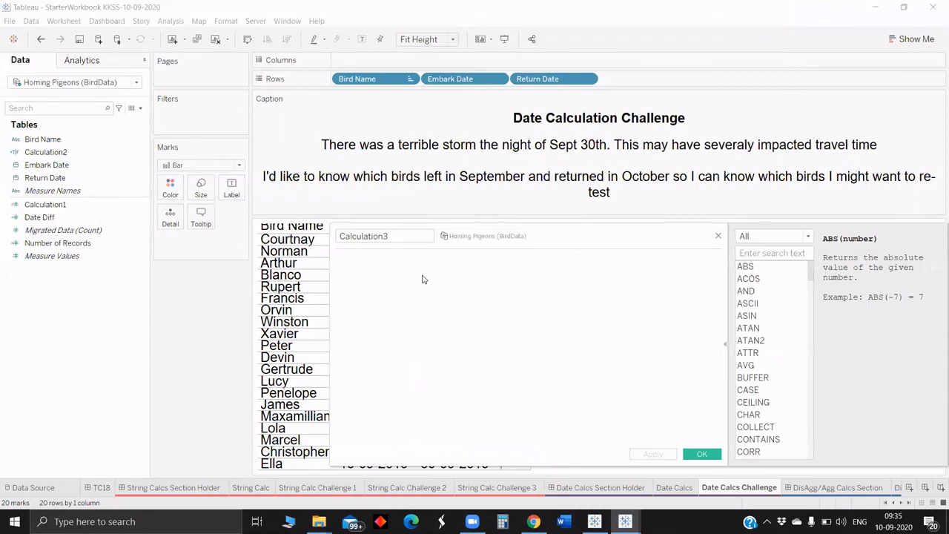
text(i)
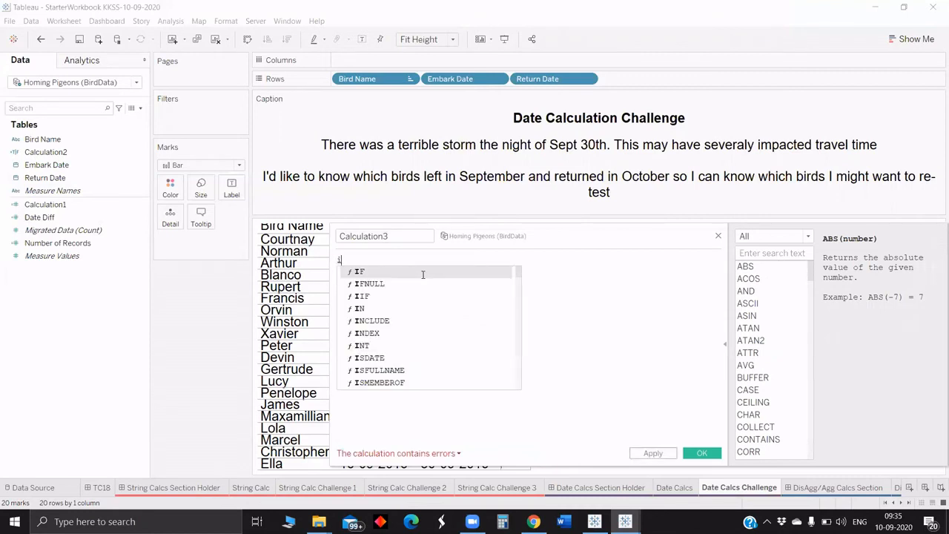
click(423, 274)
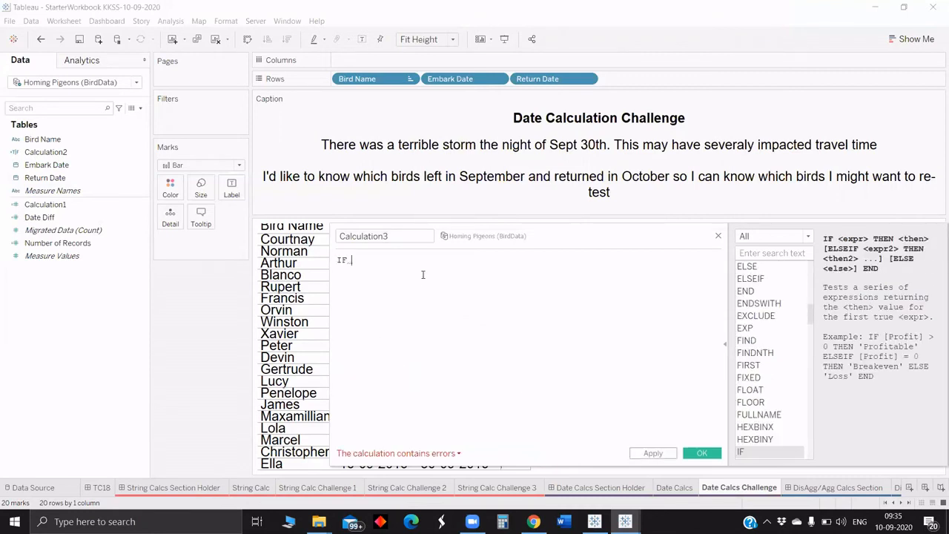
Add the condition MONTH([Embark Date])= 9 after IF and continue it with the and operator
text(month)
key(Return)
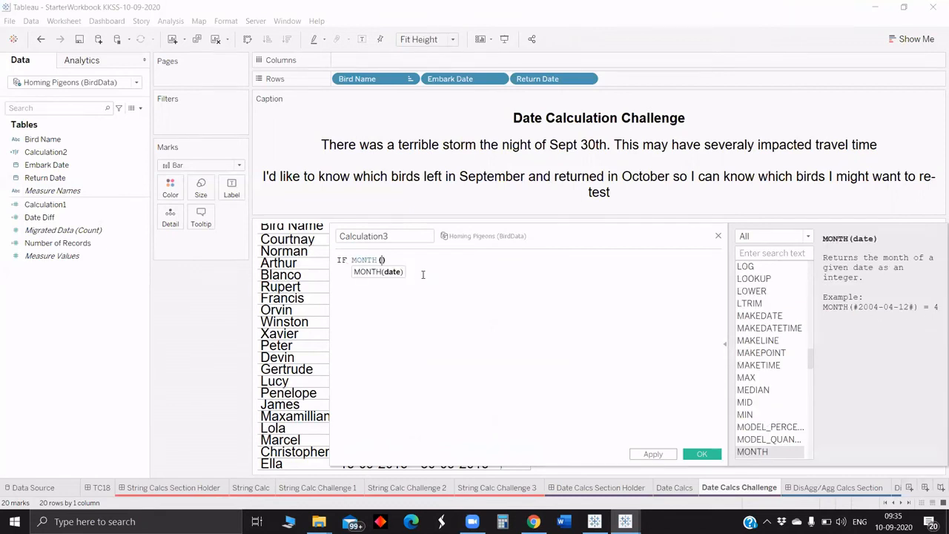
text([Embark Date])=p)
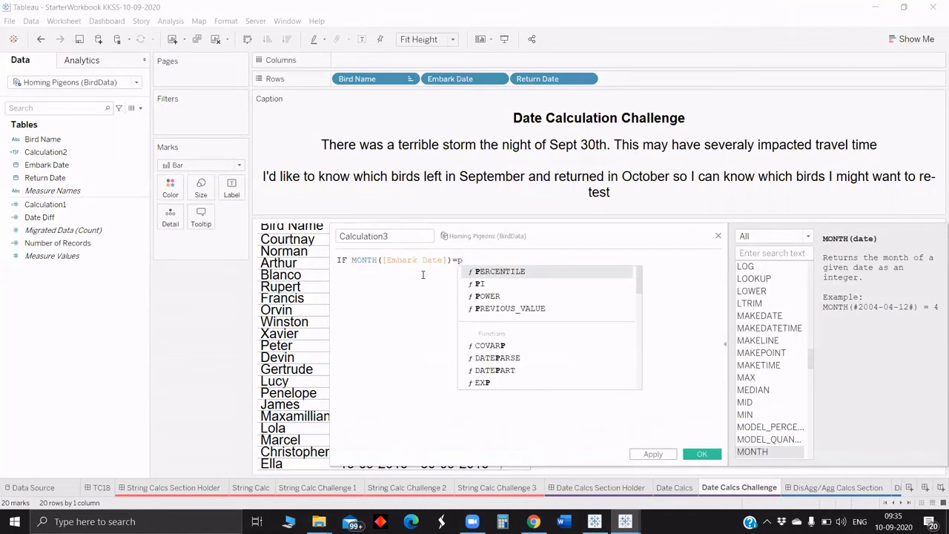
key(BackSpace)
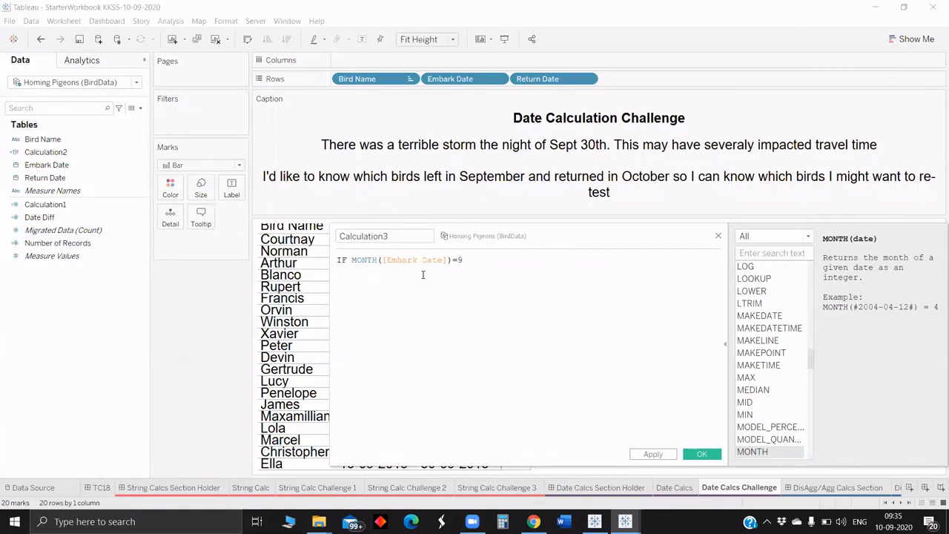
key(Left)
key(Right)
text(a)
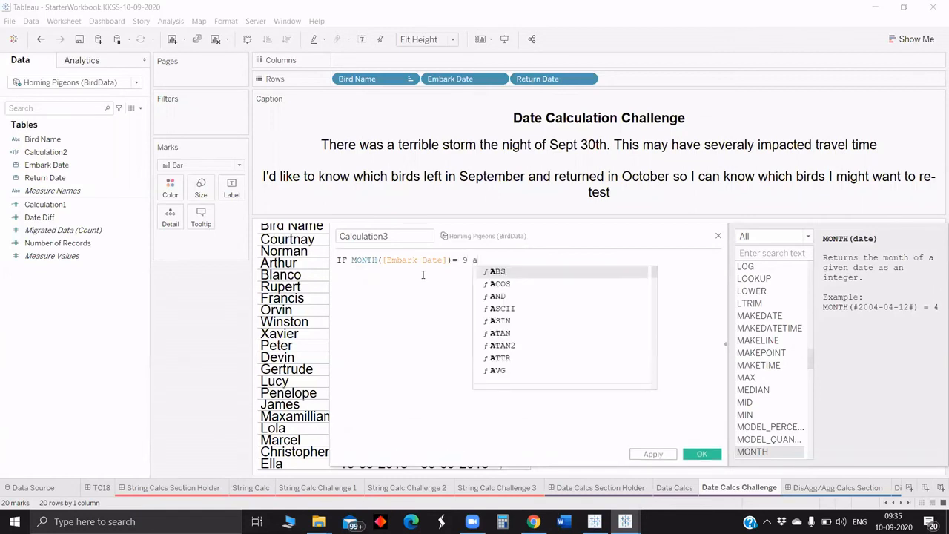
text(nd)
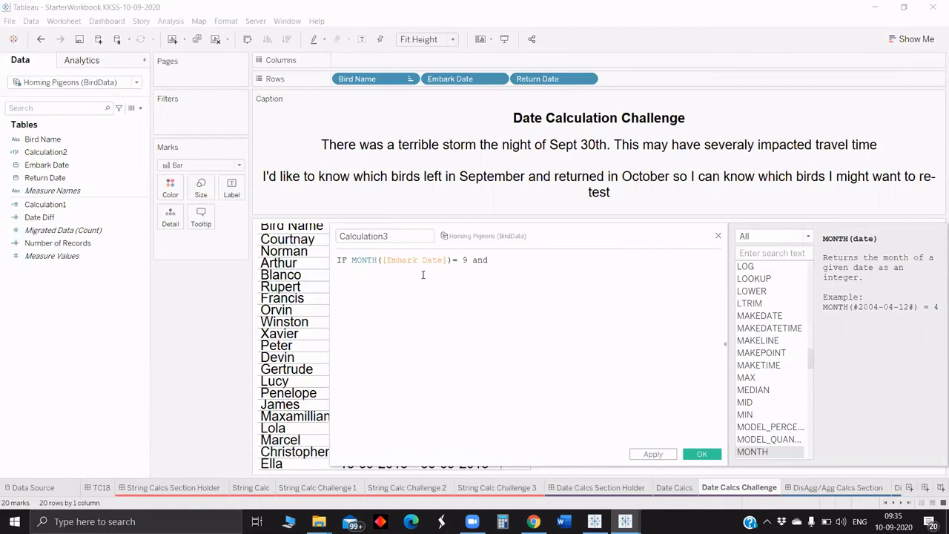
Add MONTH([Return Date])=10 as the second condition of the IF formula
text( month)
key(Return)
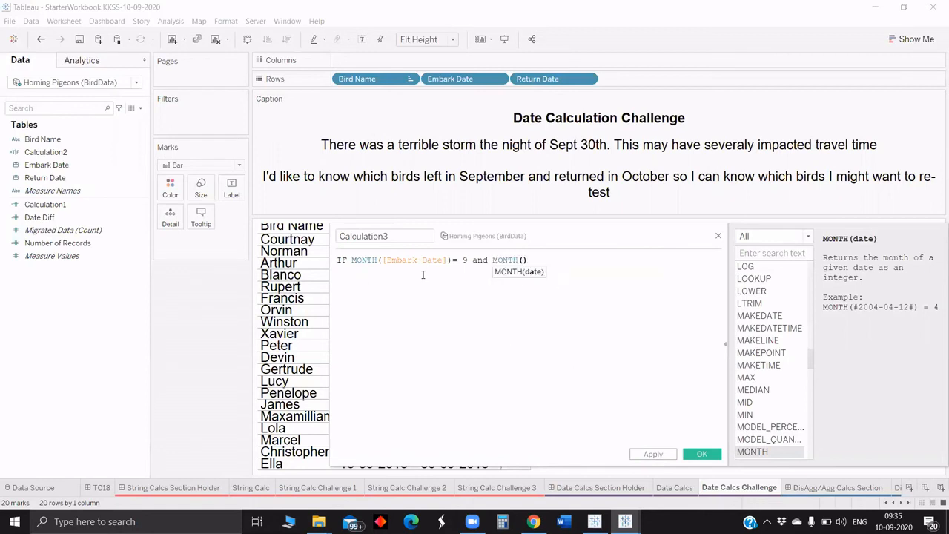
text(retu)
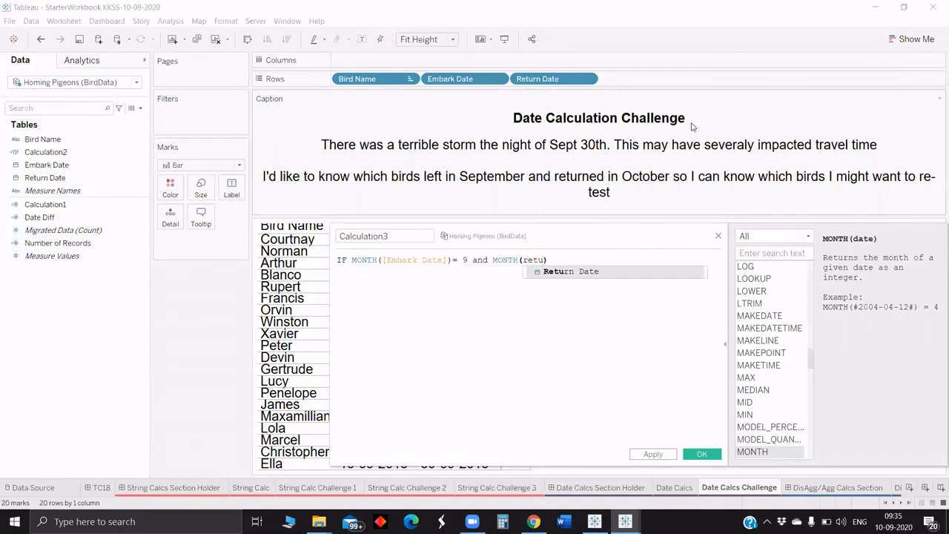
click(583, 272)
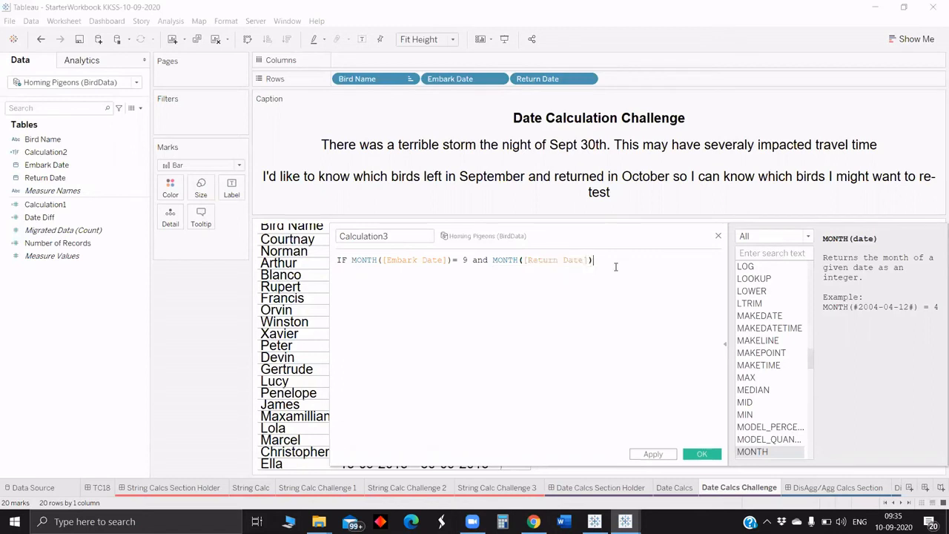
text(=10)
Complete the formula with THEN TRUE and END on separate lines below the conditions
key(Return)
text(th)
key(Return)
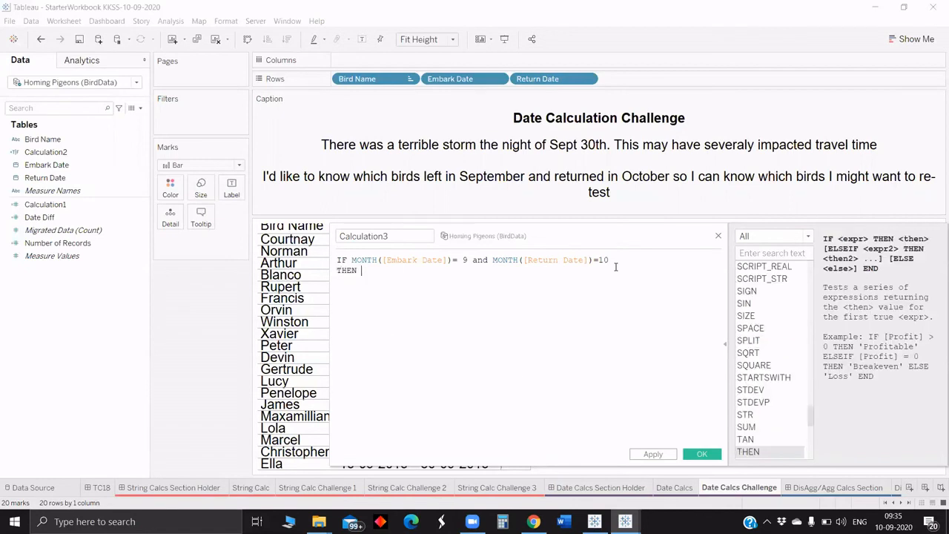
text(TRUE)
key(Return)
text(END)
key(Return)
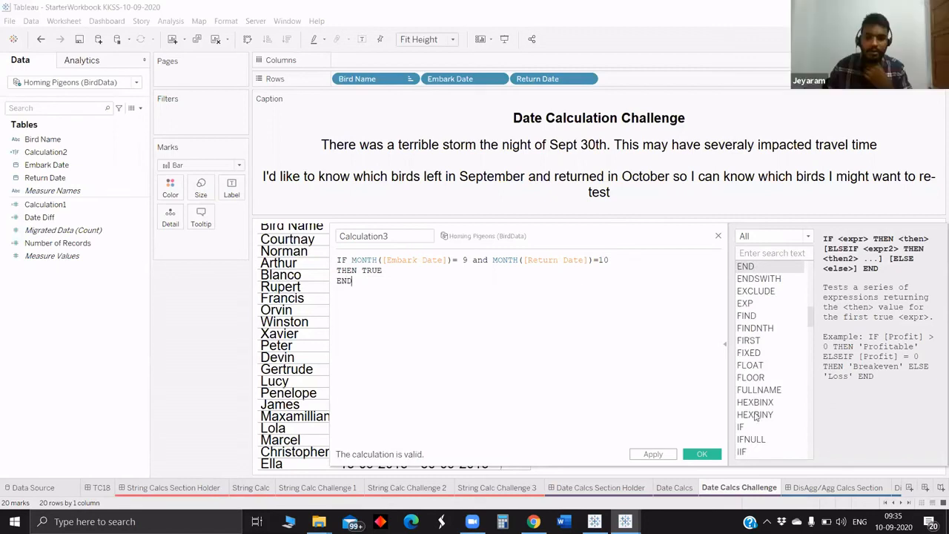
Save the calculation as Calculation3 and filter the sheet by it, keeping only True
click(701, 454)
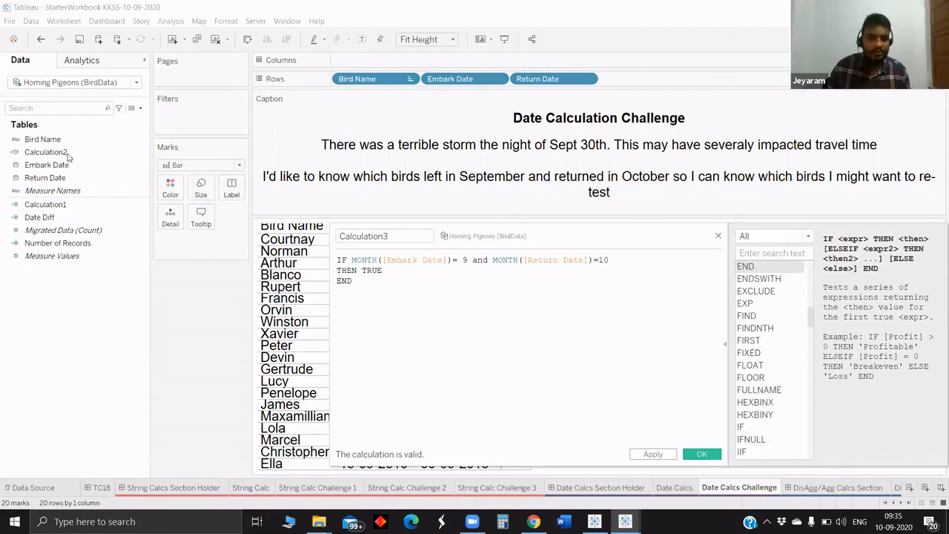
drag(45, 165, 199, 120)
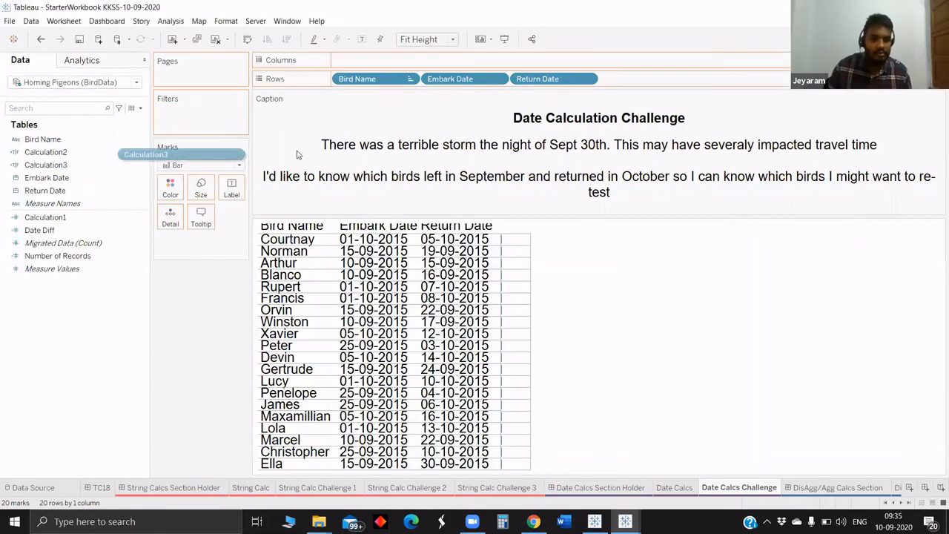
click(468, 412)
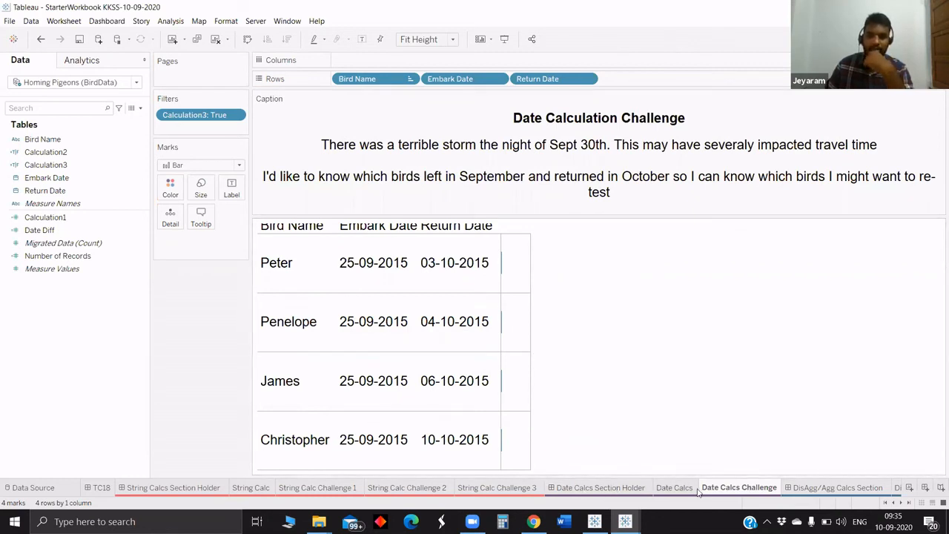
Switch to the Advanced Visualization Types workbook and look through its Sankey Diagram, Radar Chart, Hex Tile Map and Donut sheets
mouse_move(625, 522)
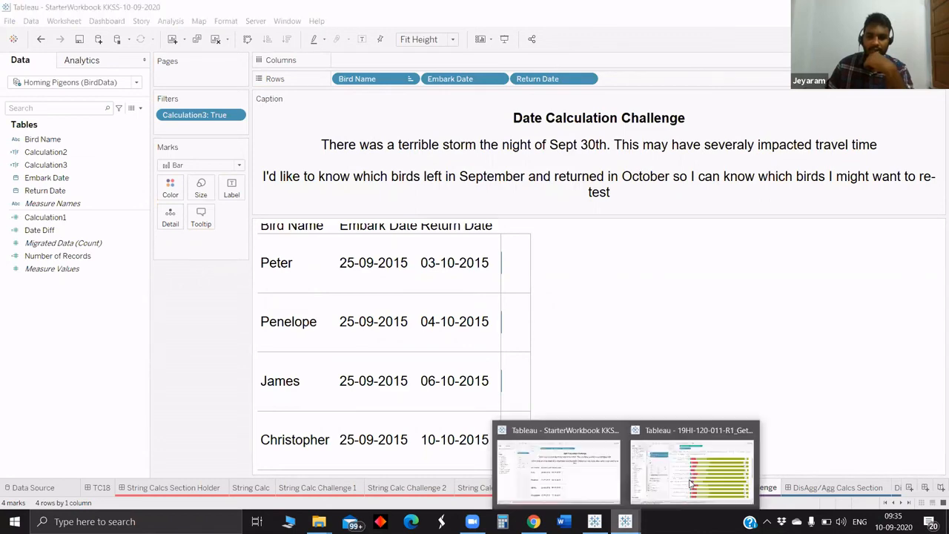
click(692, 471)
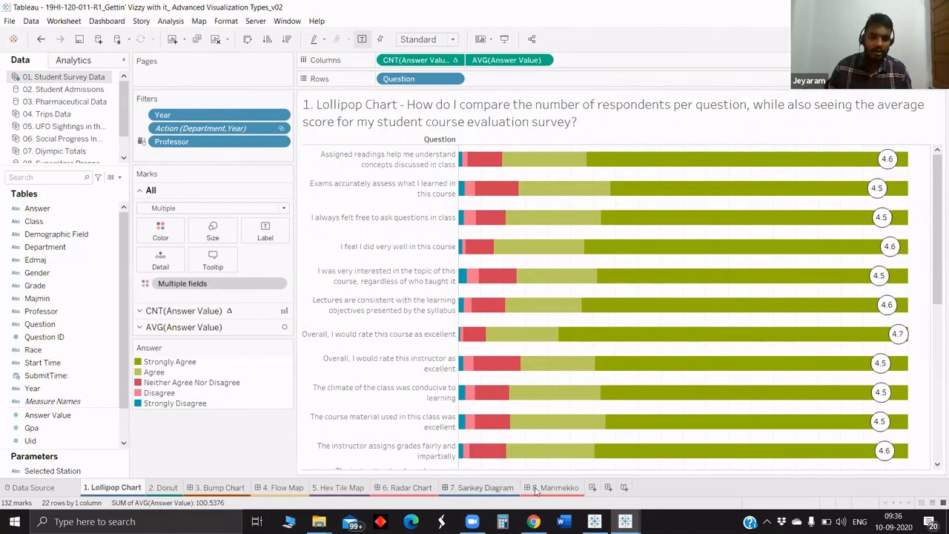
click(482, 488)
click(386, 488)
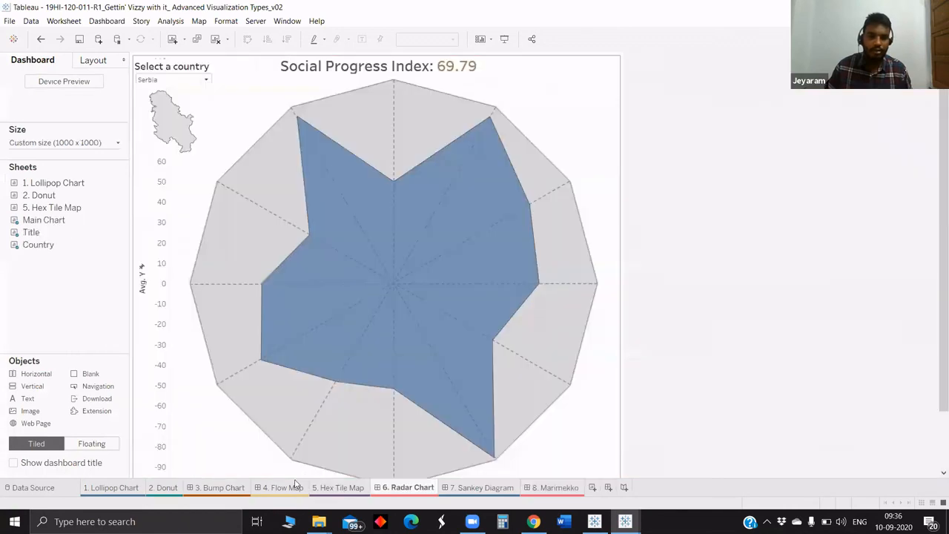
click(338, 488)
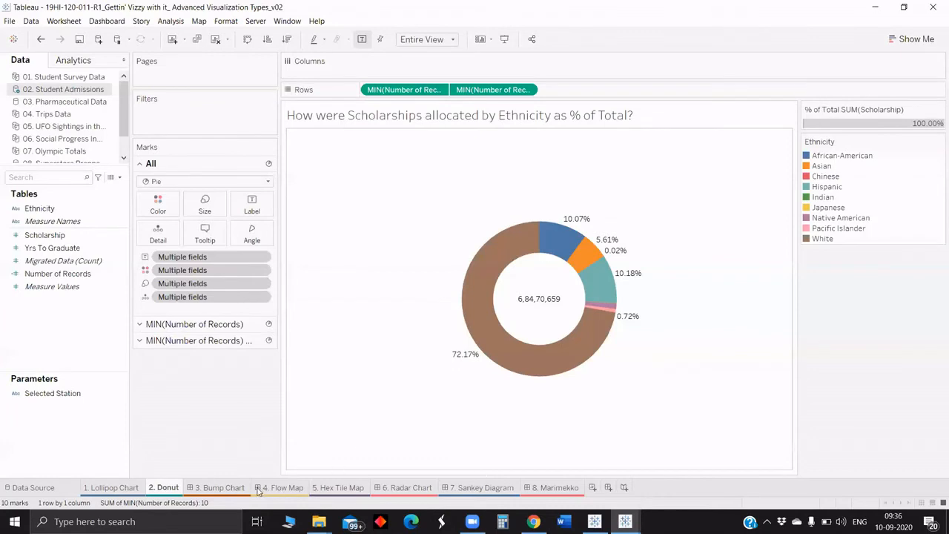
Examine the Flow Map, Hex Tile Map, Radar Chart, Sankey Diagram and Bump Chart examples
mouse_move(625, 521)
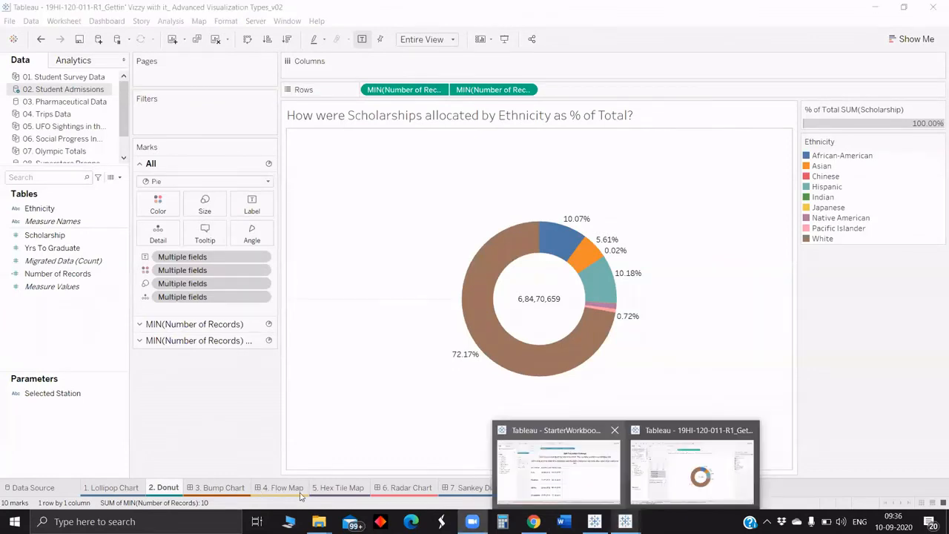
click(303, 488)
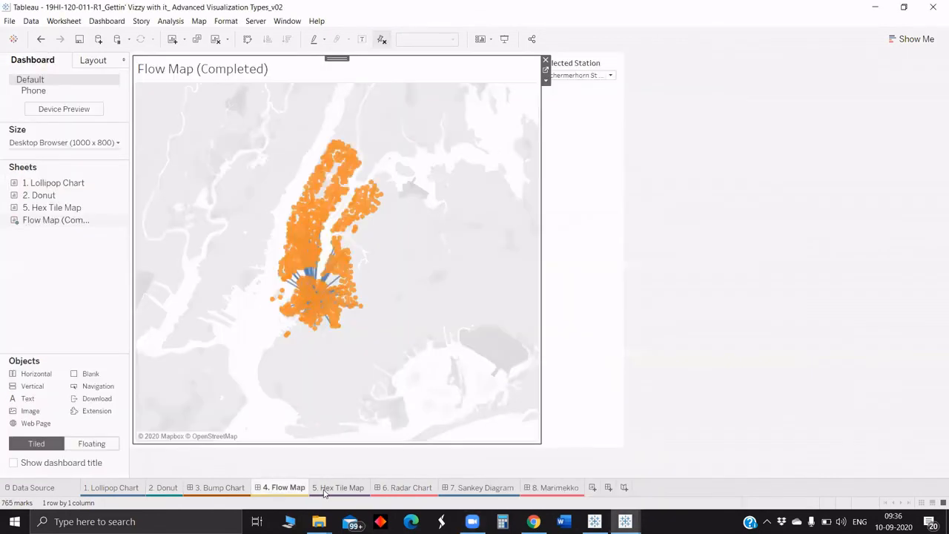
mouse_move(325, 491)
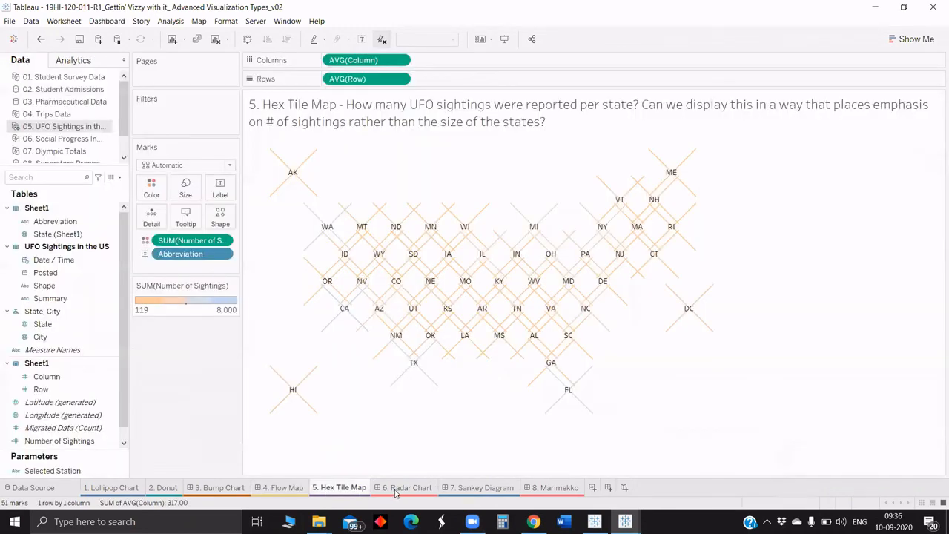
click(397, 490)
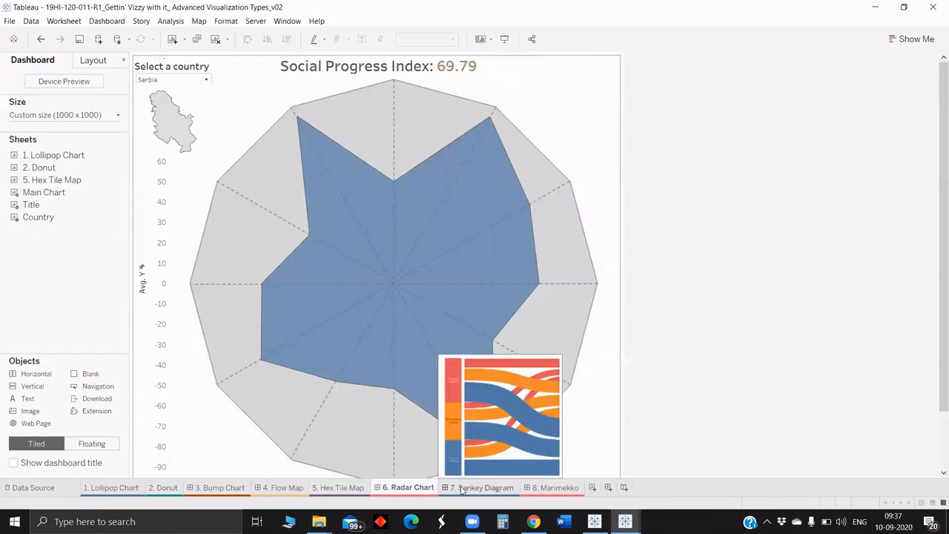
click(461, 488)
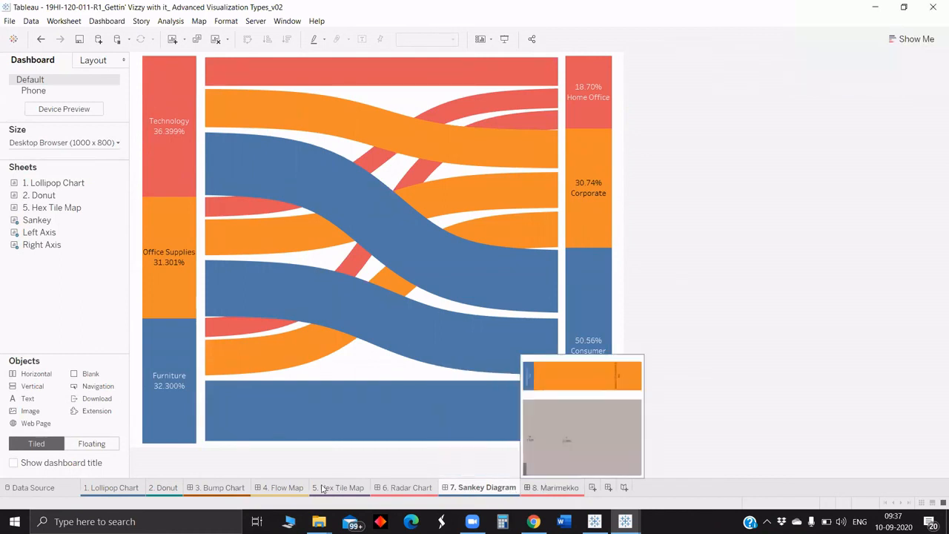
click(282, 487)
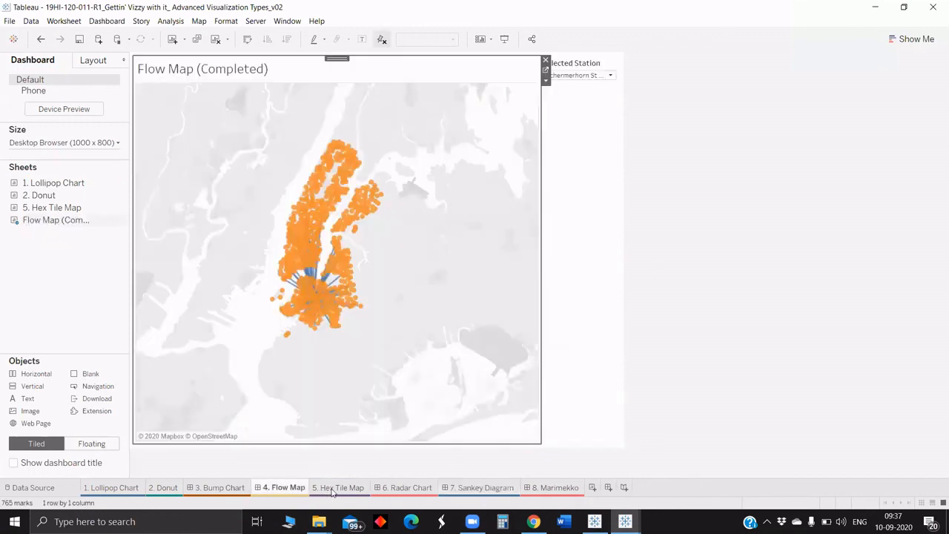
mouse_move(332, 491)
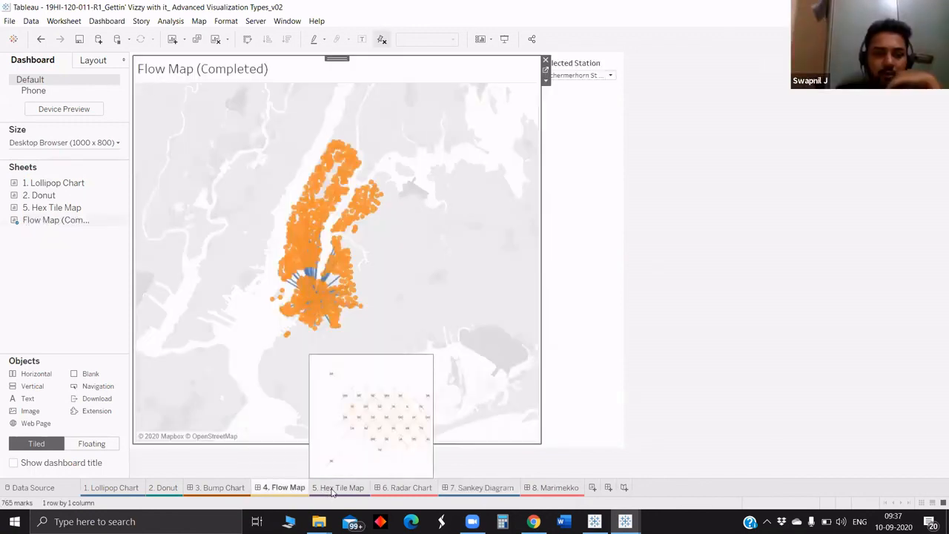
click(239, 485)
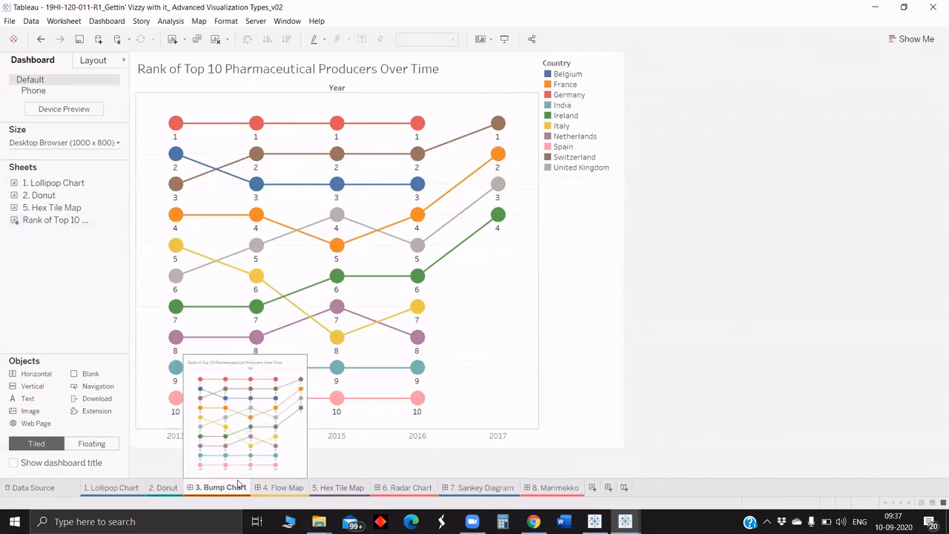
mouse_move(259, 415)
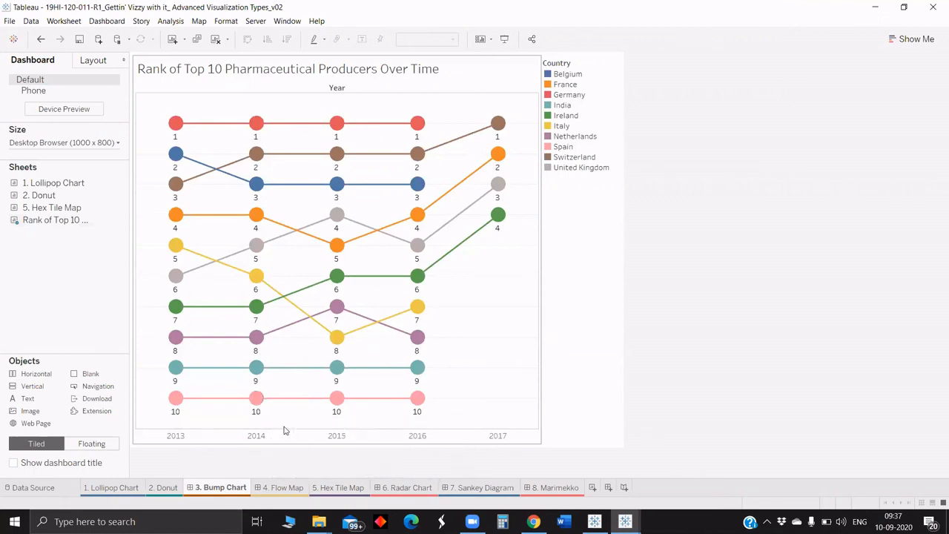
mouse_move(189, 487)
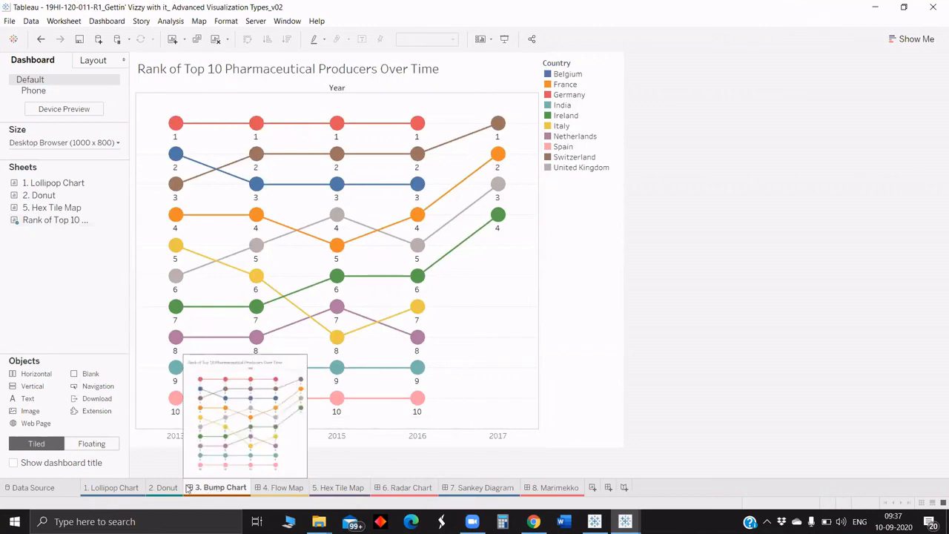